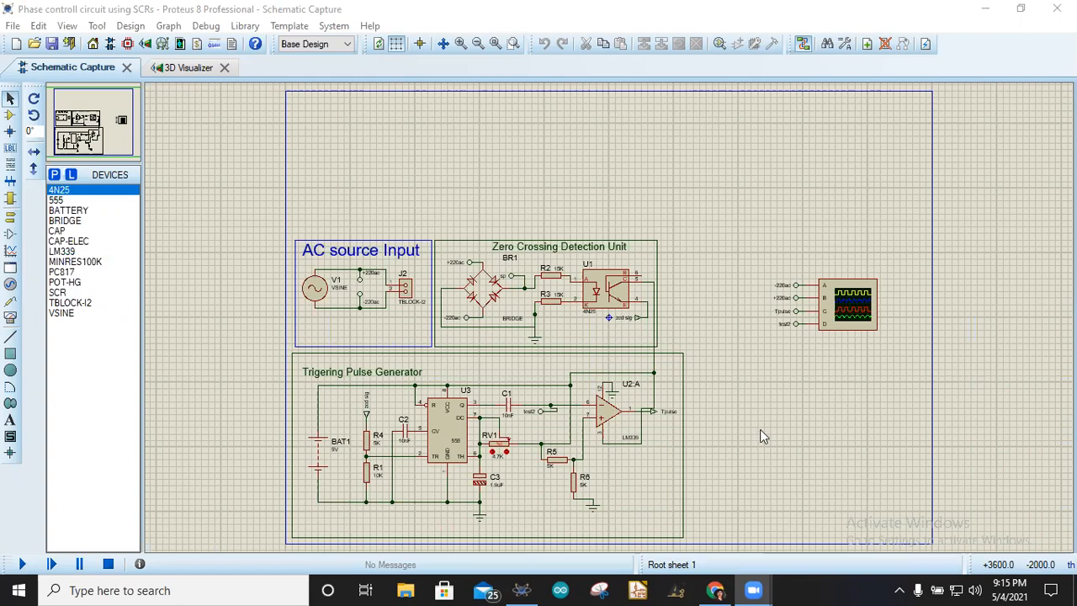
- Close the 3D Visualizer and open the PCB Layout for the design
left_click(229, 70)
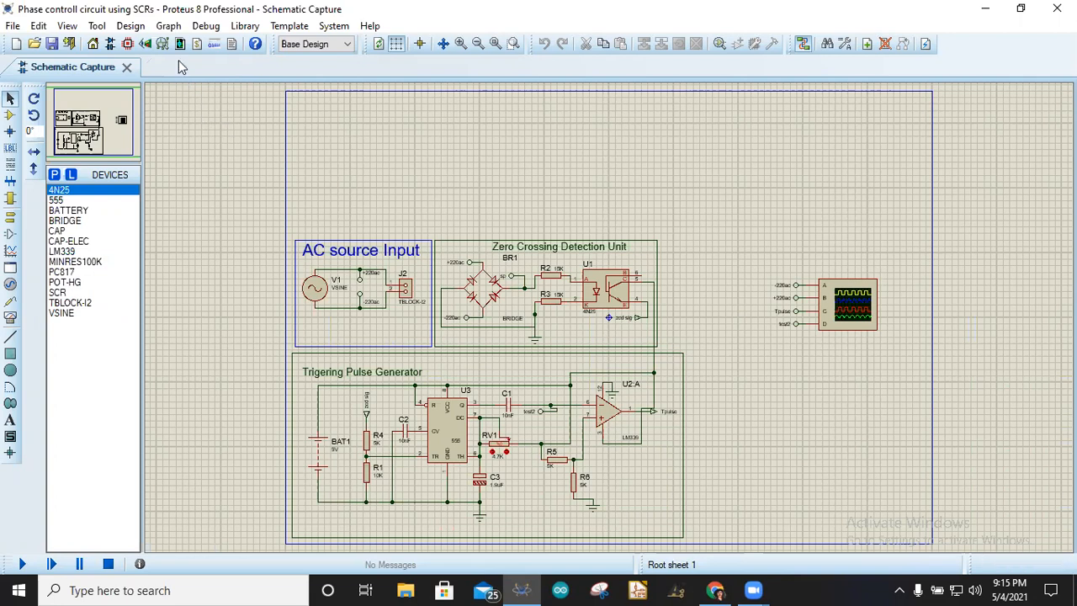
left_click(131, 45)
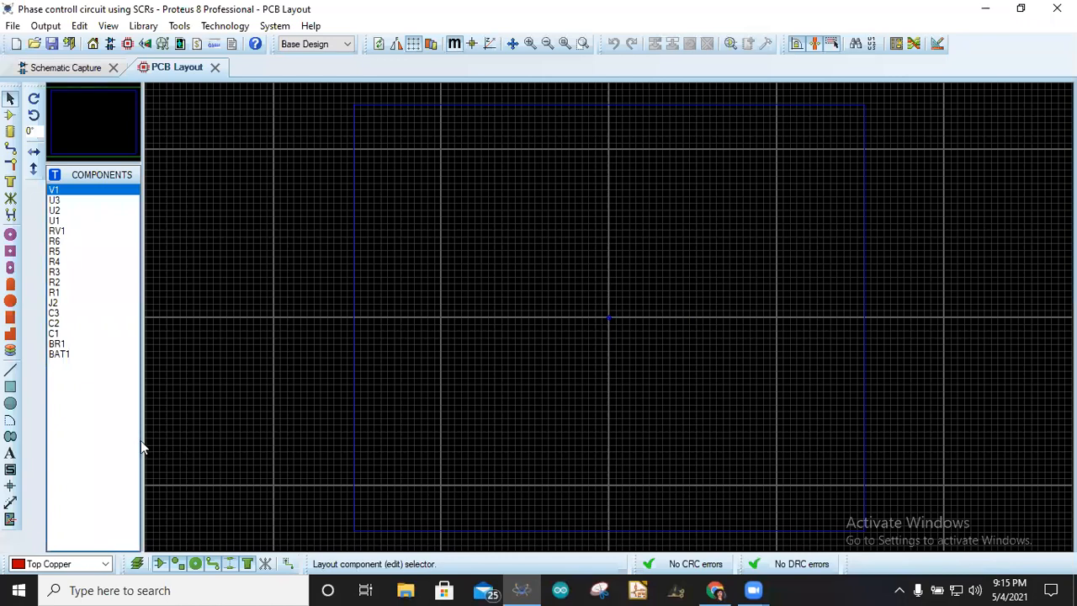
left_click(10, 387)
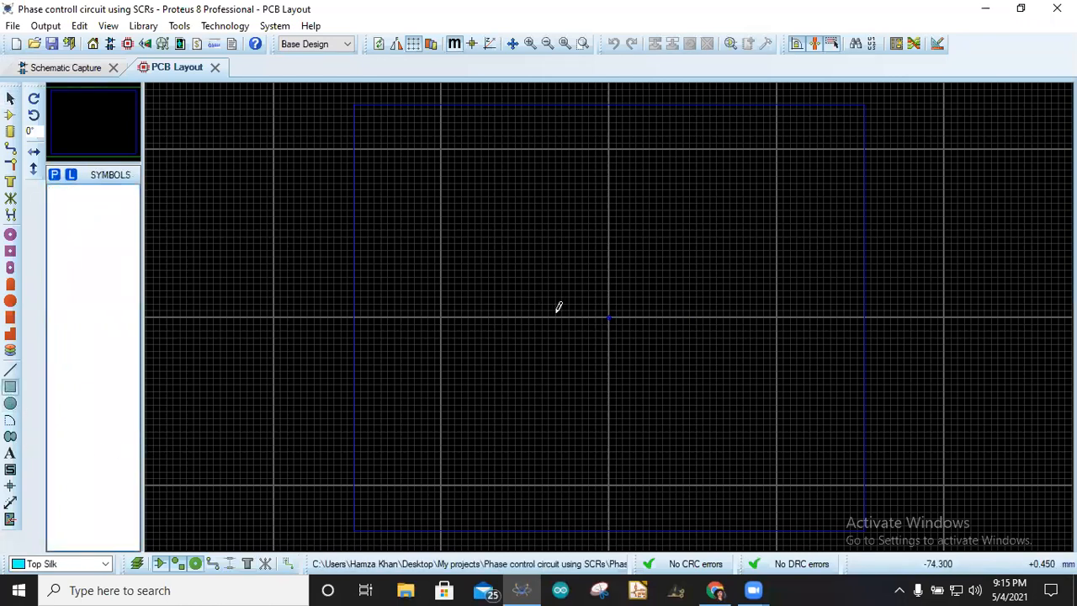
right_click(203, 359)
left_click(208, 317)
right_click(319, 280)
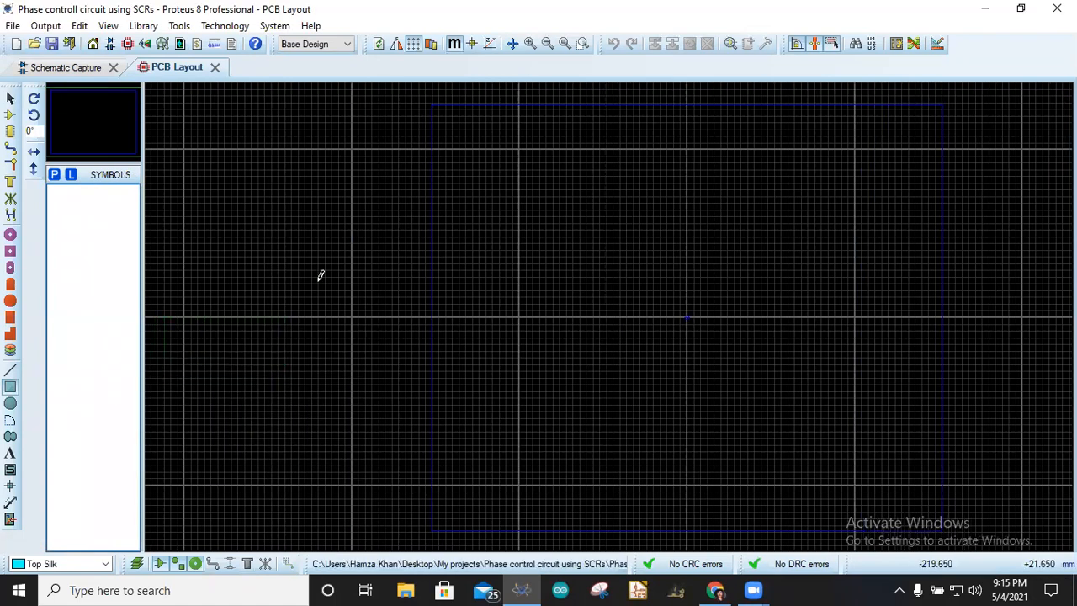
- Draw a circle centred on the board origin and move it to the Board Edge layer
left_click(10, 404)
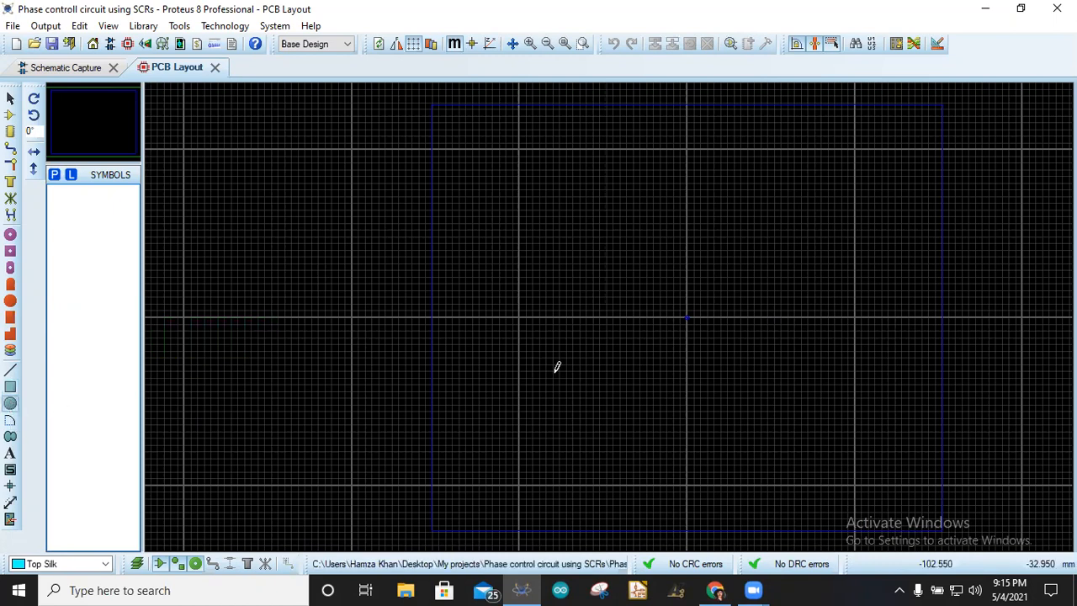
left_click_drag(690, 316, 740, 371)
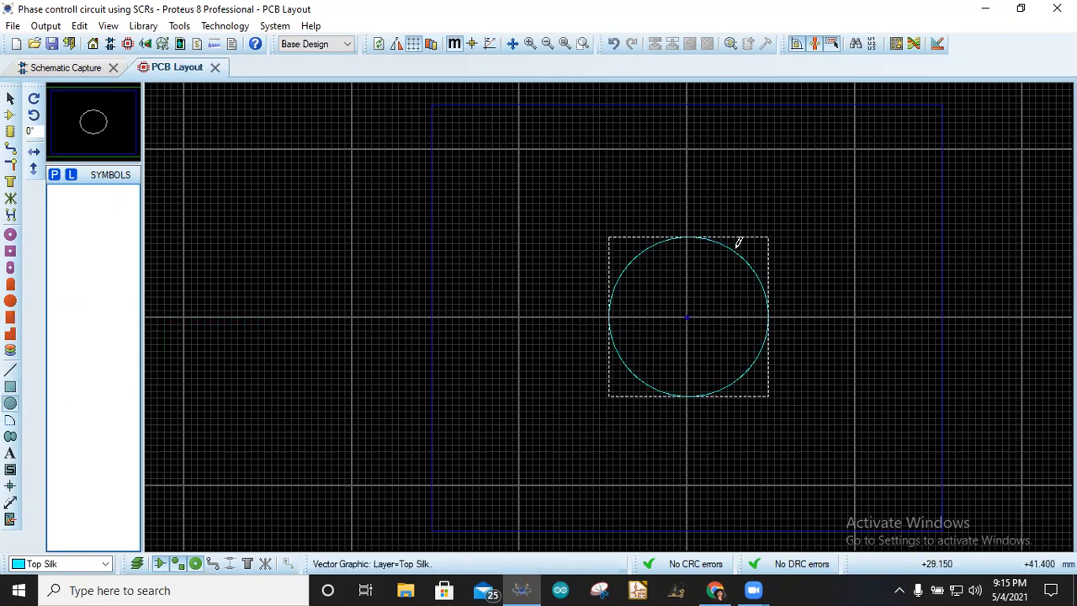
right_click(752, 244)
mouse_move(803, 461)
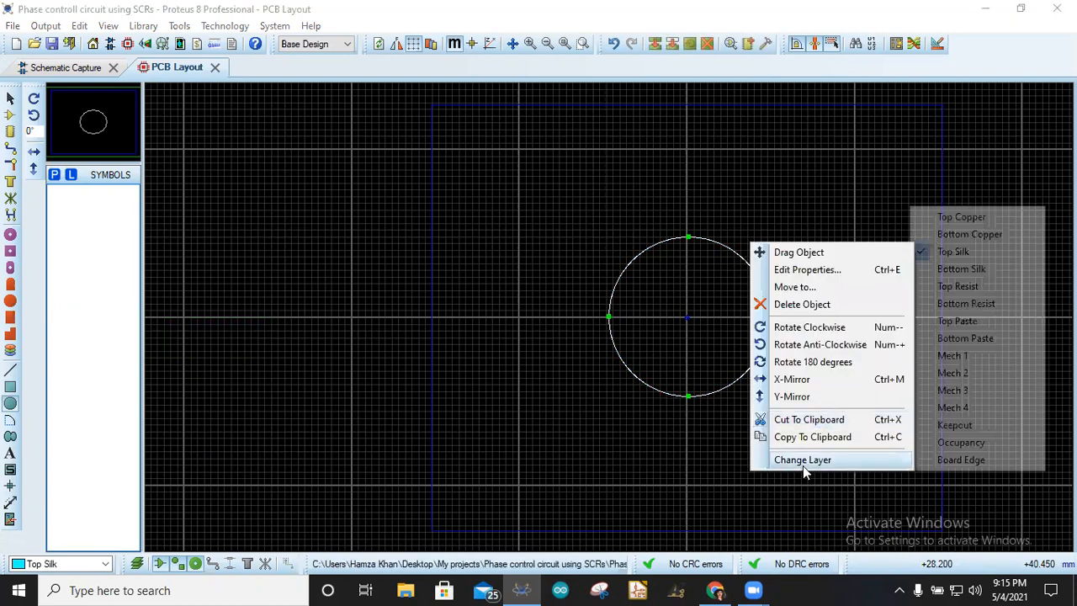
left_click(964, 459)
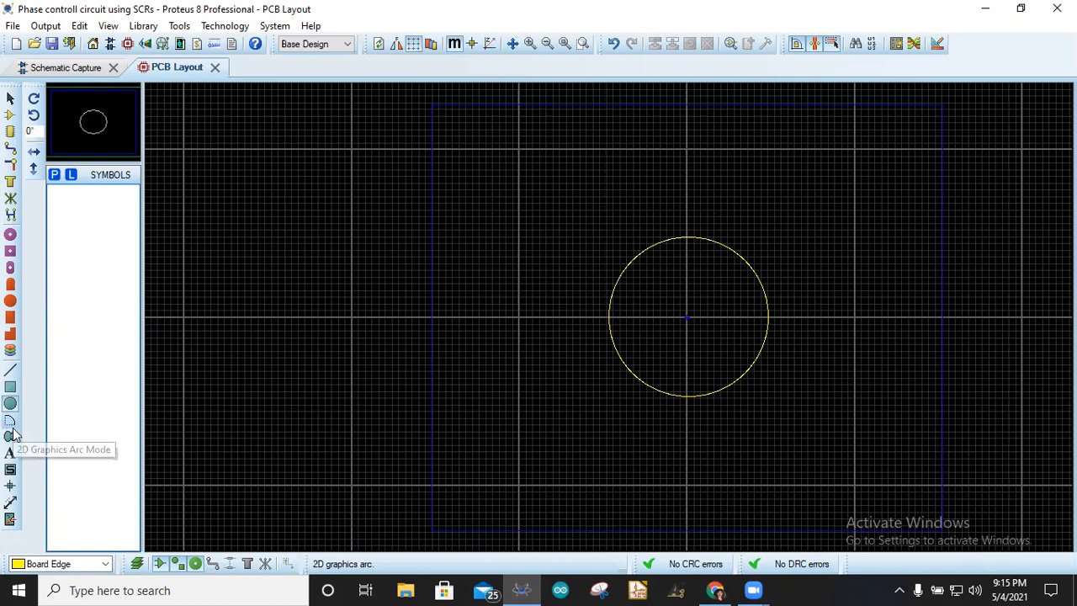
- Draw a closed tab outline with the Arc tool, rising from the circle's centre upward
left_click(10, 422)
left_click(665, 153)
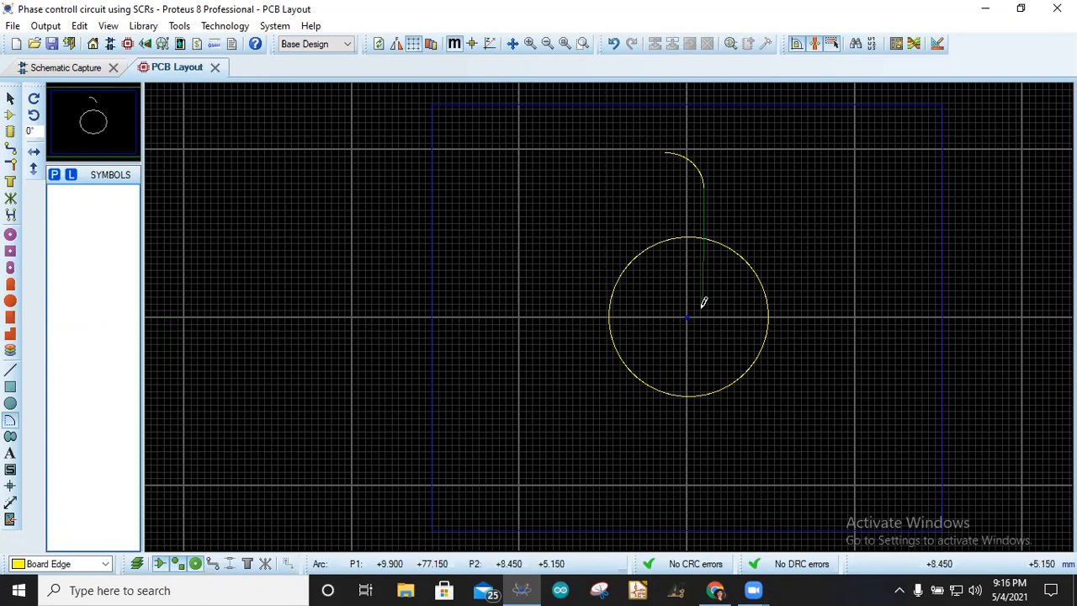
left_click(704, 307)
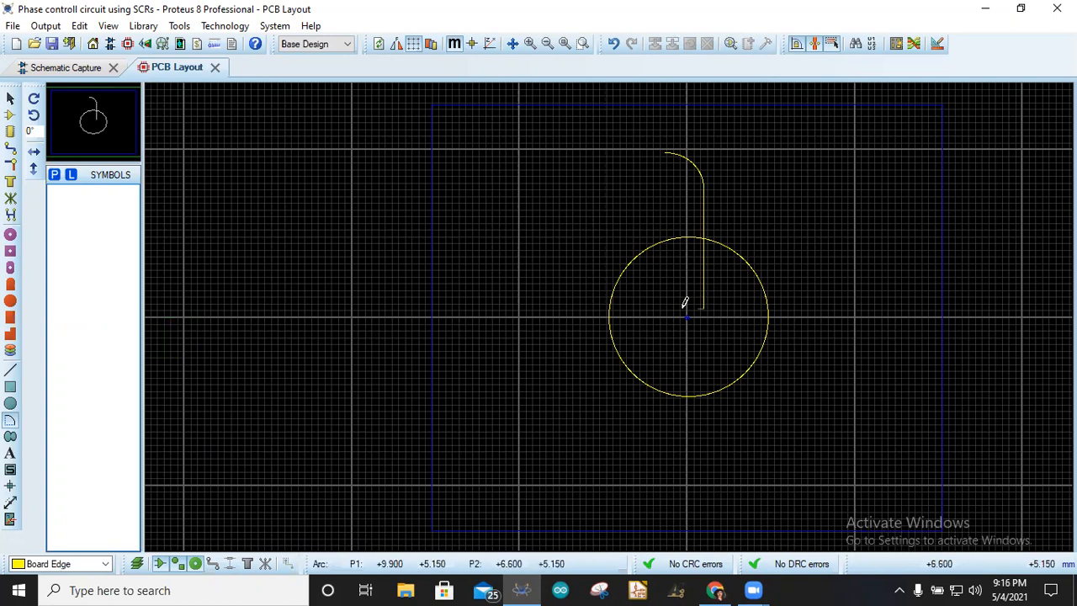
left_click(661, 306)
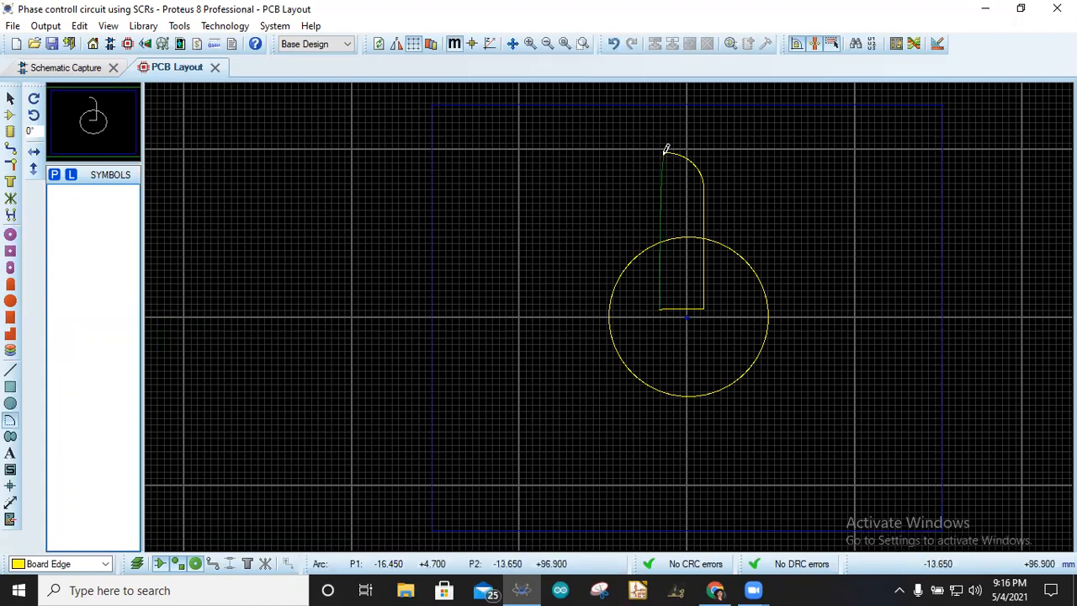
scroll(666, 152, "down", 1)
scroll(610, 316, "up", 10)
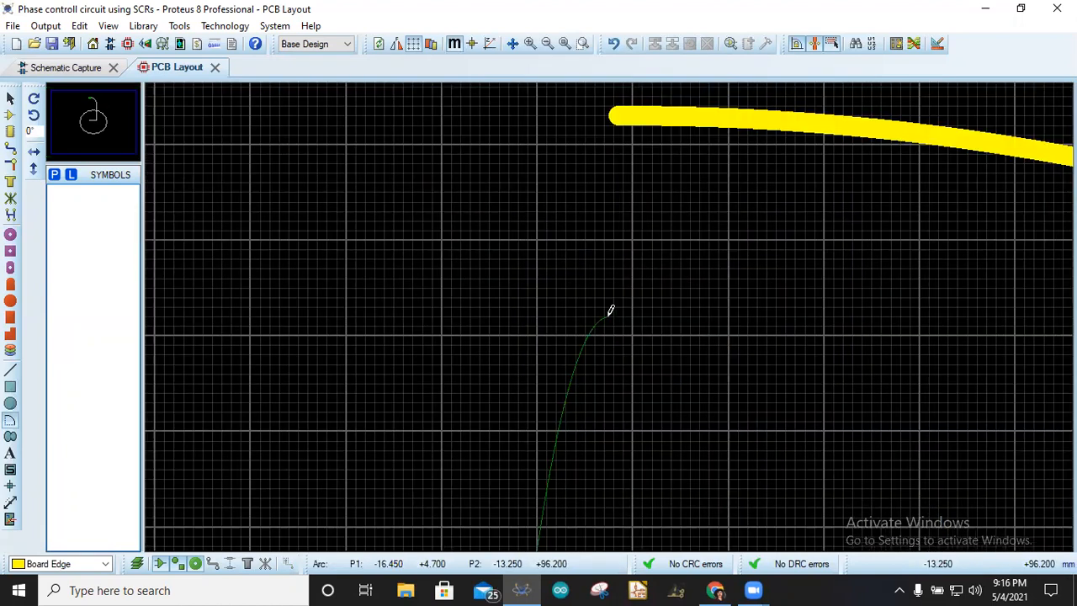
scroll(611, 309, "down", 2)
left_click(620, 182)
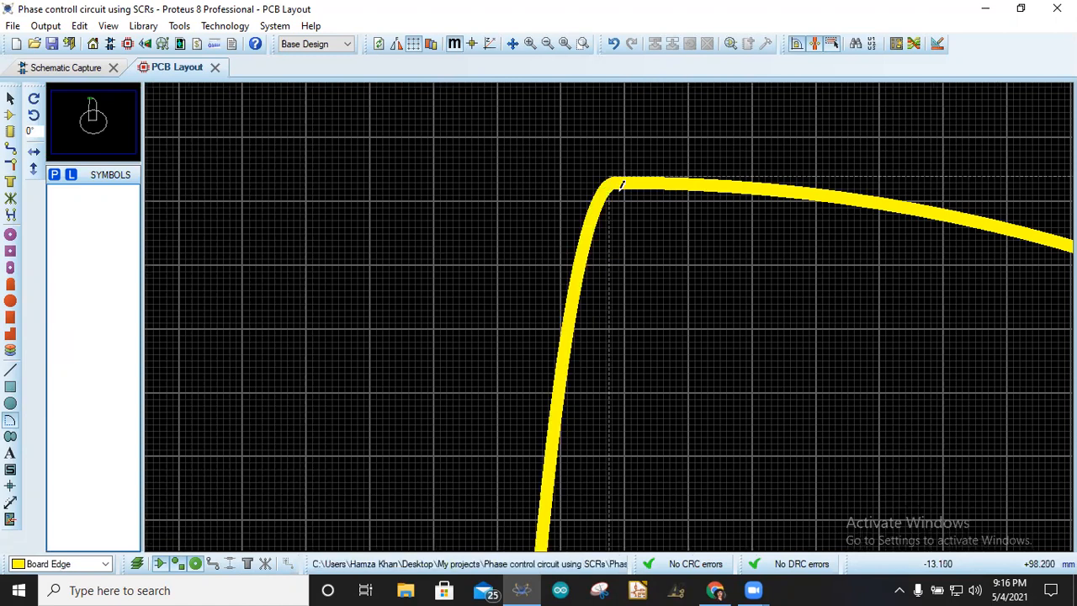
right_click(557, 301)
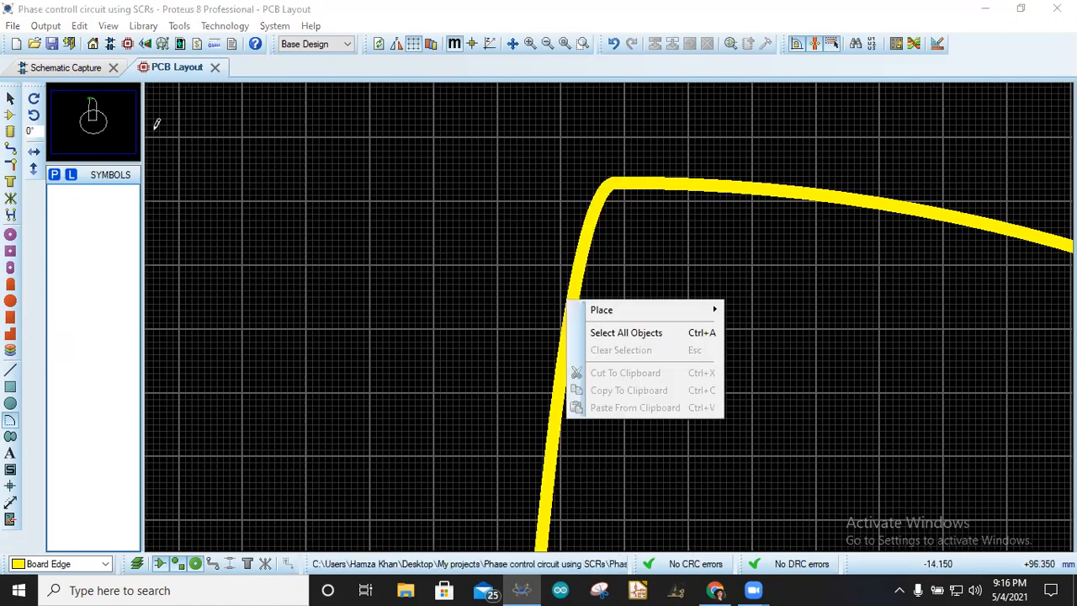
left_click(519, 217)
right_click(492, 170)
left_click(11, 98)
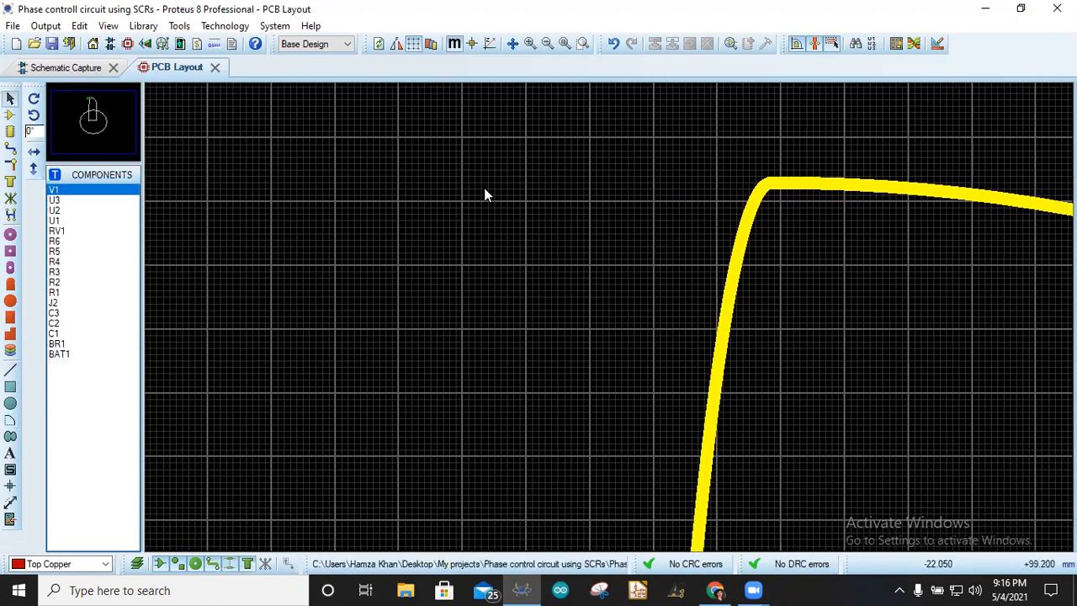
- Inspect the arc segments at the tab's top corner
scroll(651, 306, "down", 1)
left_click(655, 296)
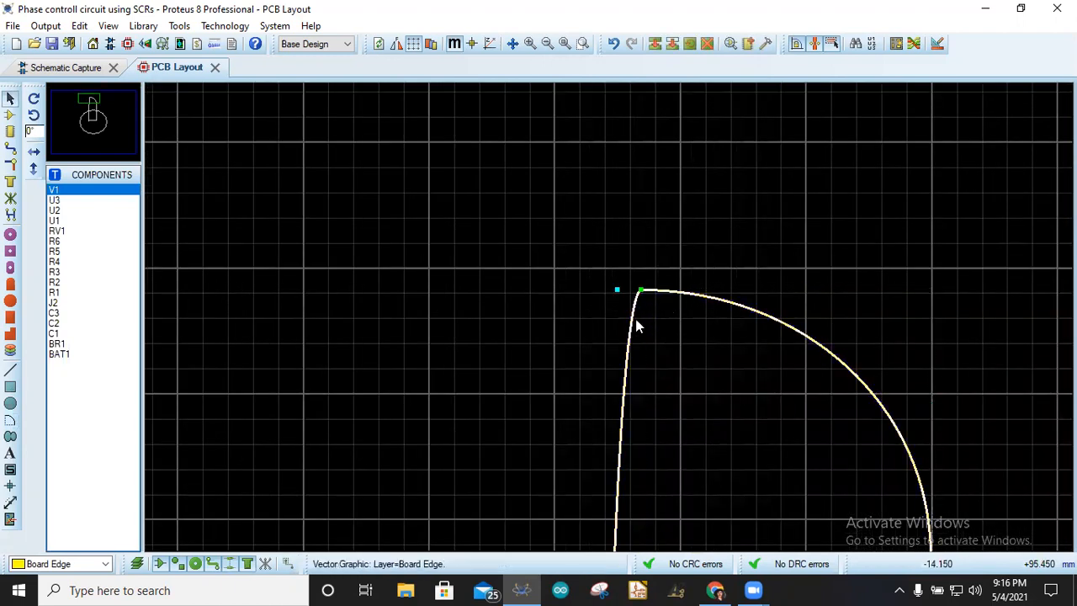
right_click(633, 326)
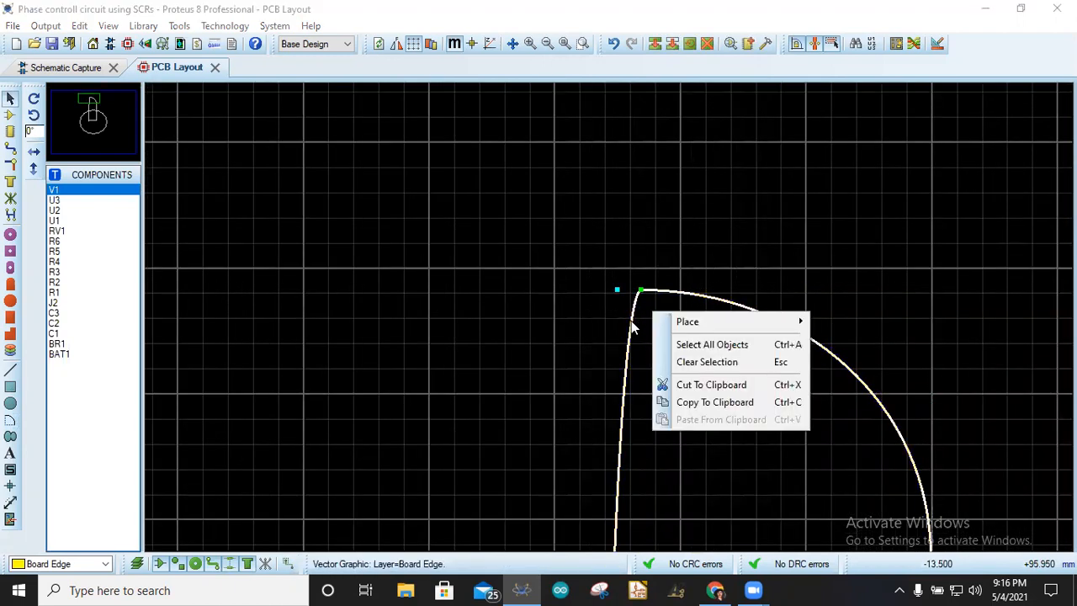
left_click(545, 359)
left_click(712, 305)
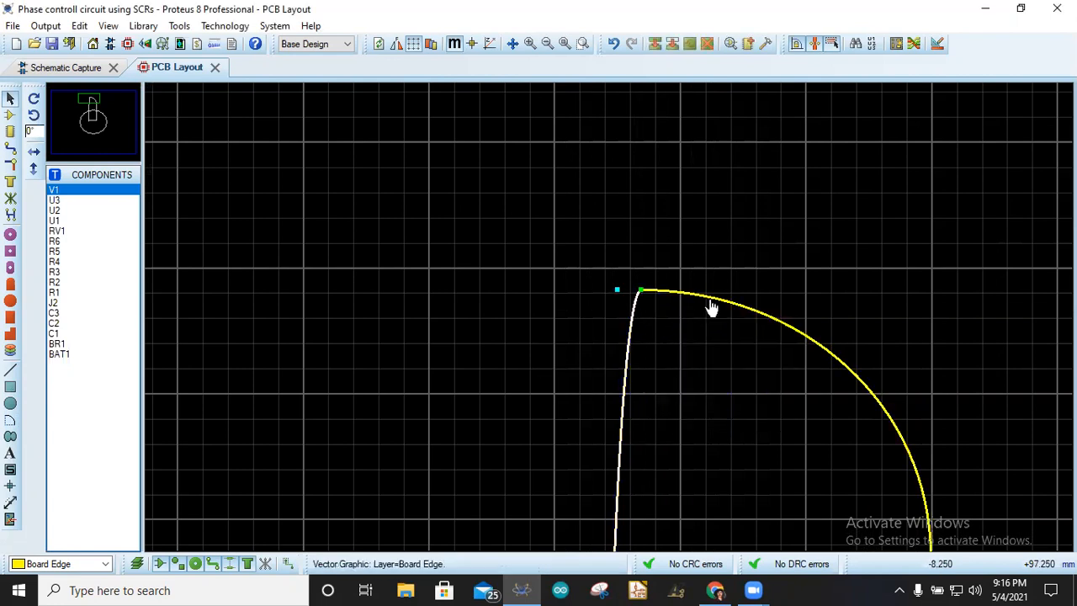
right_click(726, 294)
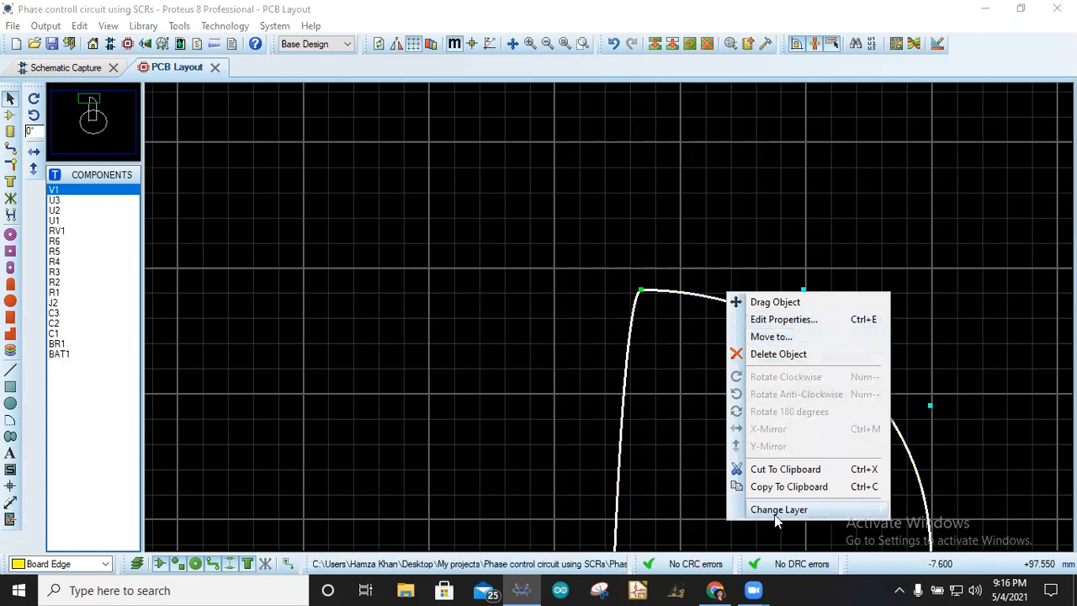
mouse_move(748, 514)
left_click(629, 336)
scroll(630, 337, "down", 5)
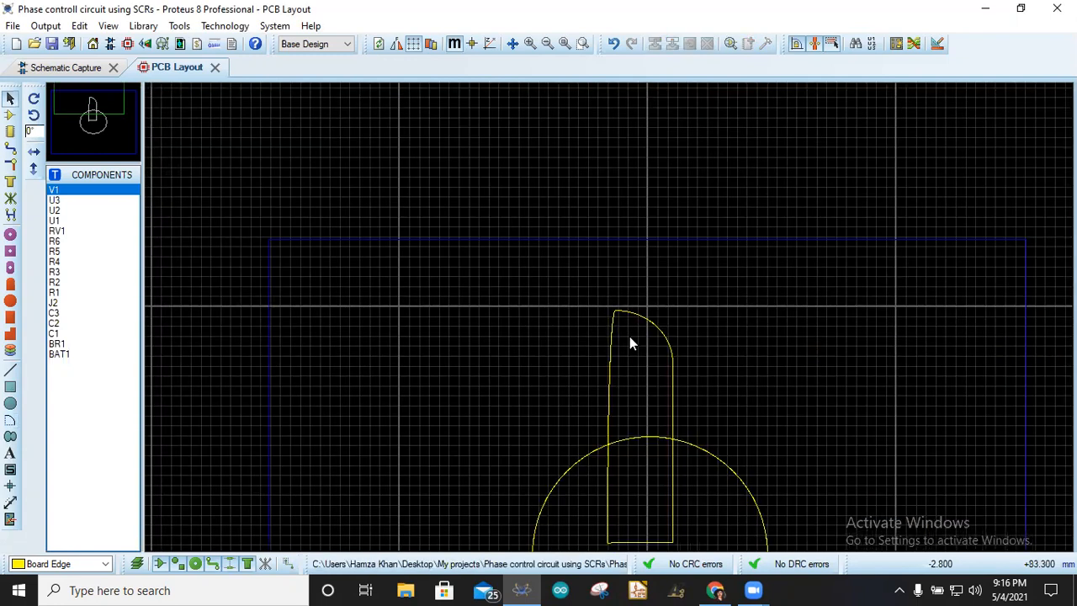
- Preview the board shape in the 3D Visualizer, then return to the PCB Layout
left_click(162, 43)
middle_click(353, 254)
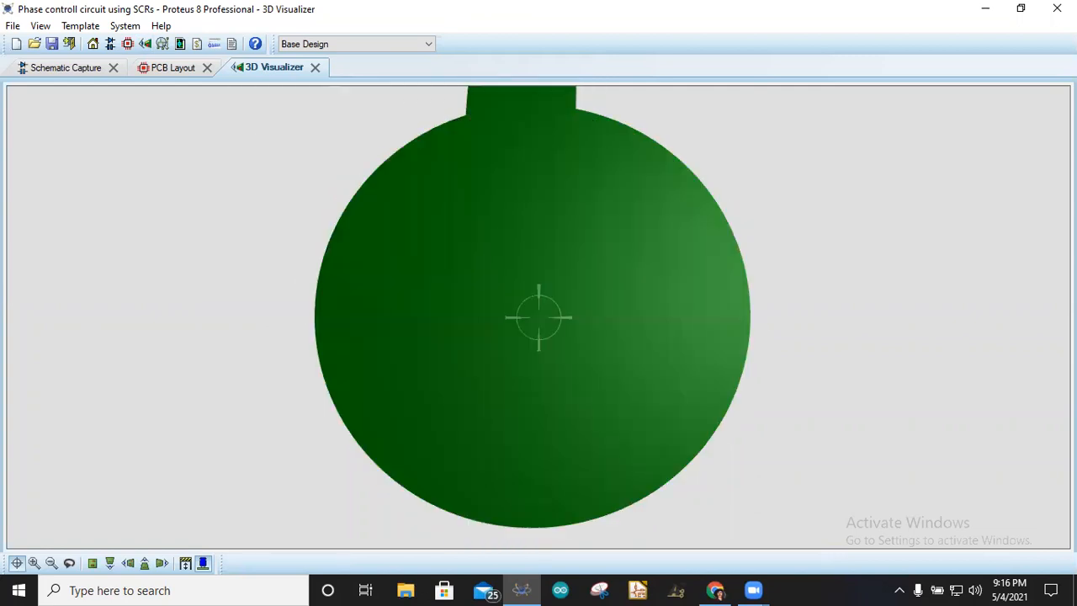
right_click(539, 317)
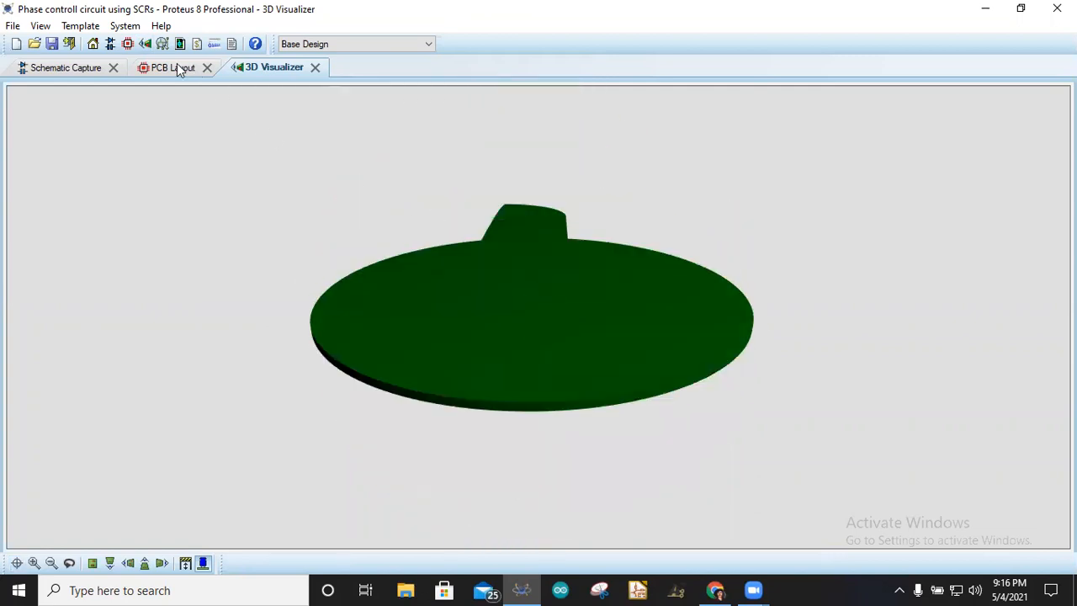
left_click(175, 67)
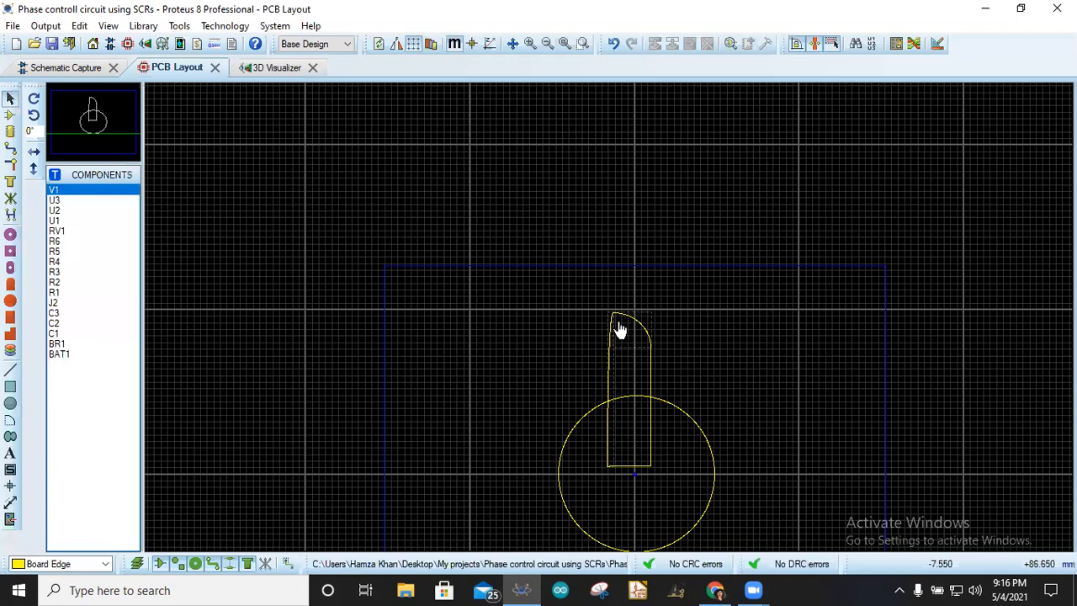
- Select the circle and tab outline together and delete them
scroll(610, 318, "down", 1)
scroll(609, 319, "up", 3)
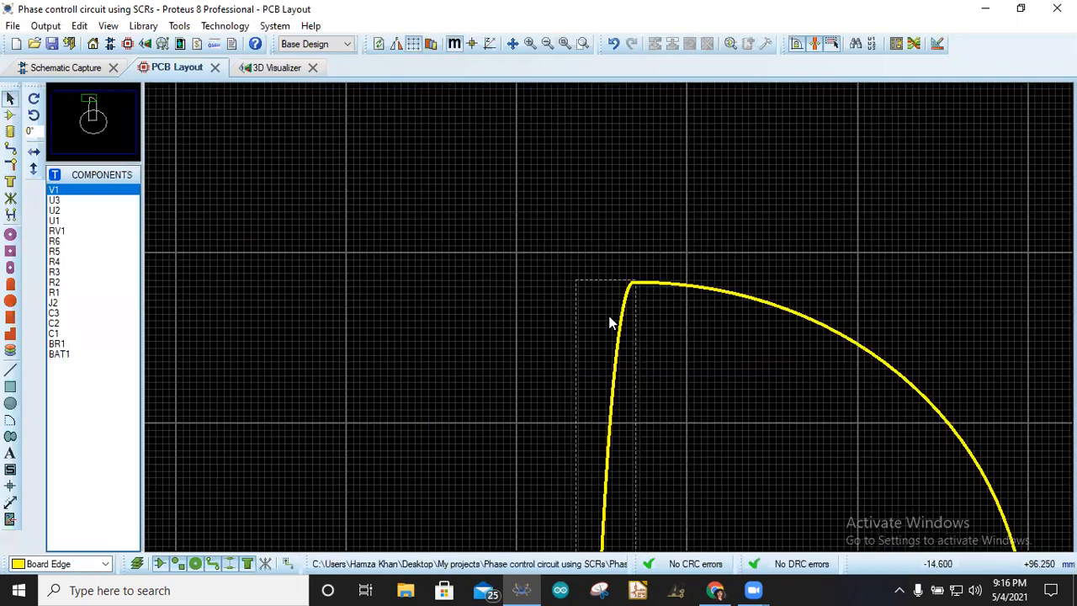
scroll(609, 318, "up", 2)
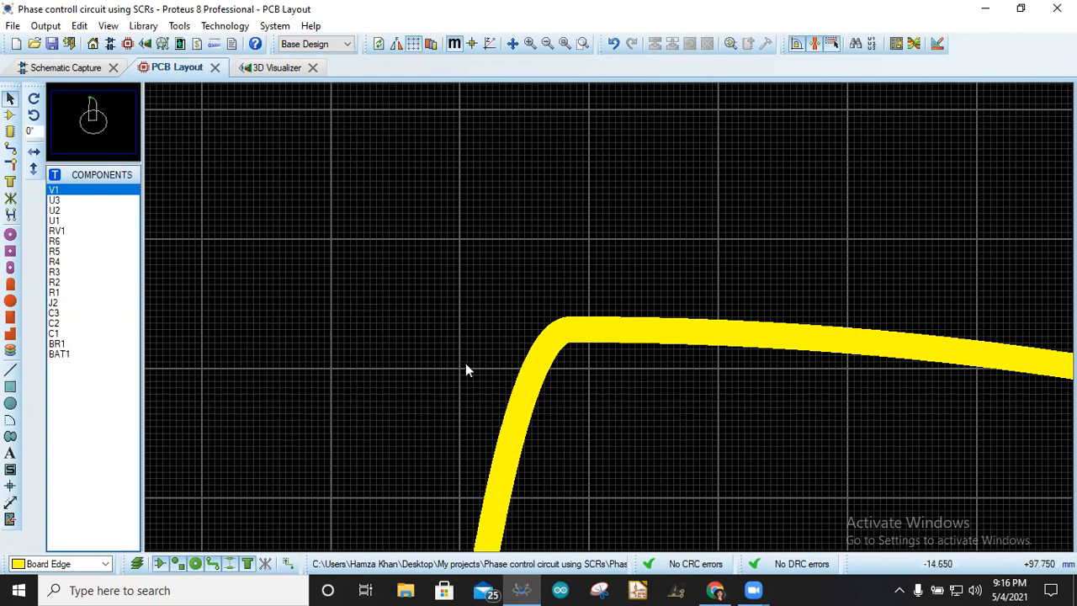
scroll(599, 322, "down", 5)
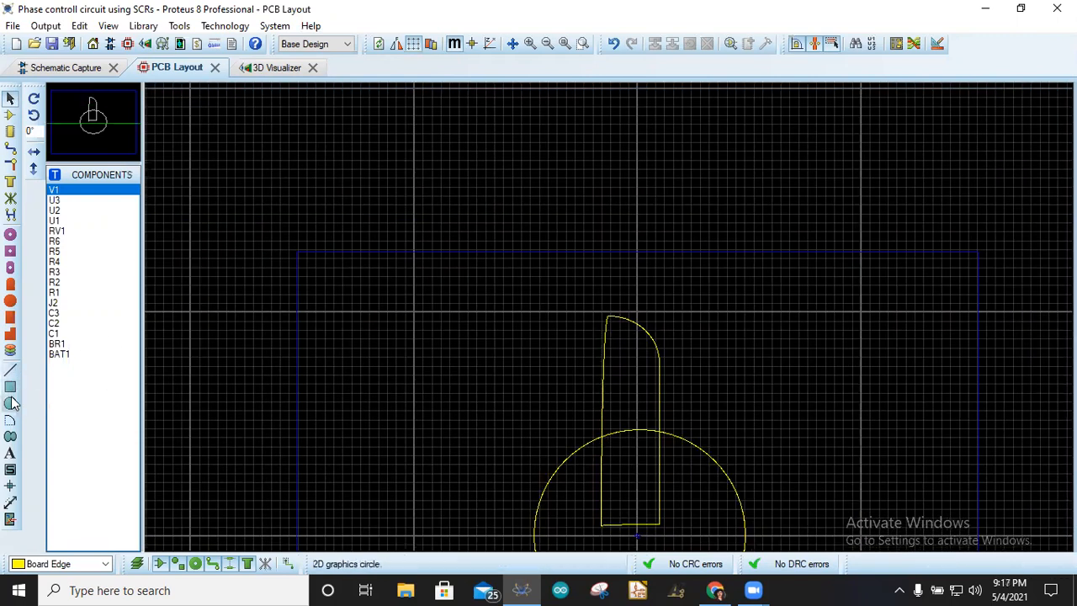
scroll(577, 343, "down", 2)
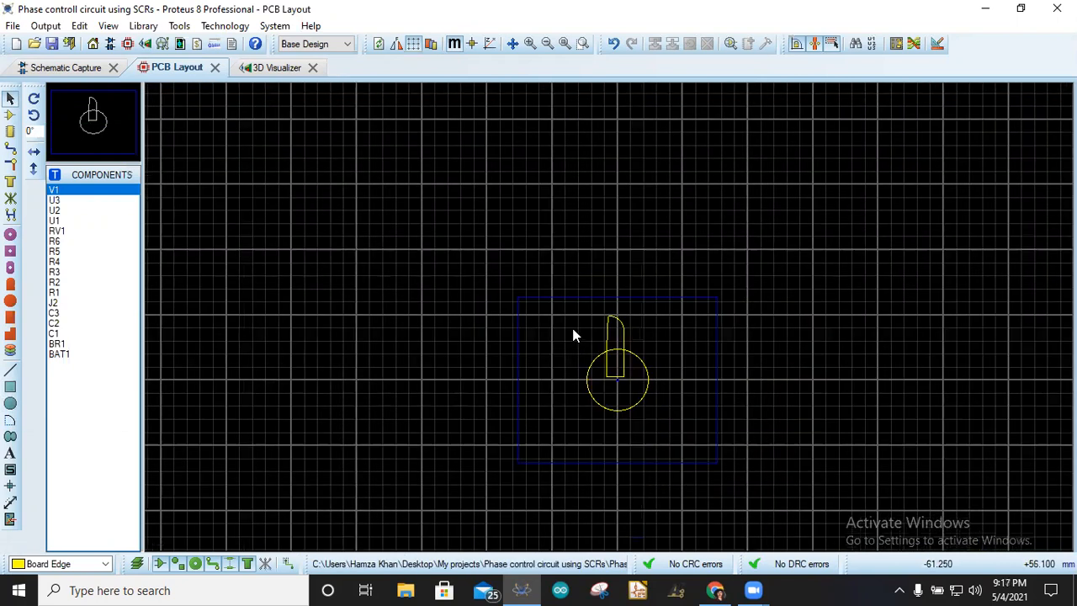
left_click_drag(568, 313, 671, 437)
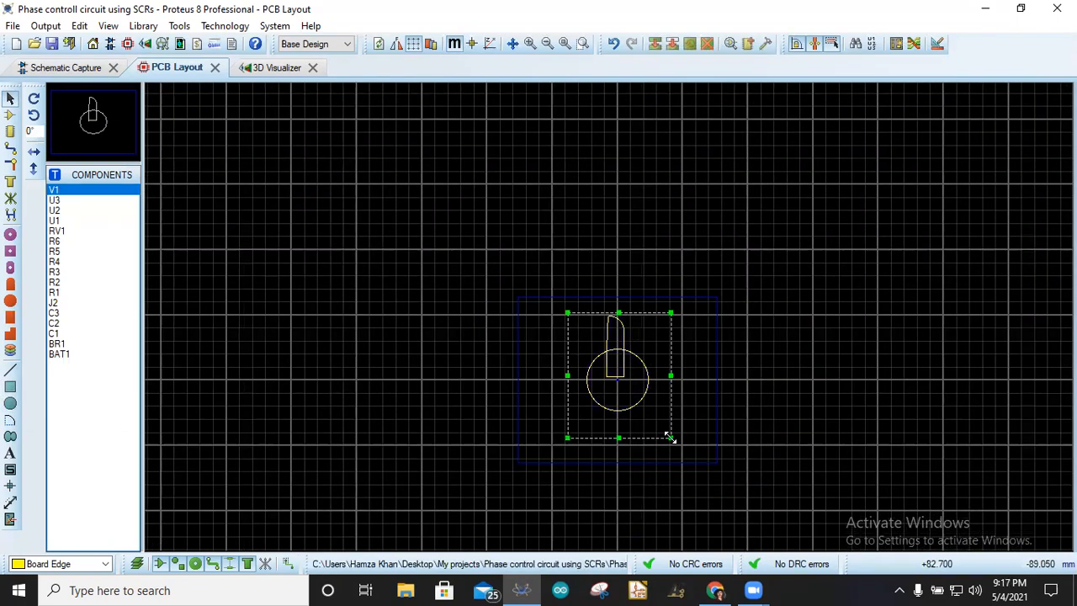
key("Delete")
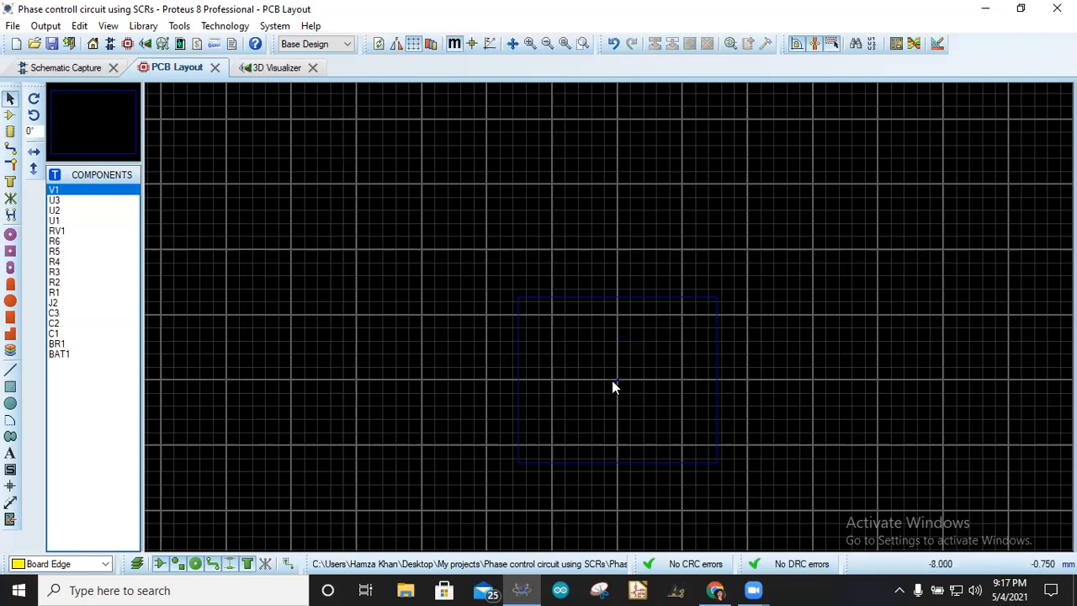
- Draw a horizontal board-edge line about 29 mm long just above the origin
scroll(617, 382, "down", 4)
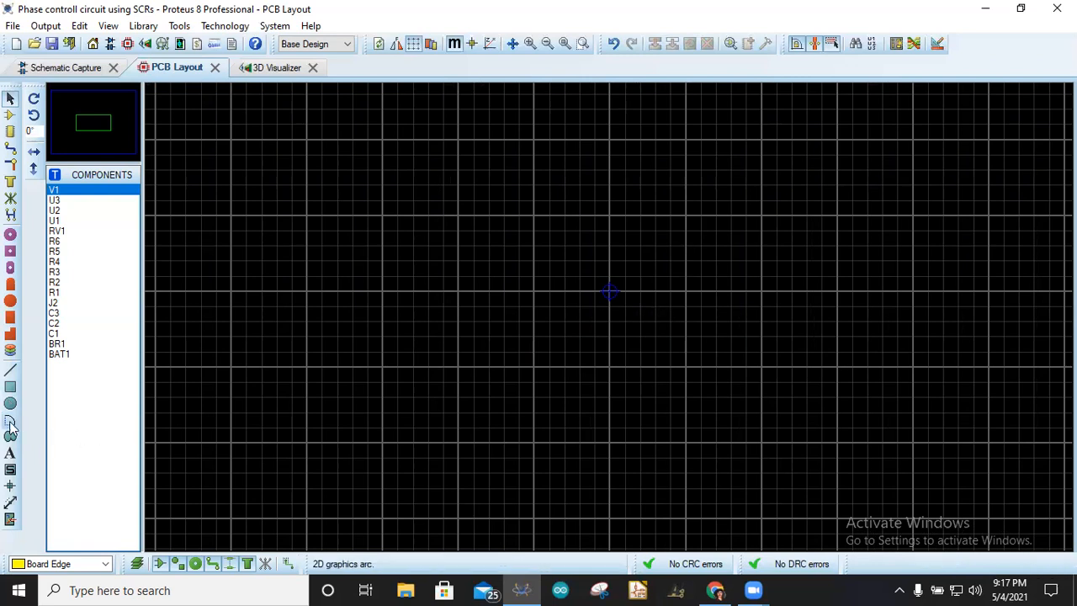
left_click(10, 371)
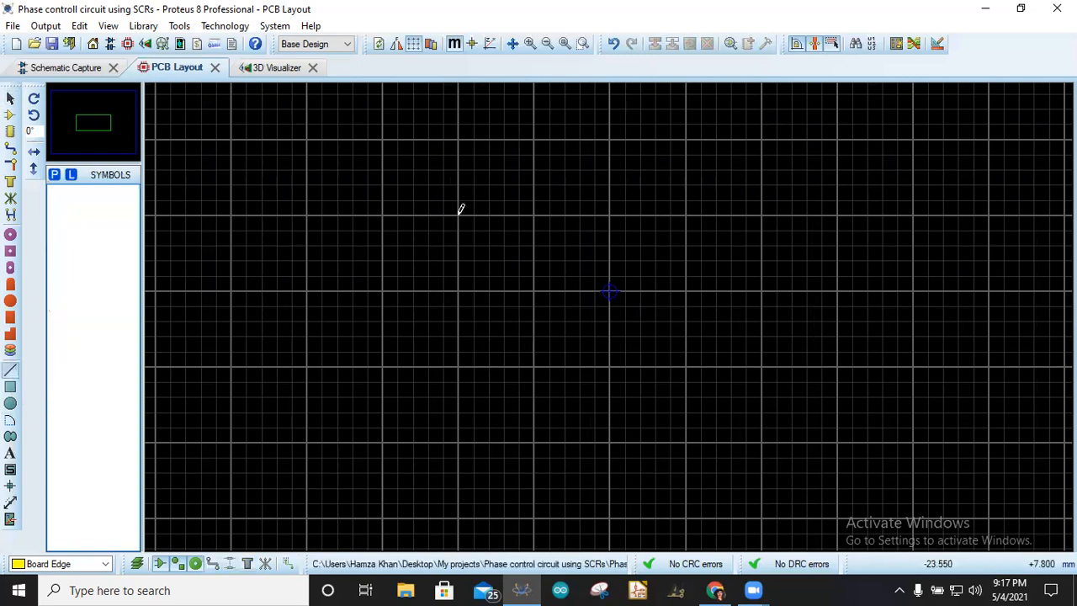
left_click(500, 207)
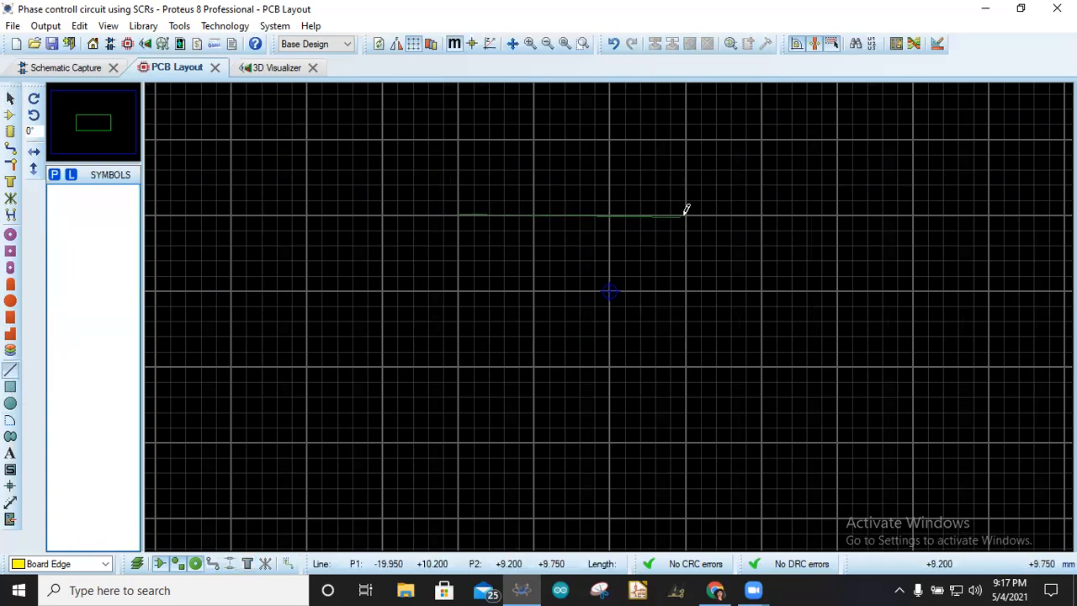
left_click(689, 214)
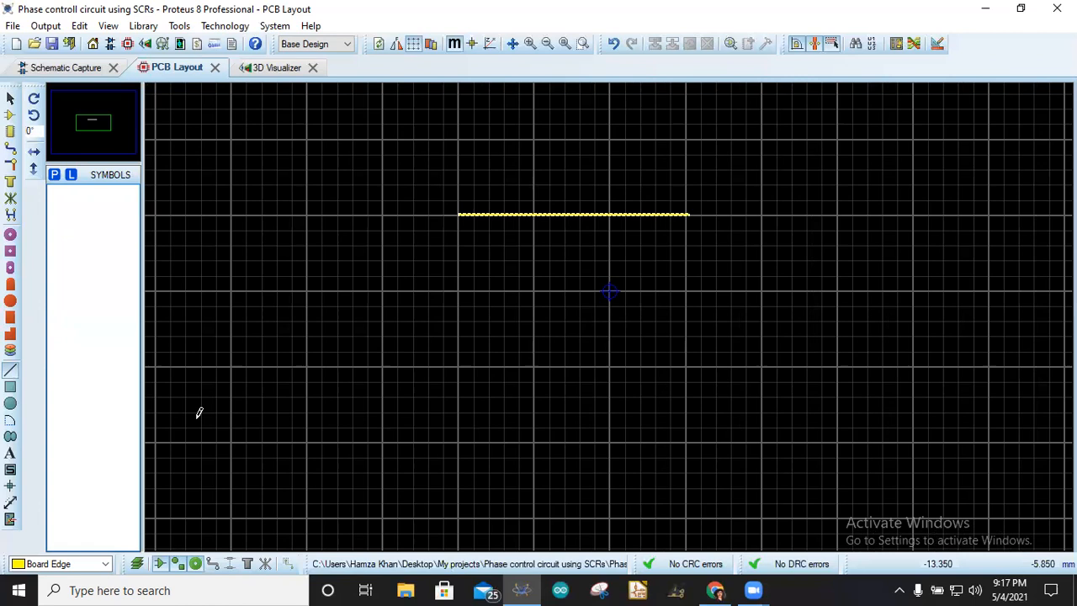
- Draw a board-edge arc from the line's right end curving up about 2 mm to round the corner
left_click(10, 420)
scroll(611, 308, "down", 2)
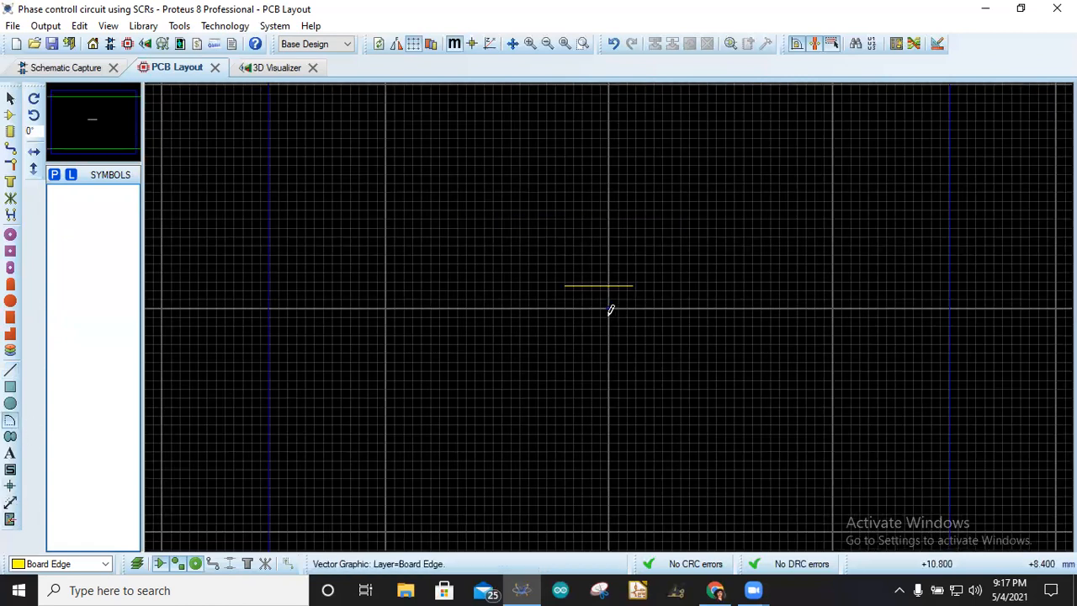
scroll(611, 309, "up", 5)
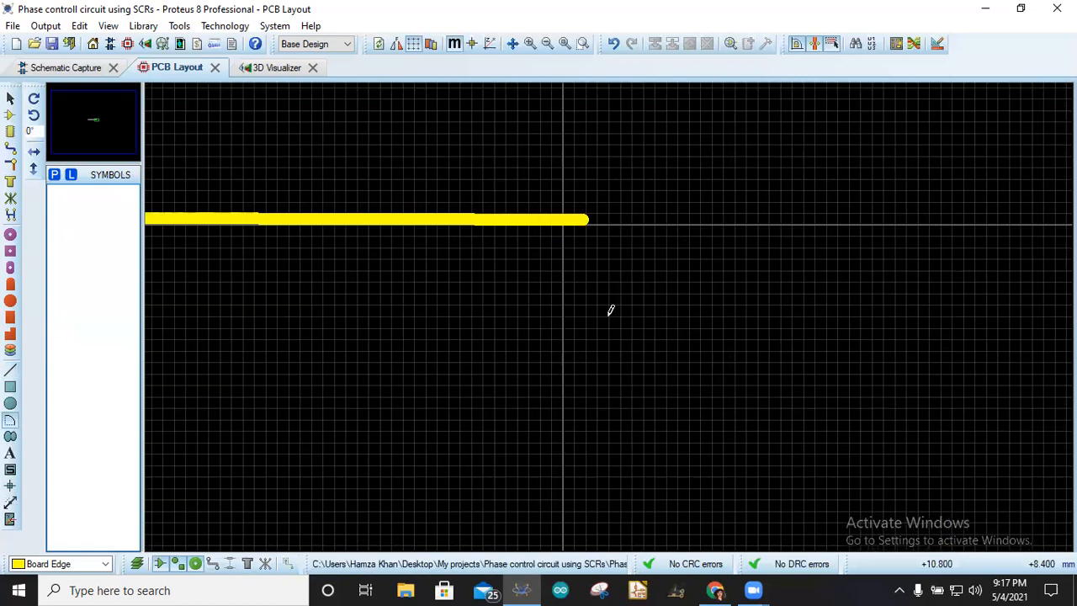
left_click(586, 215)
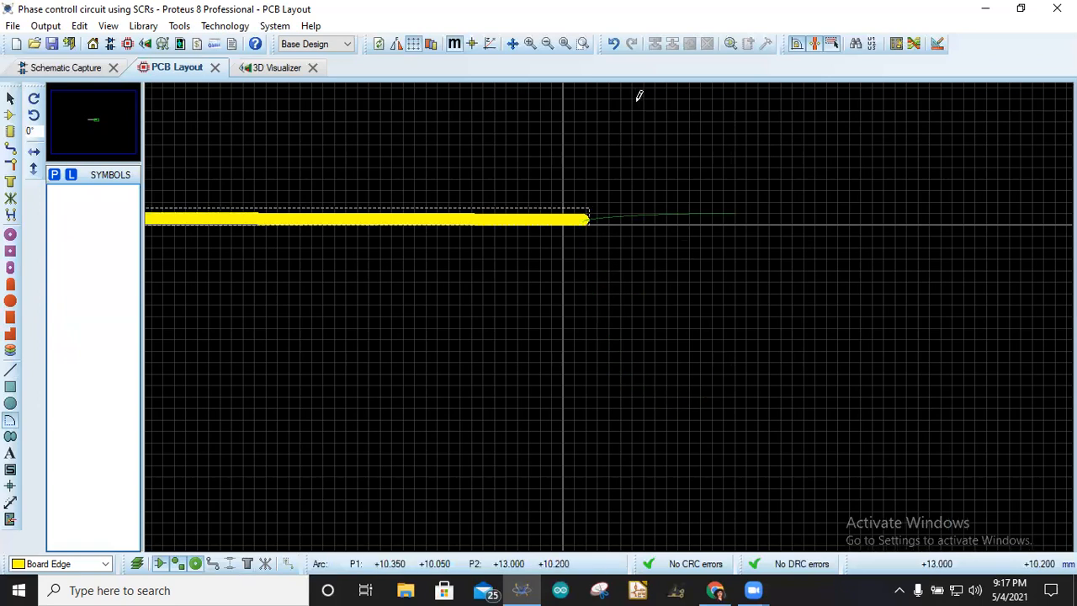
left_click(542, 92)
scroll(530, 164, "down", 3)
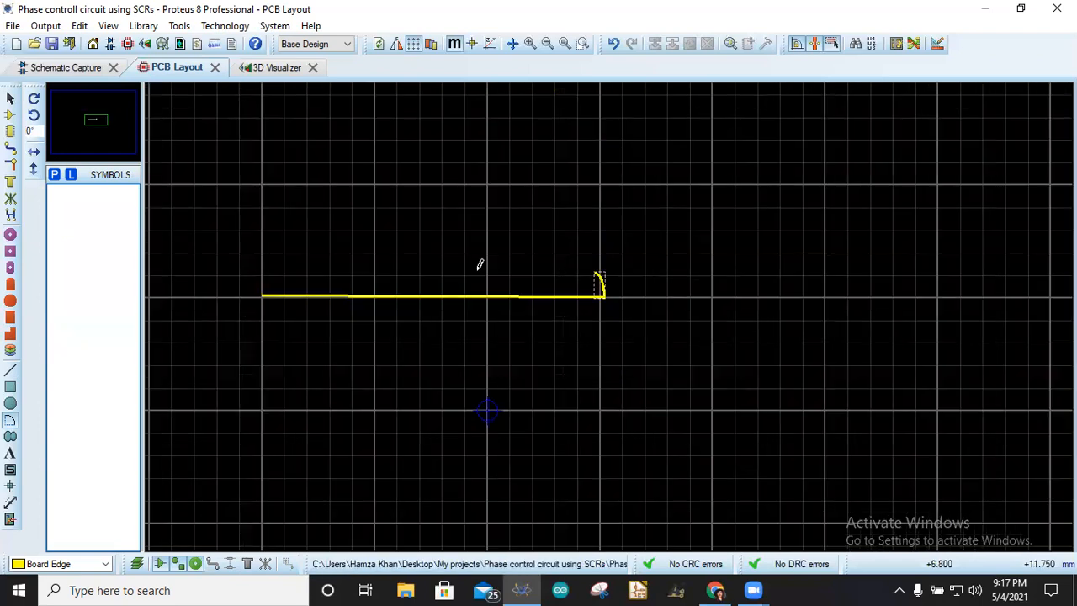
- Draw board-edge lines from the arc's top back across to the left and down to the line's start, closing the outline
left_click(10, 371)
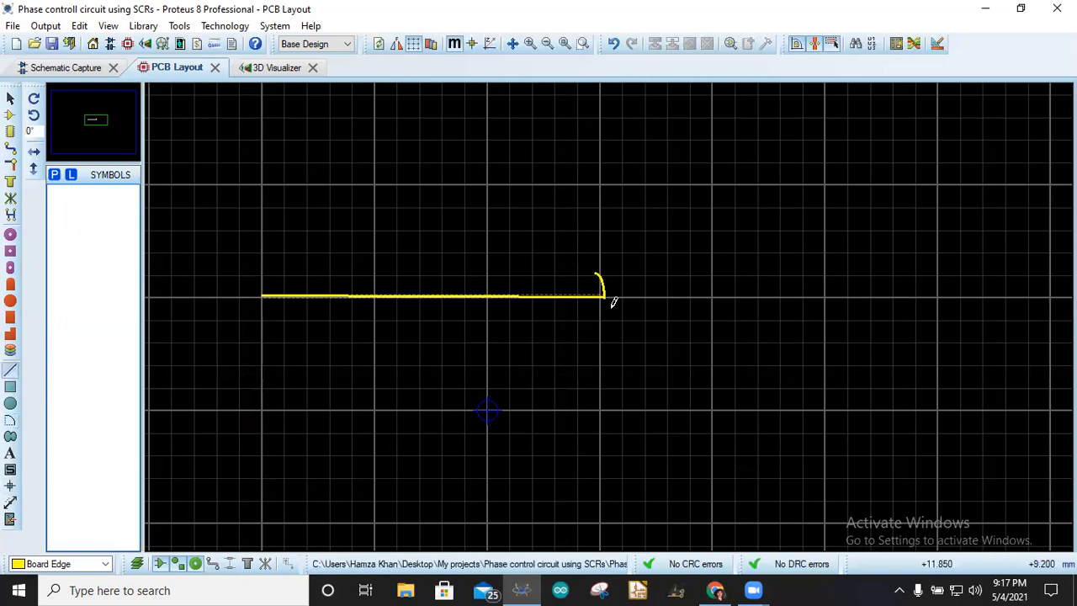
scroll(611, 309, "down", 1)
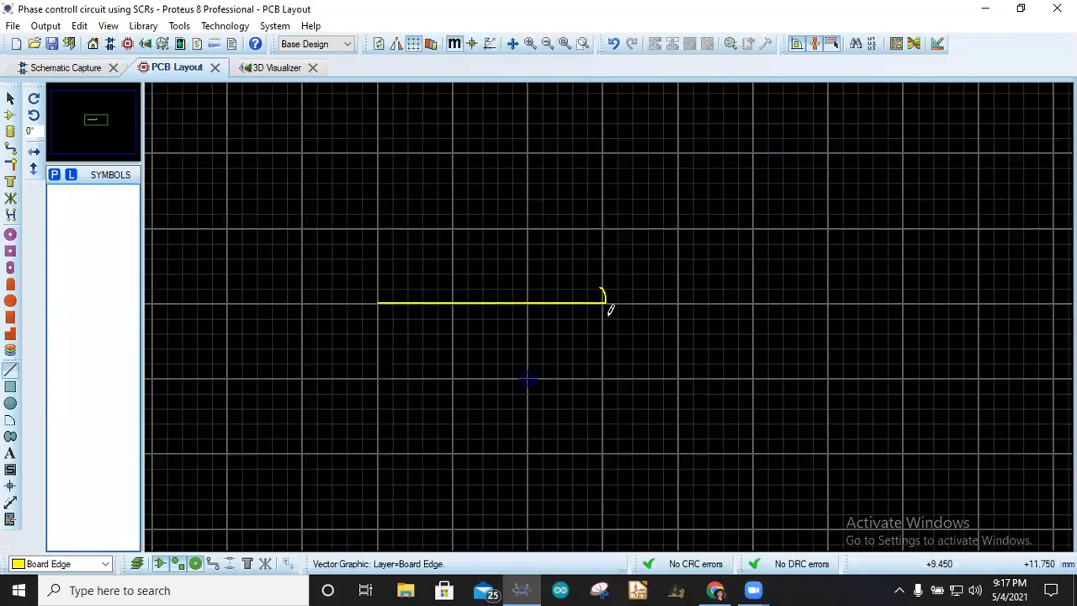
scroll(611, 310, "up", 2)
left_click(549, 280)
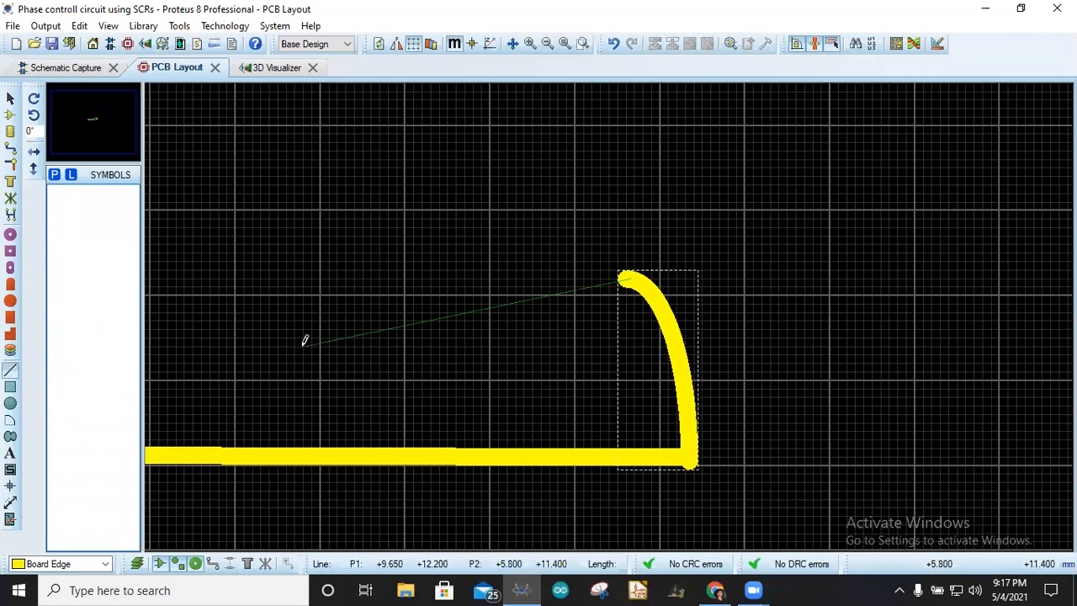
scroll(584, 308, "down", 2)
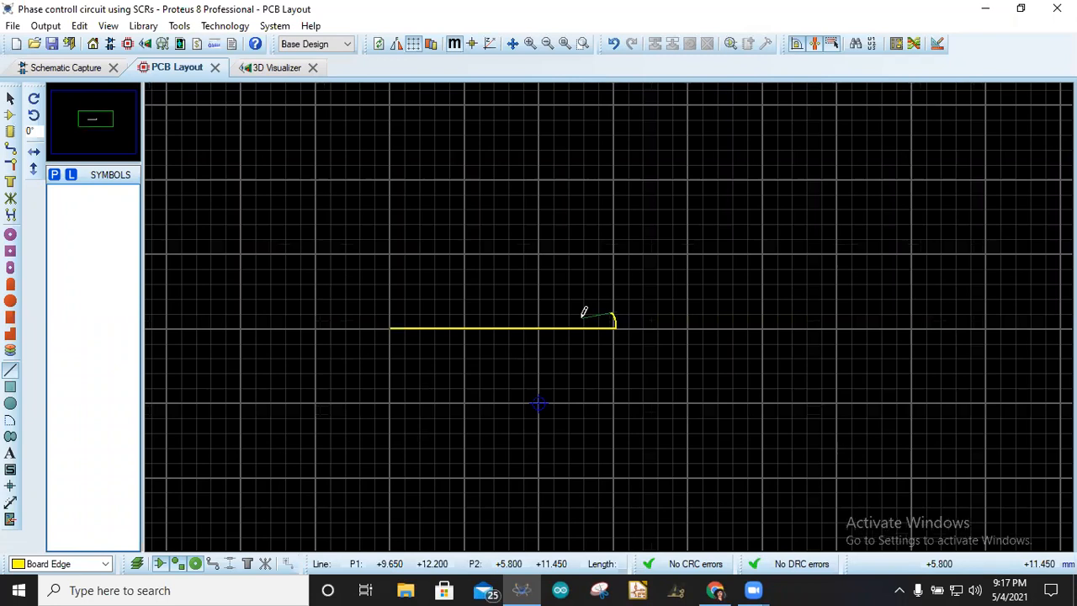
left_click(392, 310)
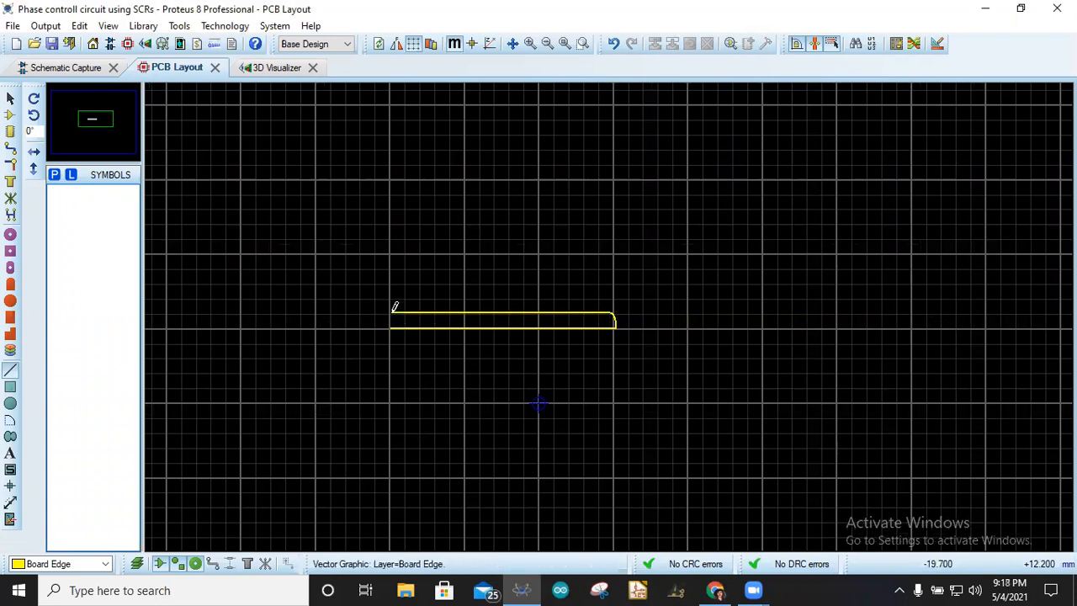
left_click(394, 307)
scroll(547, 312, "down", 1)
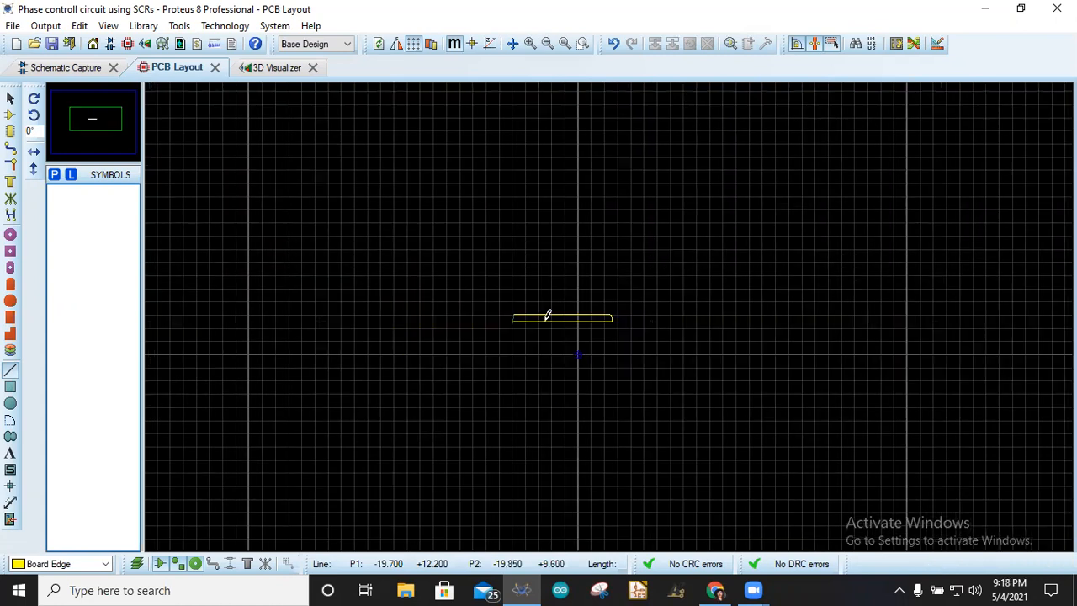
scroll(611, 310, "up", 4)
scroll(622, 264, "up", 2)
left_click(617, 237)
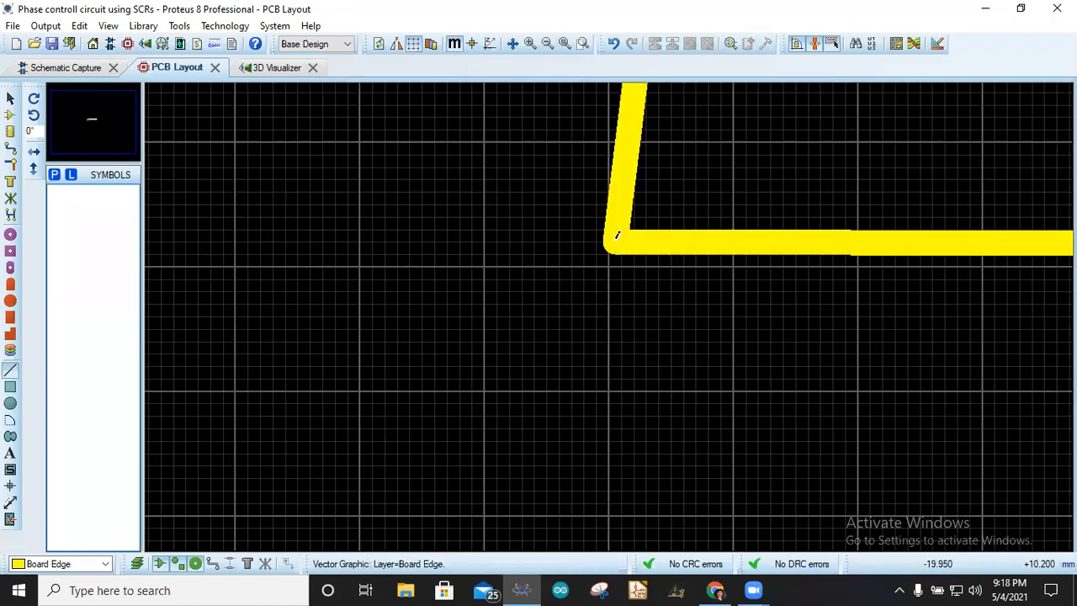
- Preview the closed board shape in the 3D Visualizer, then switch back to the PCB Layout
left_click(260, 68)
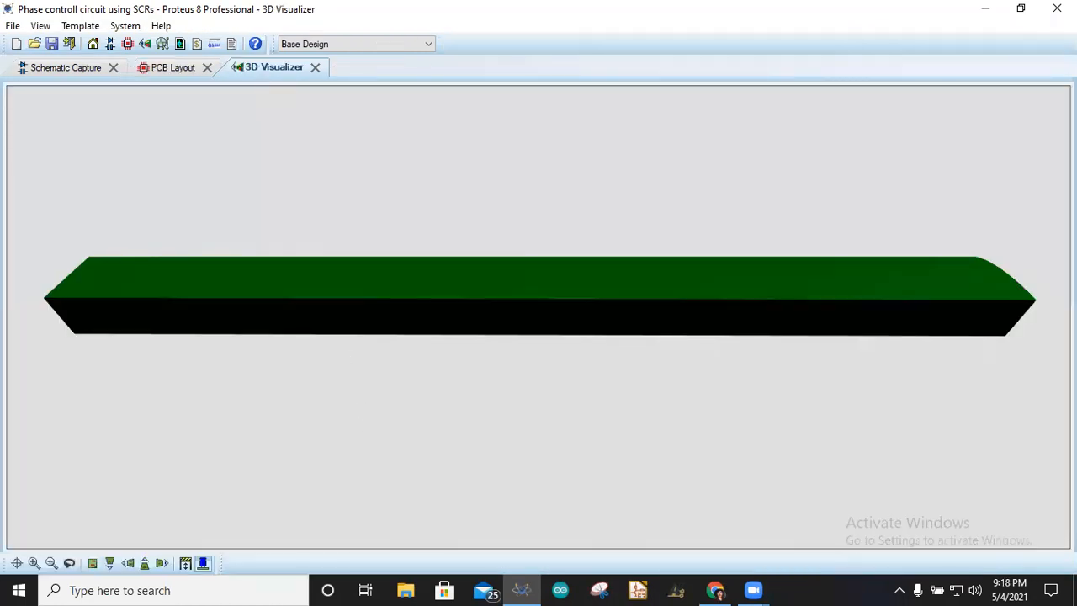
left_click(539, 318)
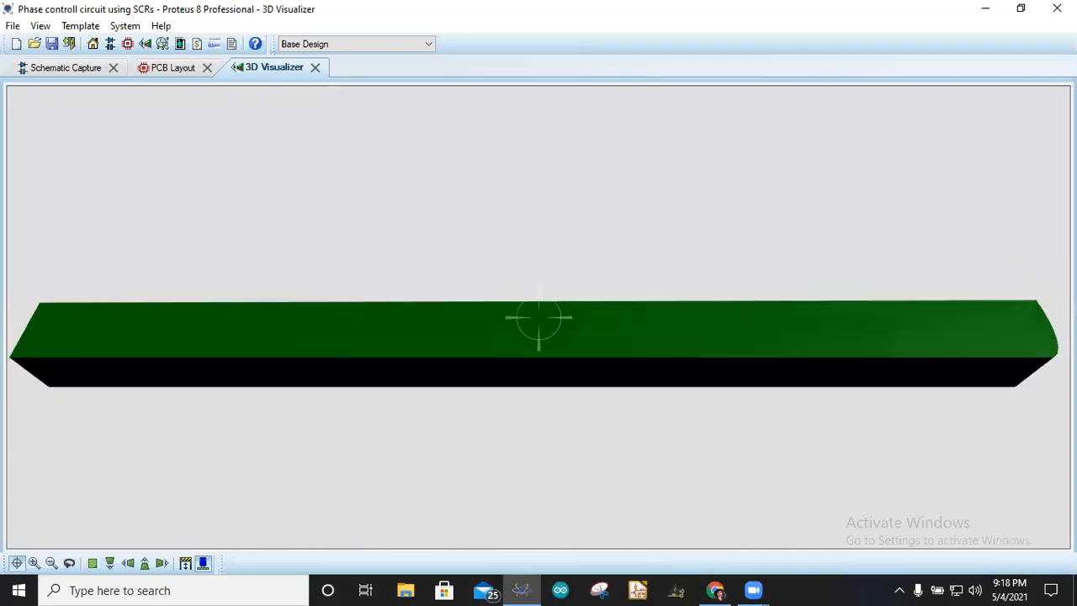
right_click(538, 317)
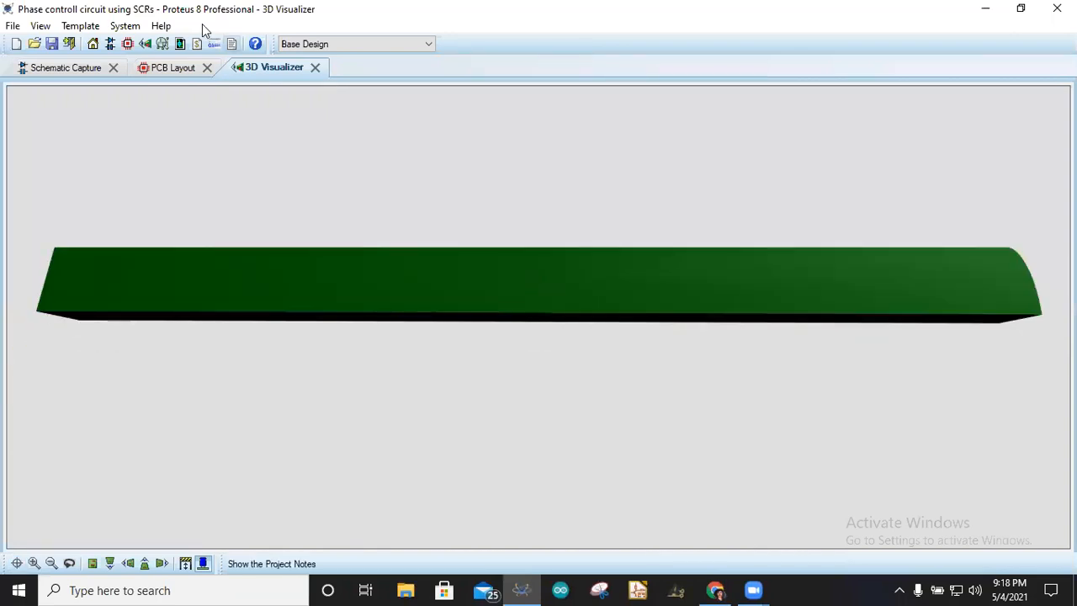
left_click(178, 64)
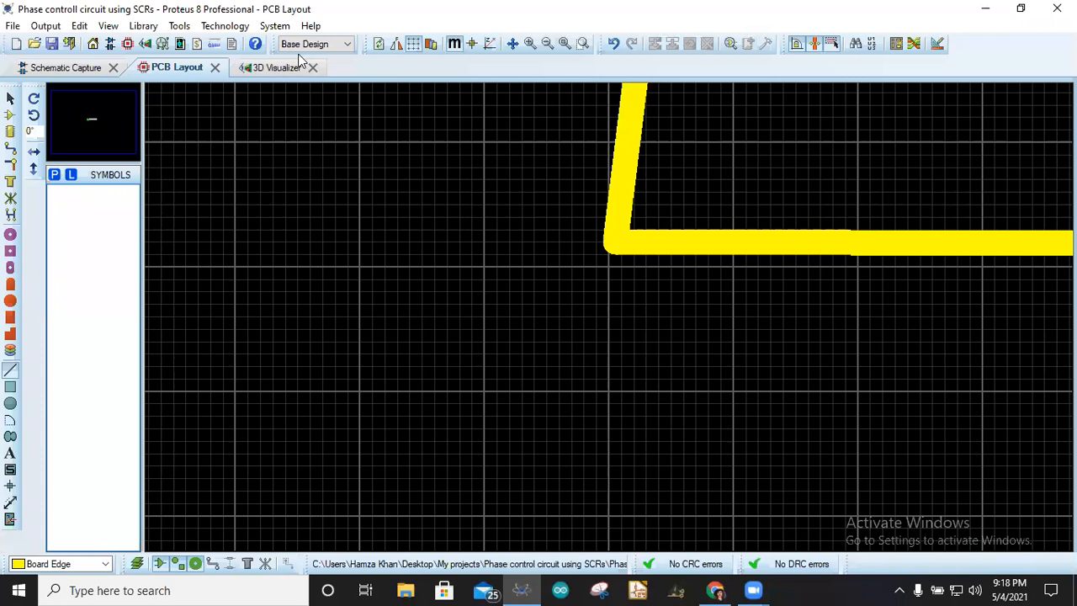
left_click(277, 68)
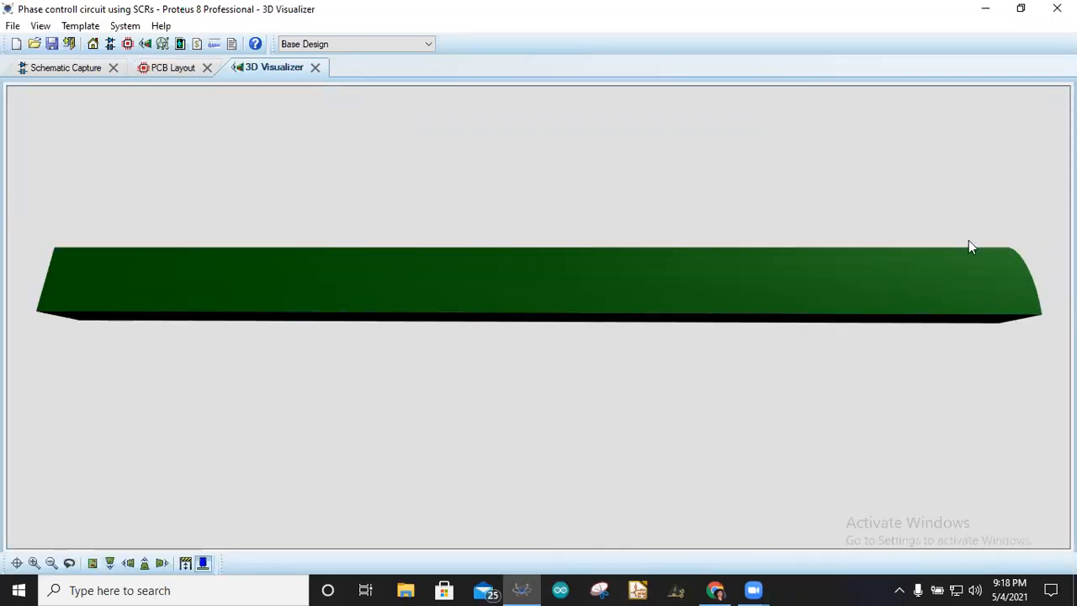
left_click(168, 68)
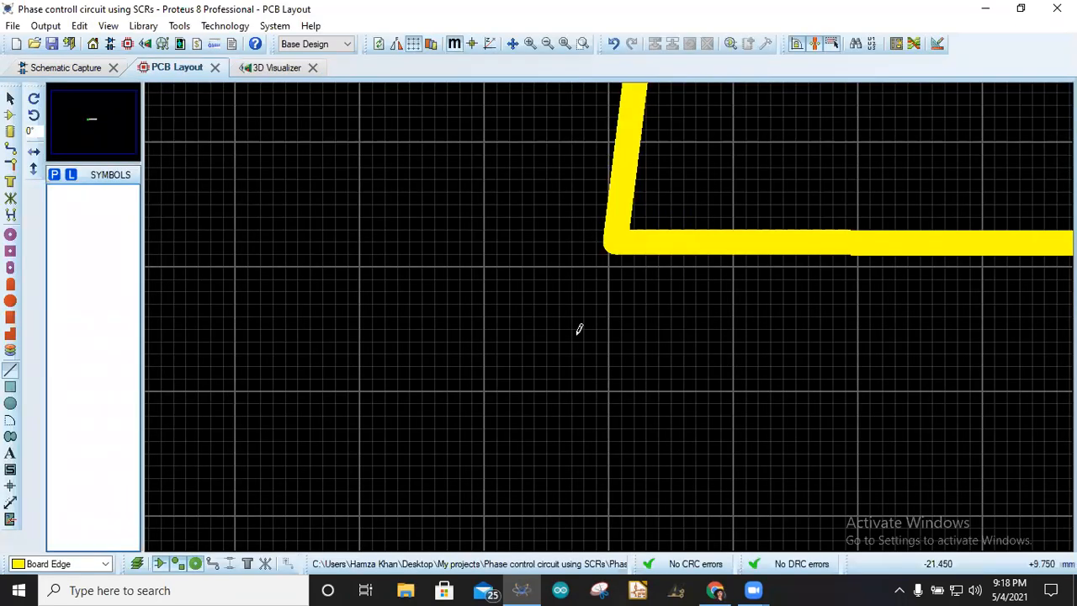
- Open the corner arc's properties to inspect its coordinates and style settings
scroll(611, 312, "down", 3)
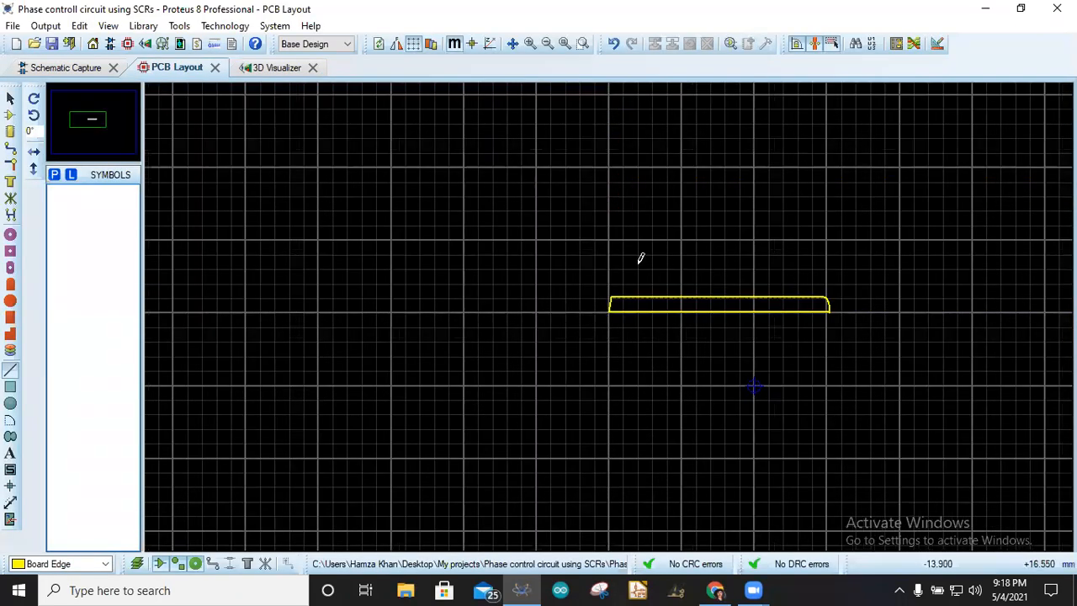
right_click(831, 306)
left_click(892, 324)
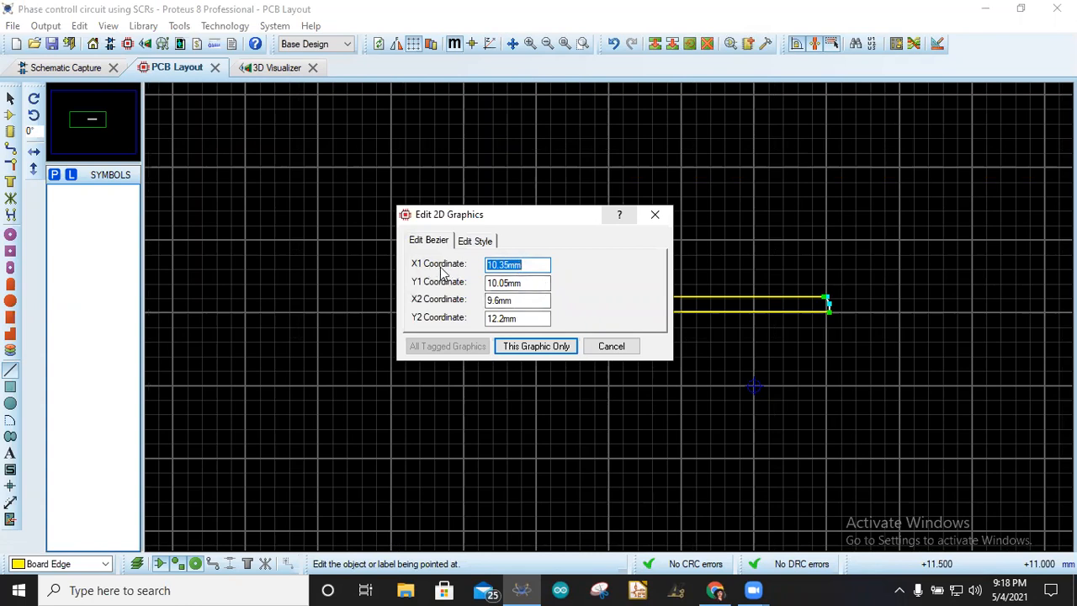
left_click(476, 242)
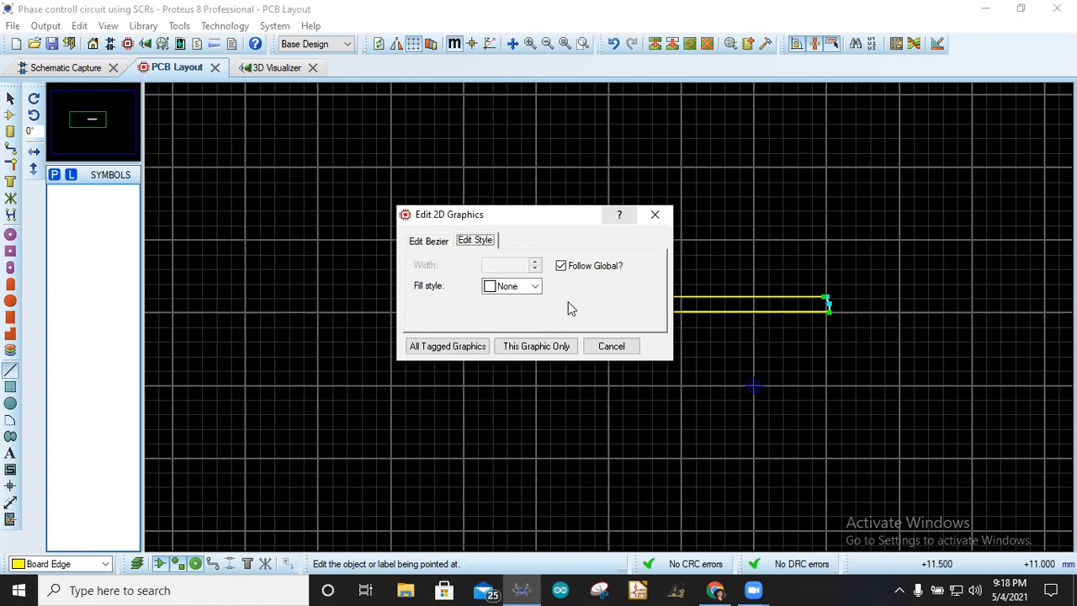
left_click(655, 214)
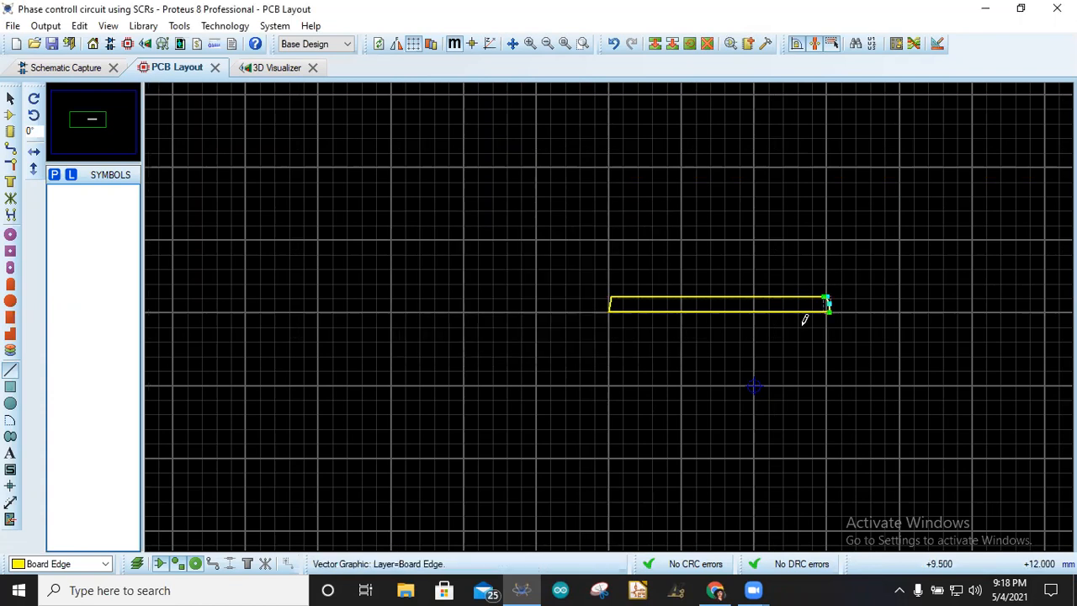
scroll(822, 281, "up", 2)
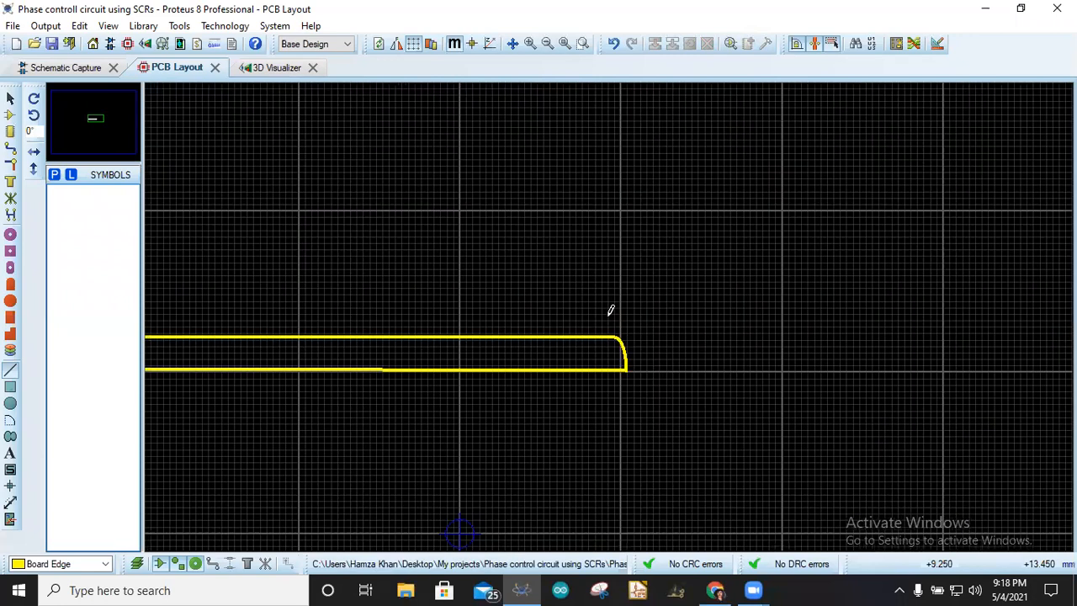
scroll(611, 311, "down", 2)
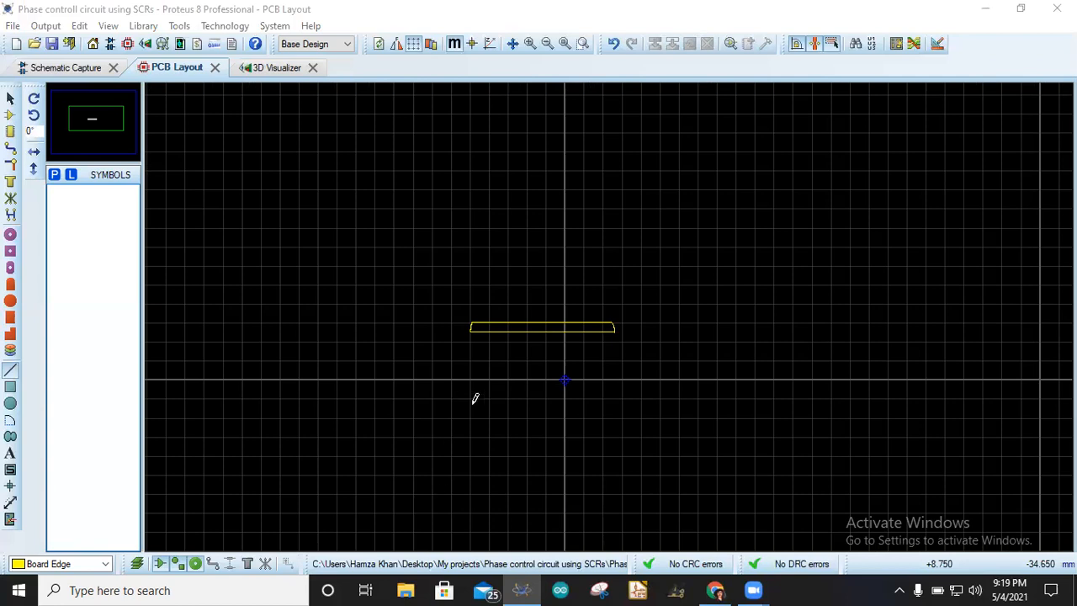
- Switch to selection mode and reopen the arc's properties to review its style again
left_click(11, 420)
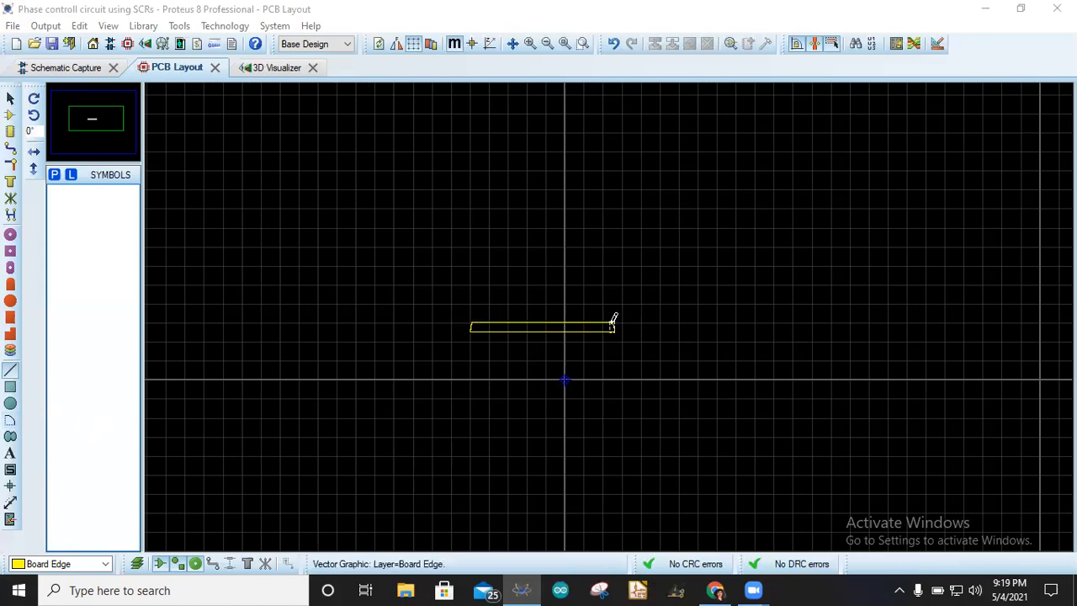
left_click(10, 99)
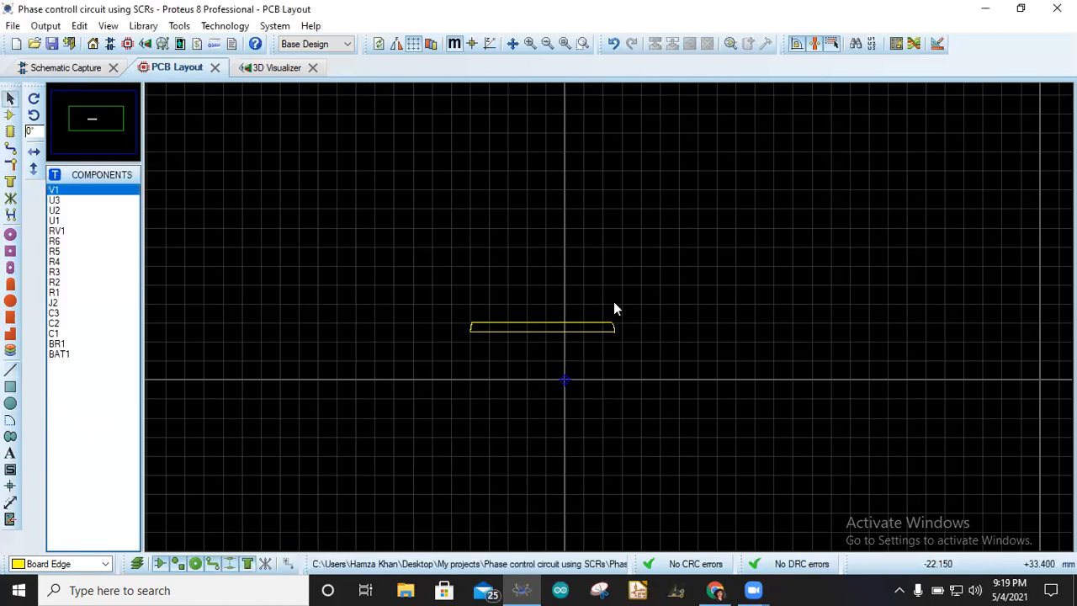
scroll(613, 326, "down", 2)
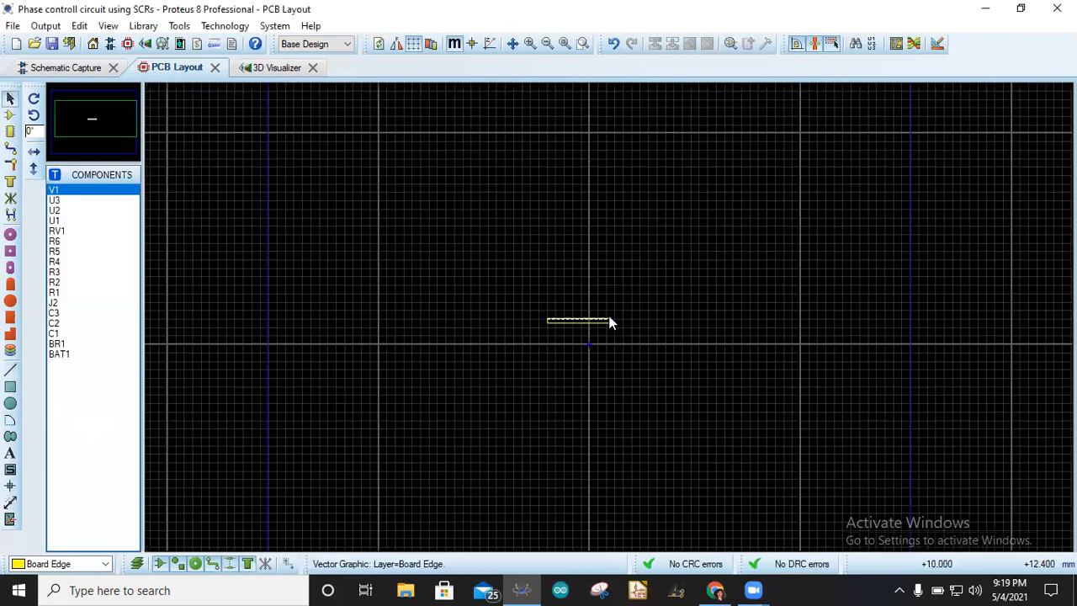
scroll(611, 323, "up", 3)
right_click(623, 335)
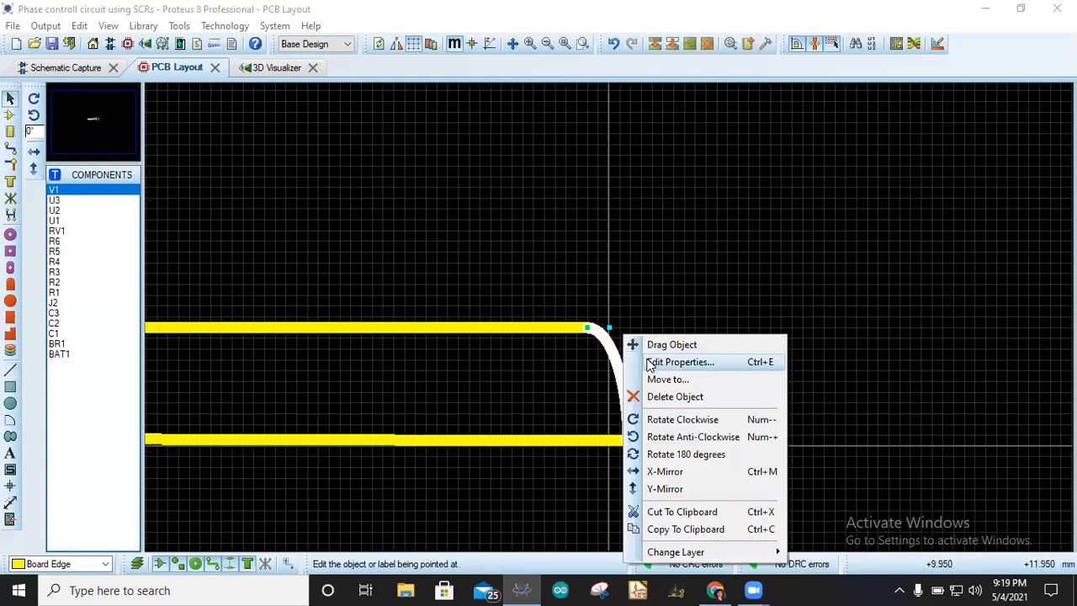
left_click(680, 362)
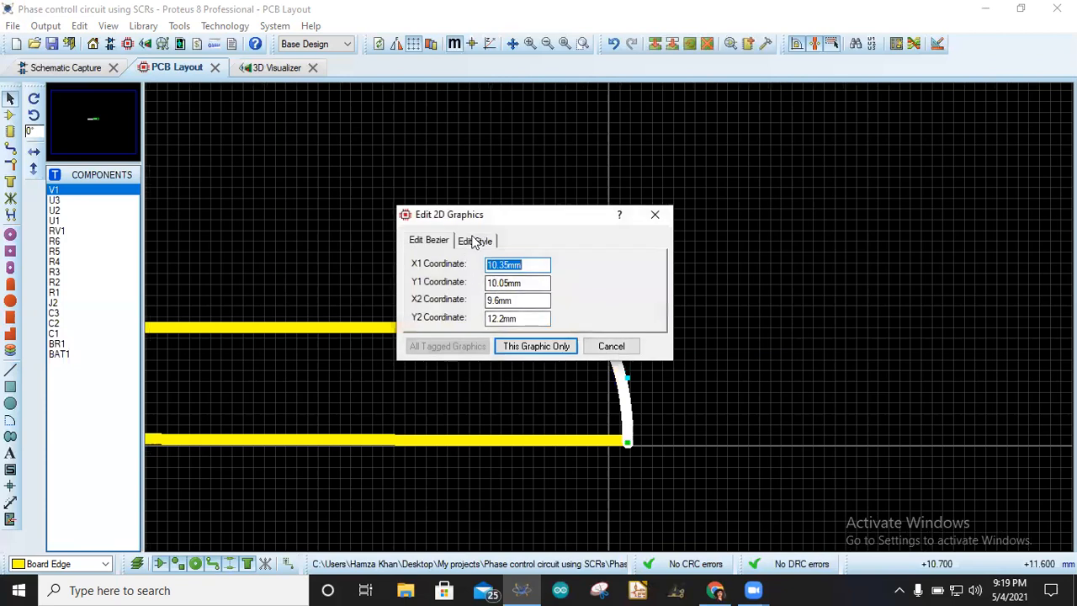
left_click(477, 241)
left_click(655, 215)
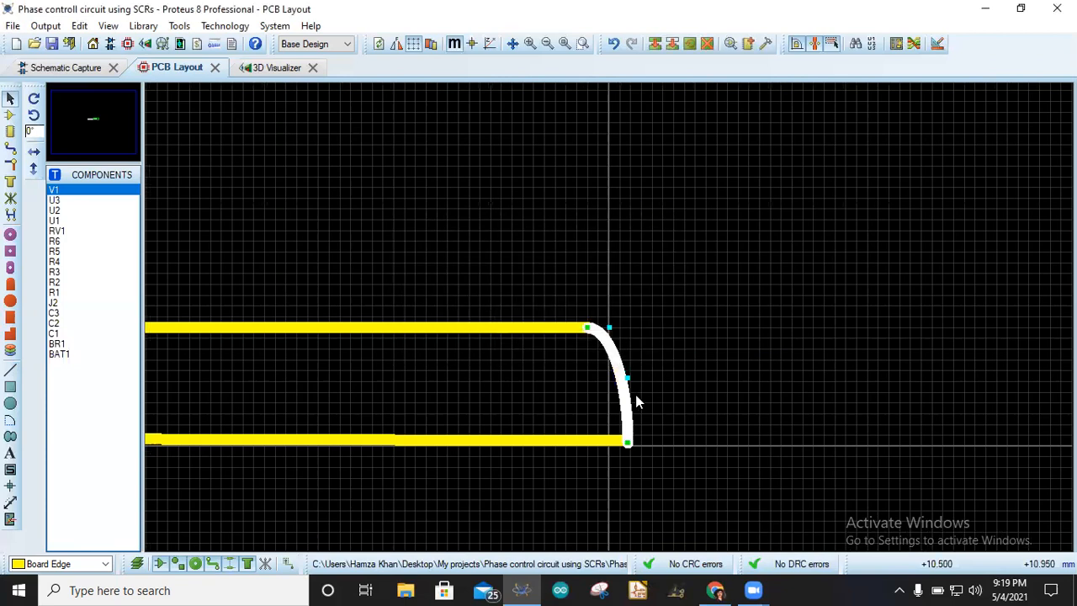
- Set the corner arc's end point coordinates to X2 10 mm and Y2 10 mm for this graphic only
scroll(626, 376, "down", 1)
scroll(610, 322, "up", 2)
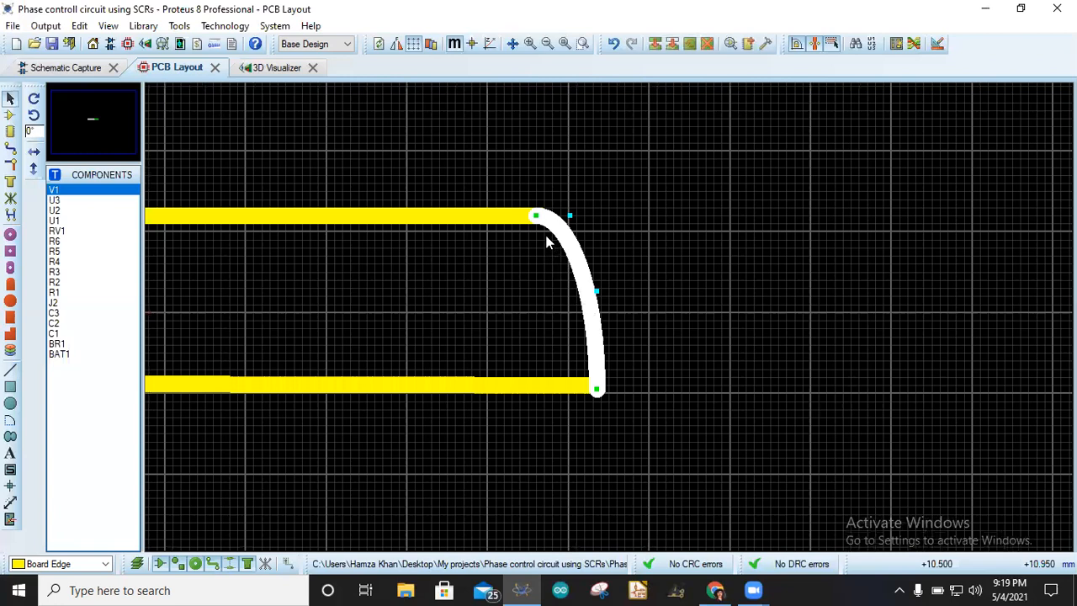
left_click(597, 345)
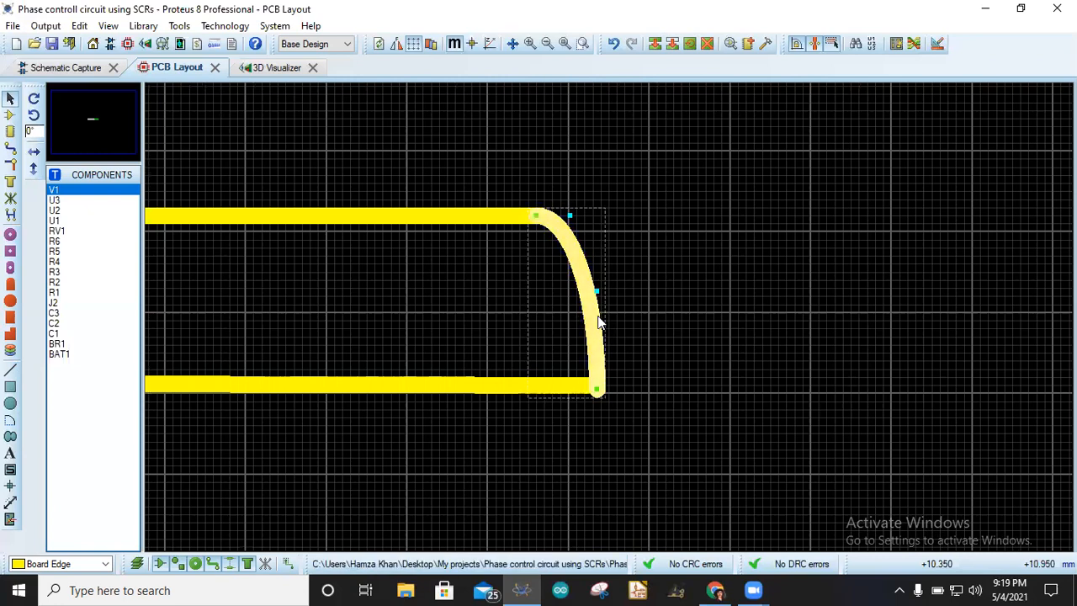
right_click(596, 318)
left_click(652, 334)
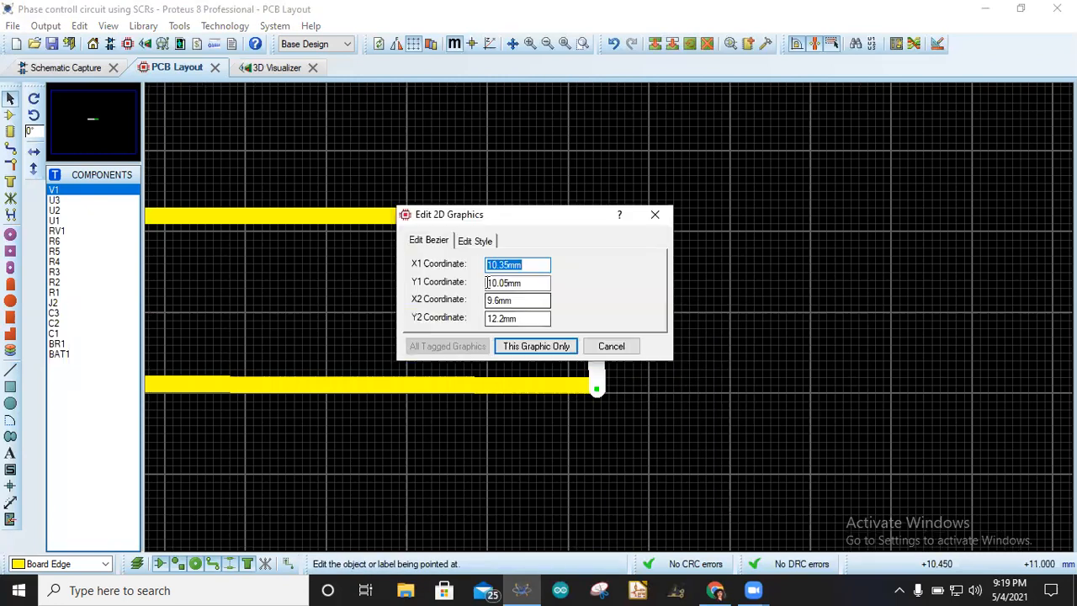
left_click(536, 264)
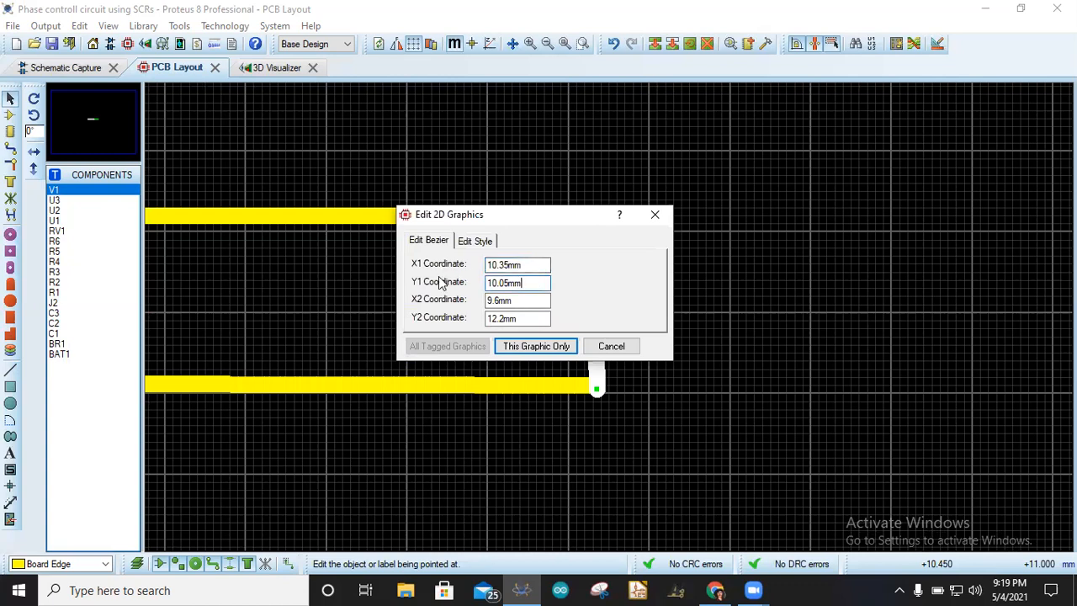
left_click_drag(518, 303, 446, 304)
type("10mm")
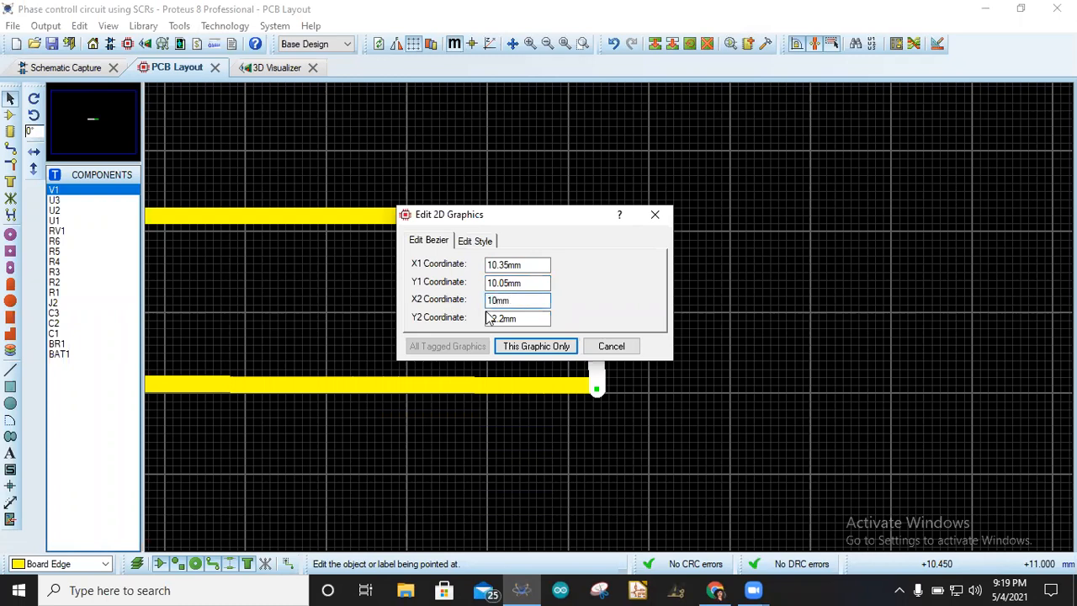
left_click_drag(524, 320, 458, 320)
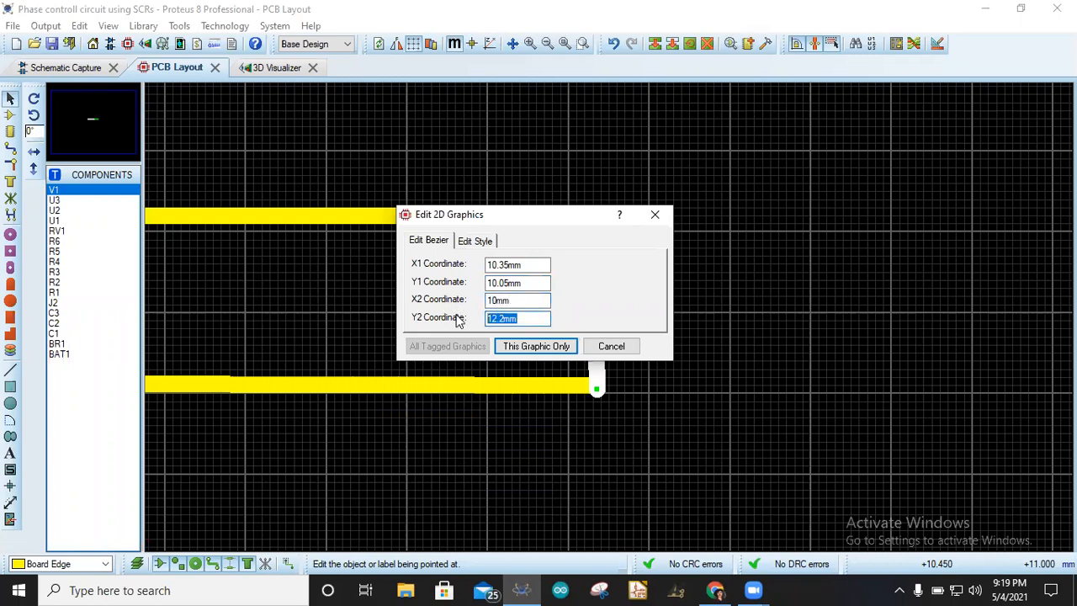
type("10")
left_click(536, 346)
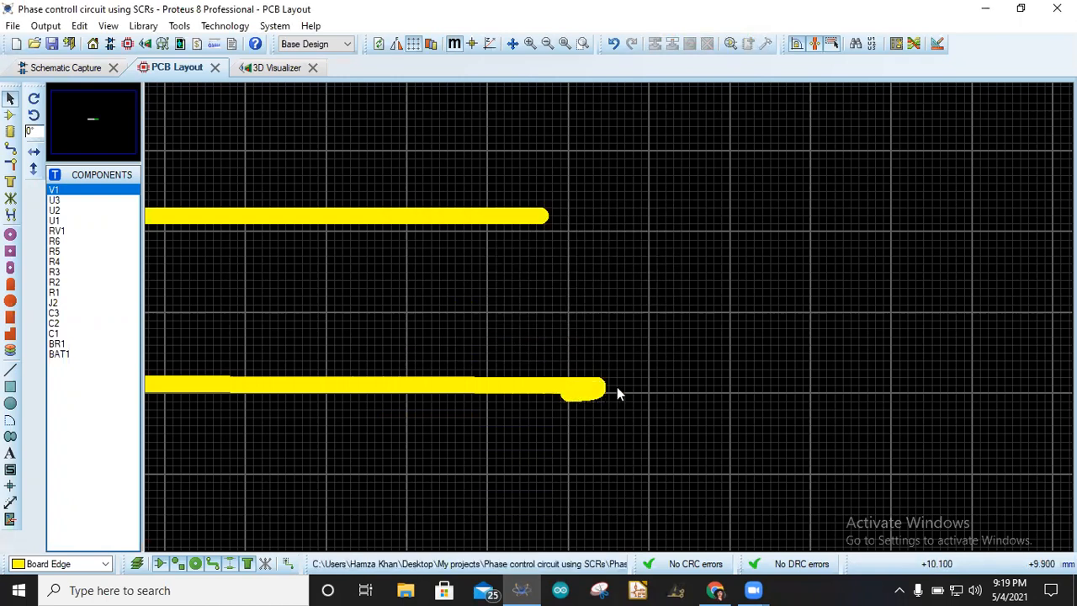
- Select the collapsed corner arc and delete it
right_click(591, 392)
left_click(580, 397)
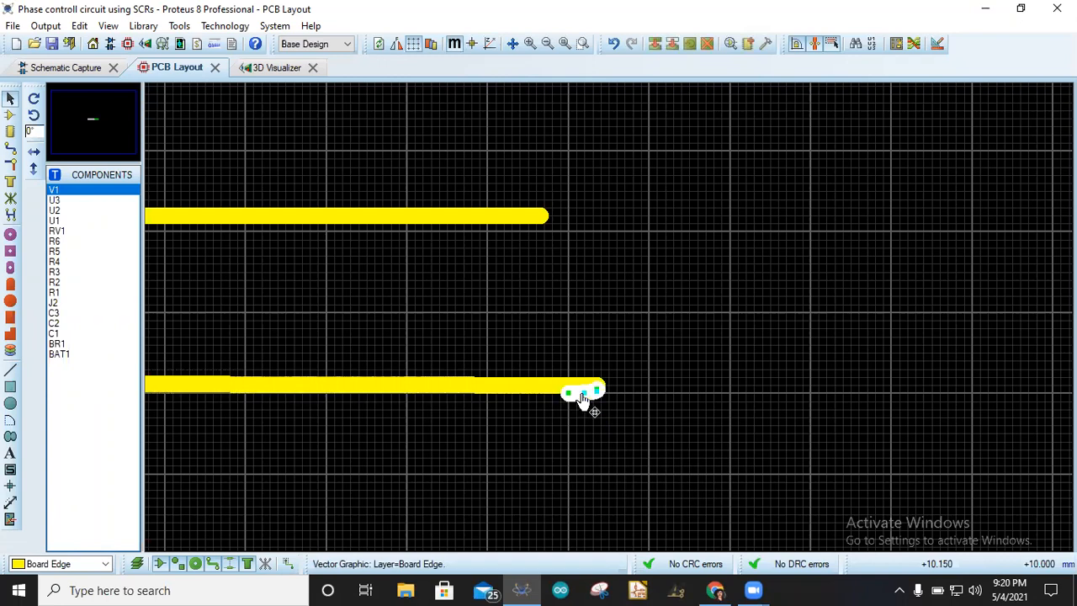
key("Delete")
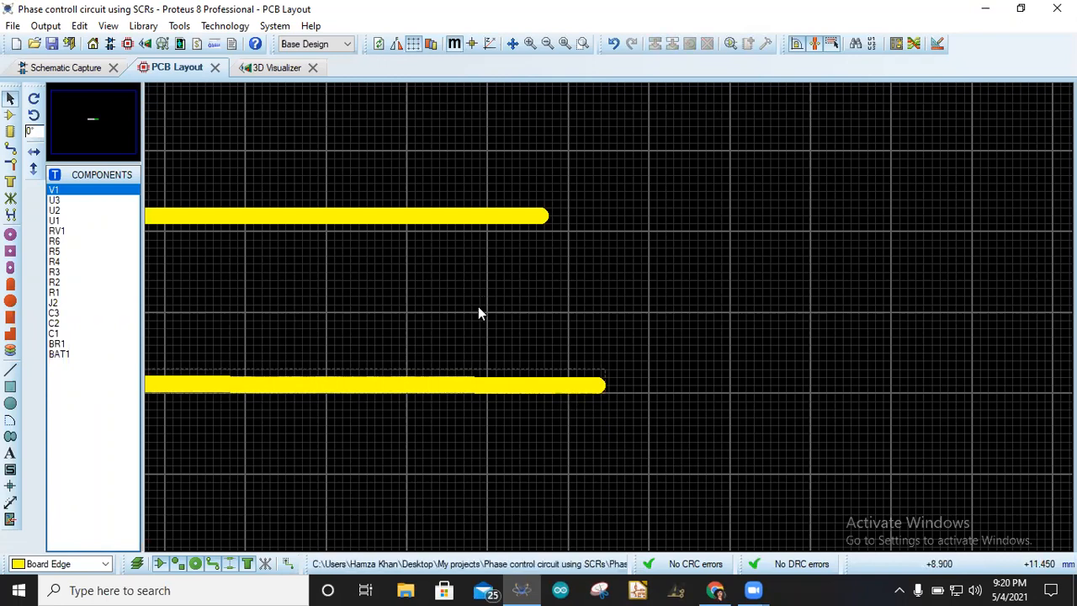
- Draw a small board-edge circle of about 1.2 mm radius beside the outline's right end
left_click(11, 406)
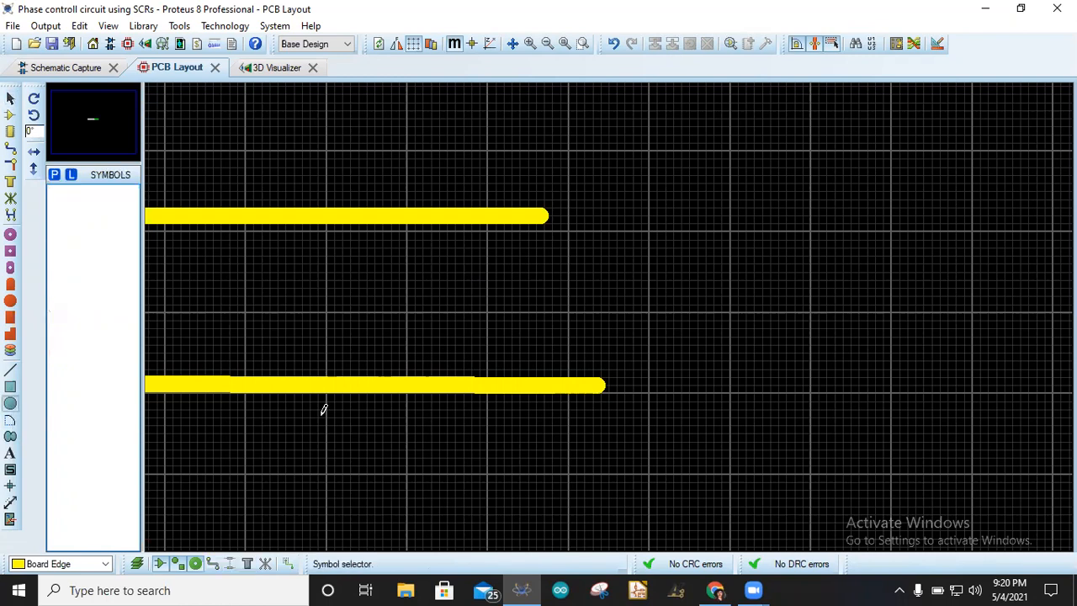
left_click(678, 285)
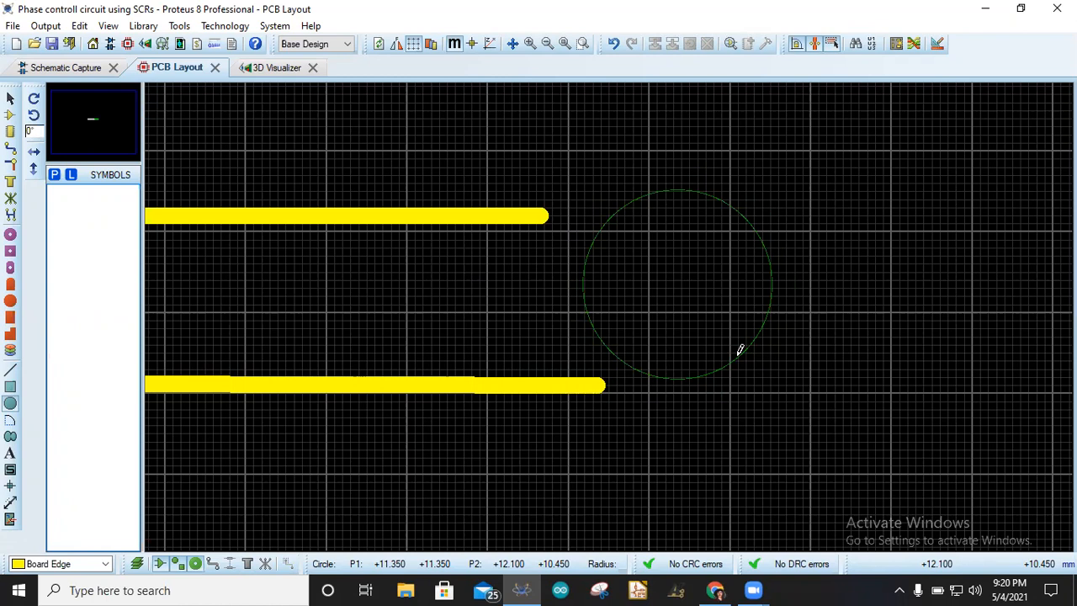
left_click(741, 349)
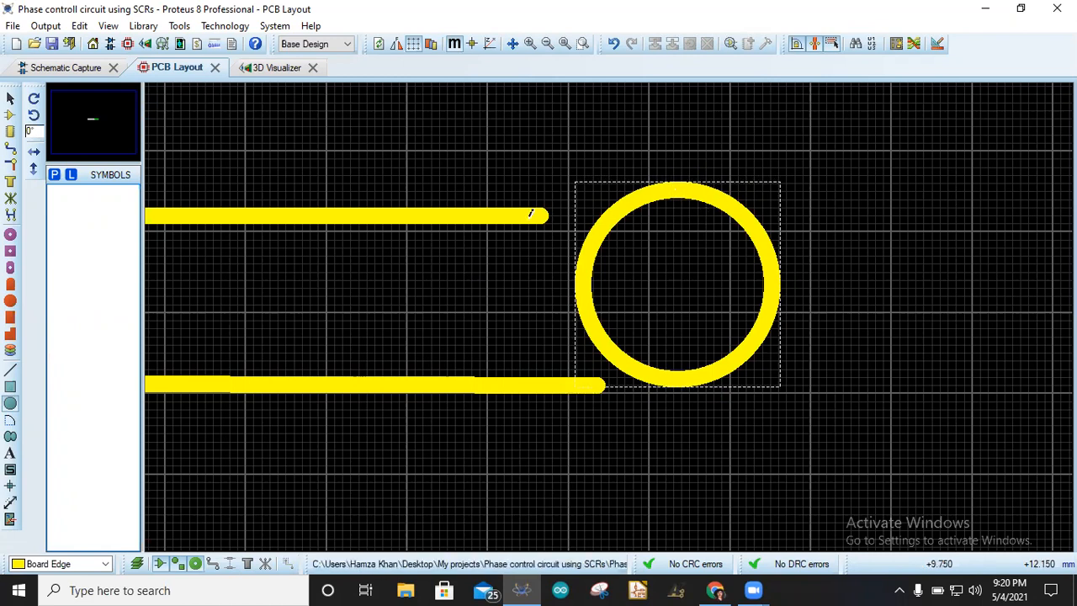
scroll(503, 215, "down", 3)
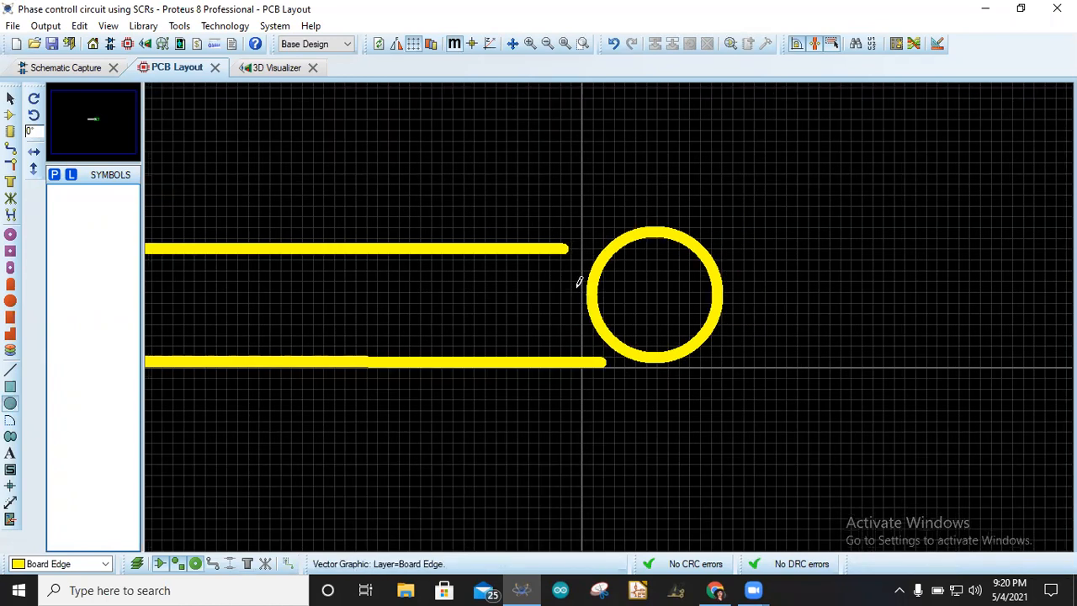
scroll(660, 289, "down", 1)
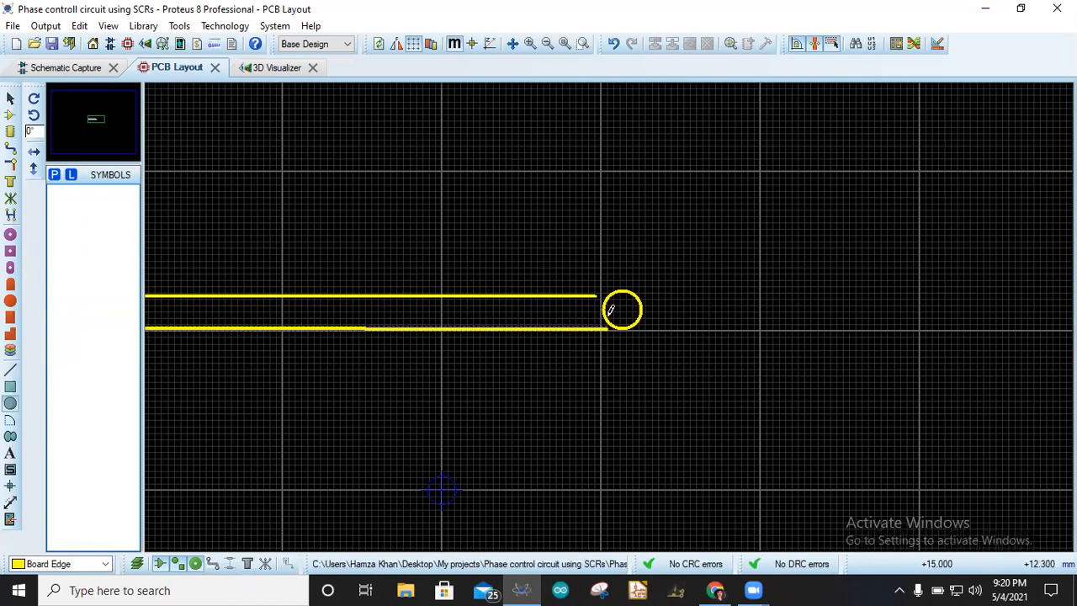
scroll(596, 219, "up", 4)
left_click(582, 221)
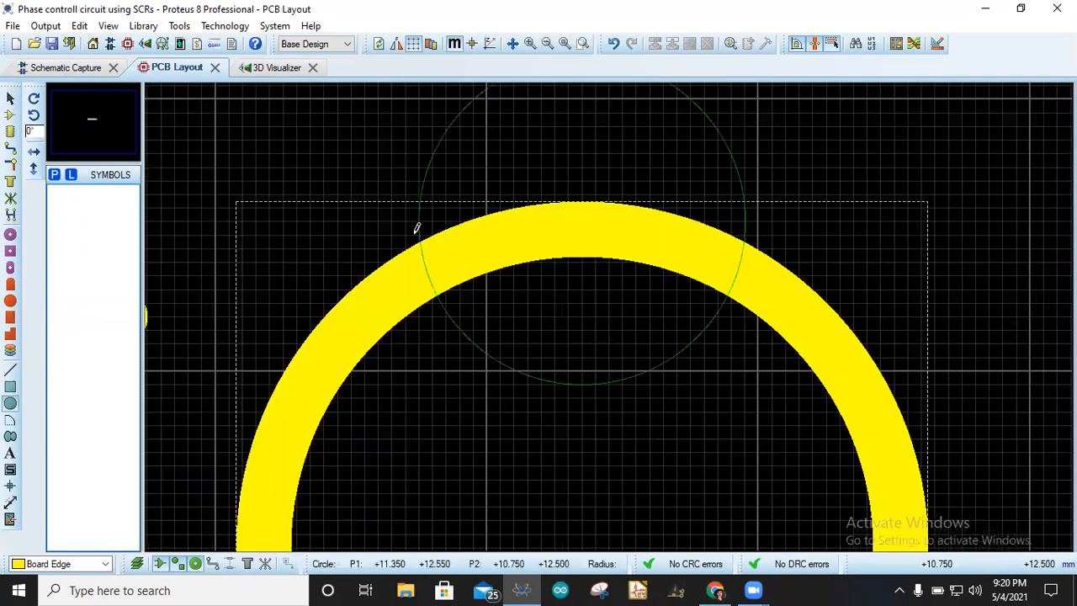
key("Escape")
- Draw a short board-edge line along the outline's top edge, about 5 mm long
left_click(10, 371)
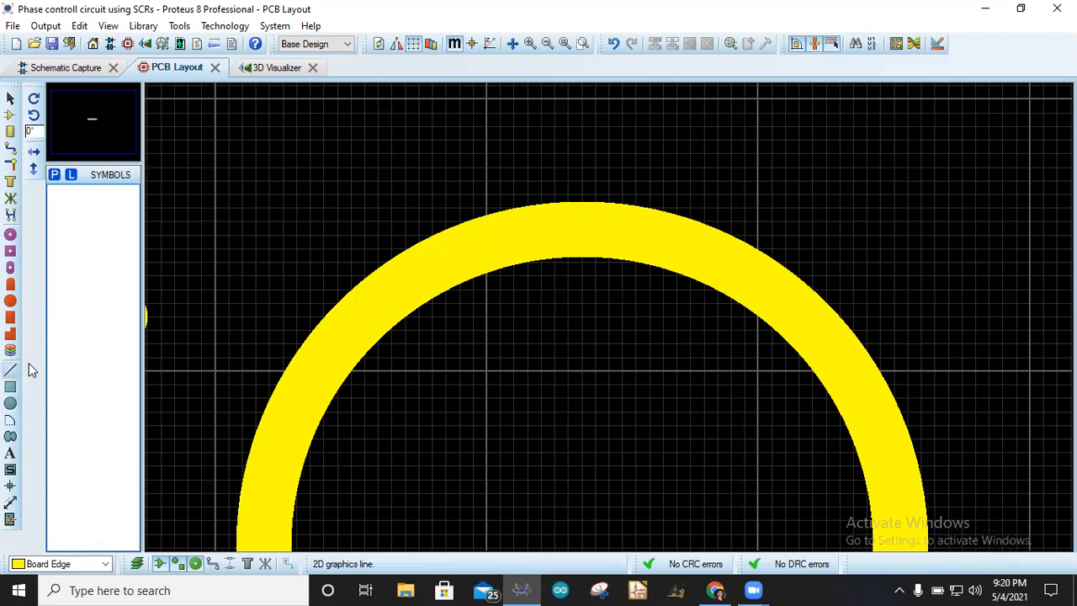
left_click(595, 221)
scroll(505, 286, "down", 3)
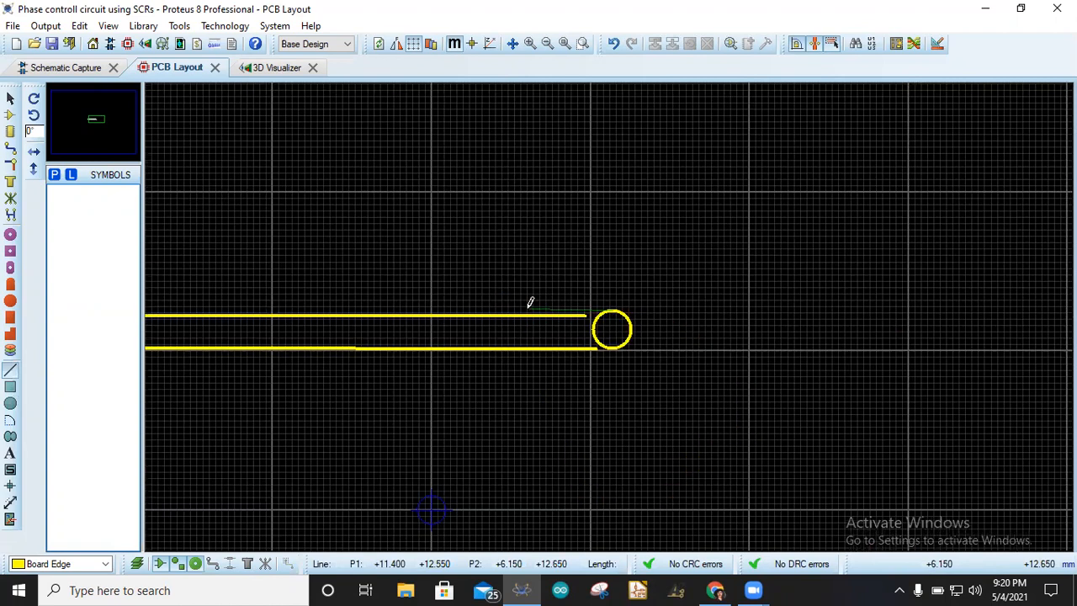
left_click(528, 309)
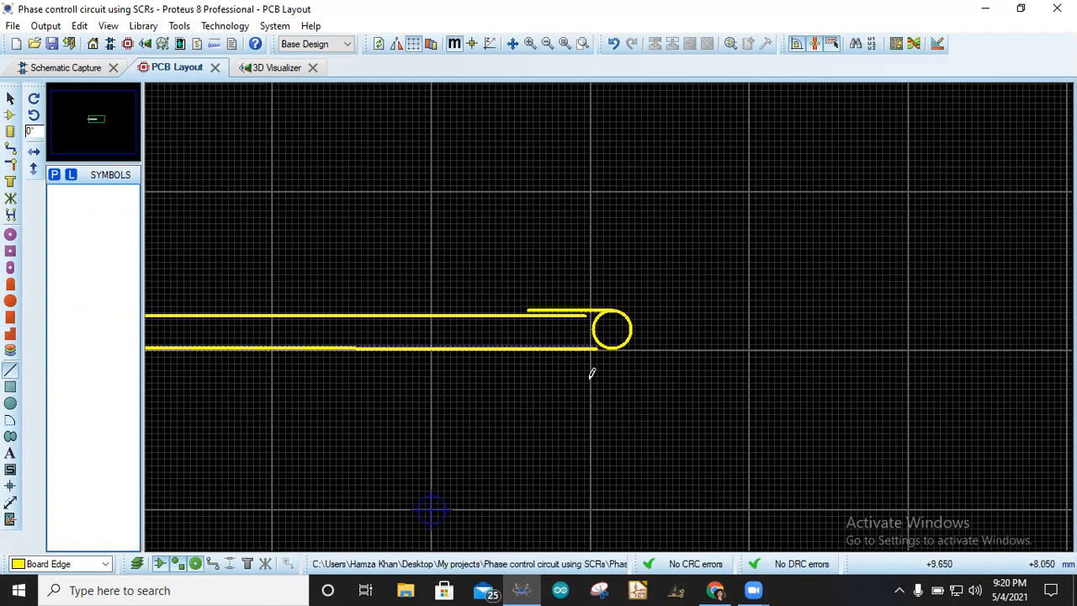
scroll(459, 286, "down", 2)
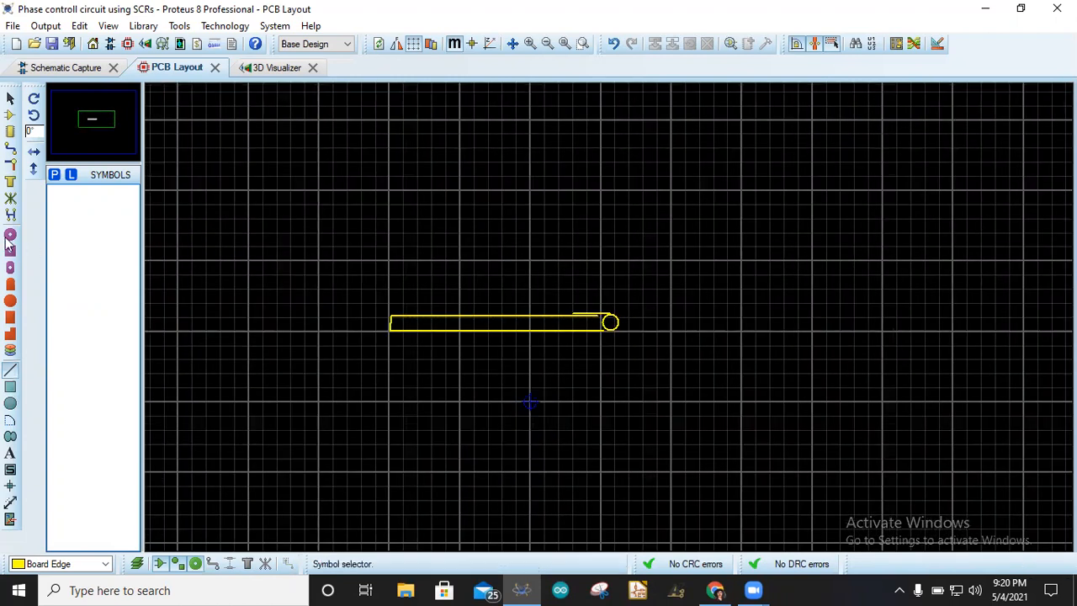
- Select all the existing board-edge graphics and delete them
left_click(10, 98)
left_click_drag(362, 254, 741, 397)
key("Delete")
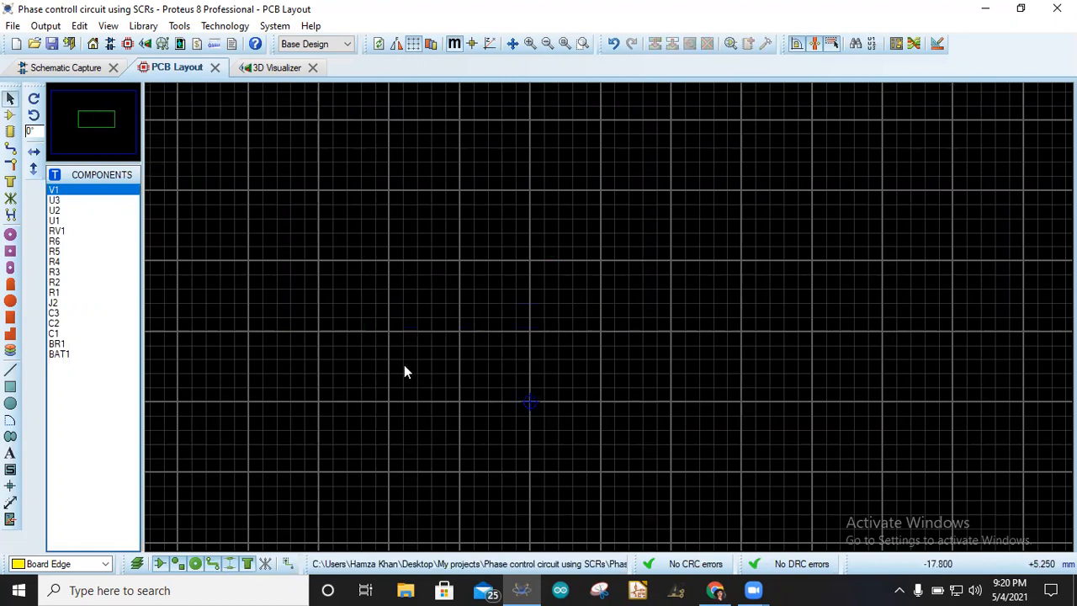
- Start a closed board-edge path with a horizontal bottom edge about 14 mm long, removing an extra upward segment
left_click(10, 439)
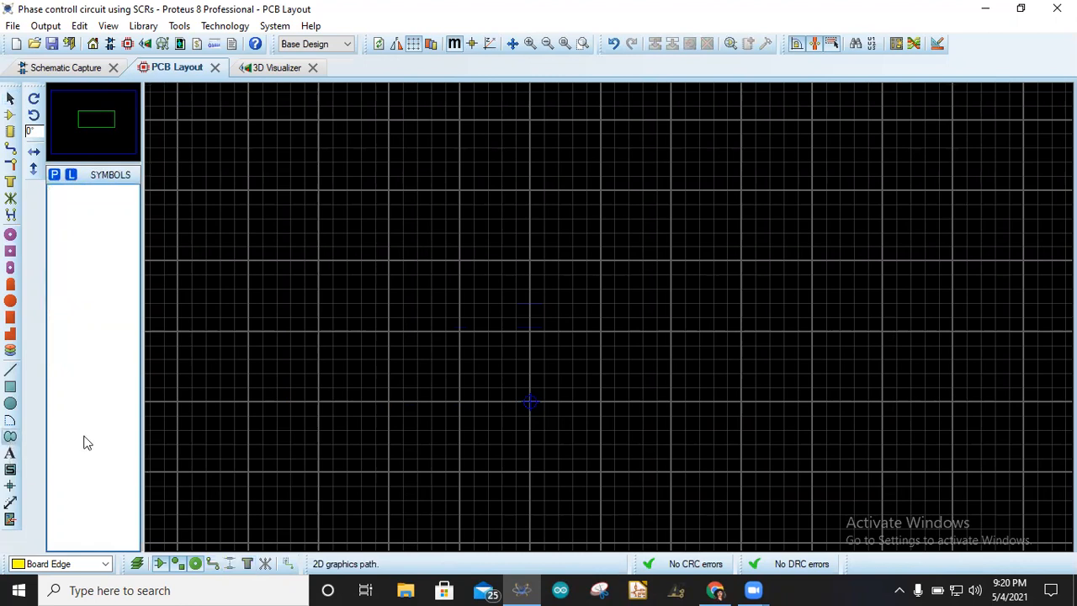
scroll(612, 314, "down", 2)
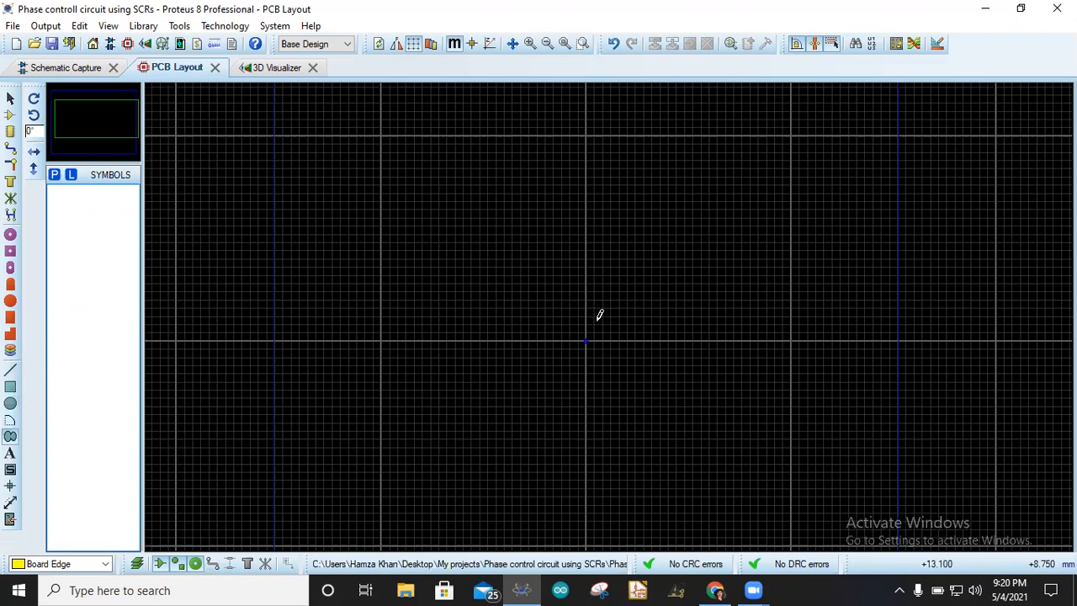
scroll(606, 312, "up", 1)
scroll(611, 310, "up", 1)
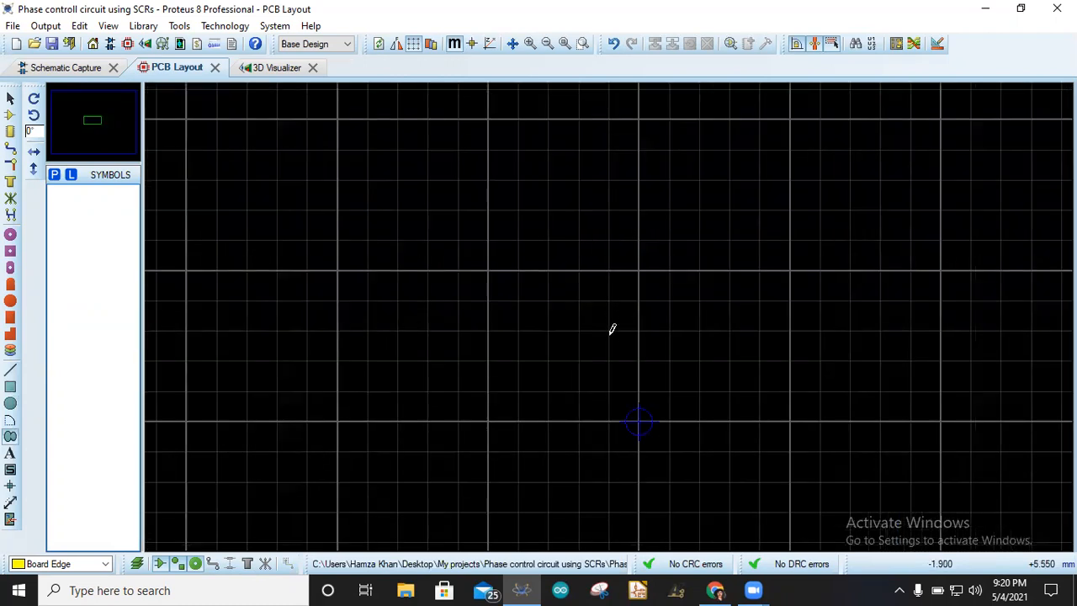
left_click(611, 331)
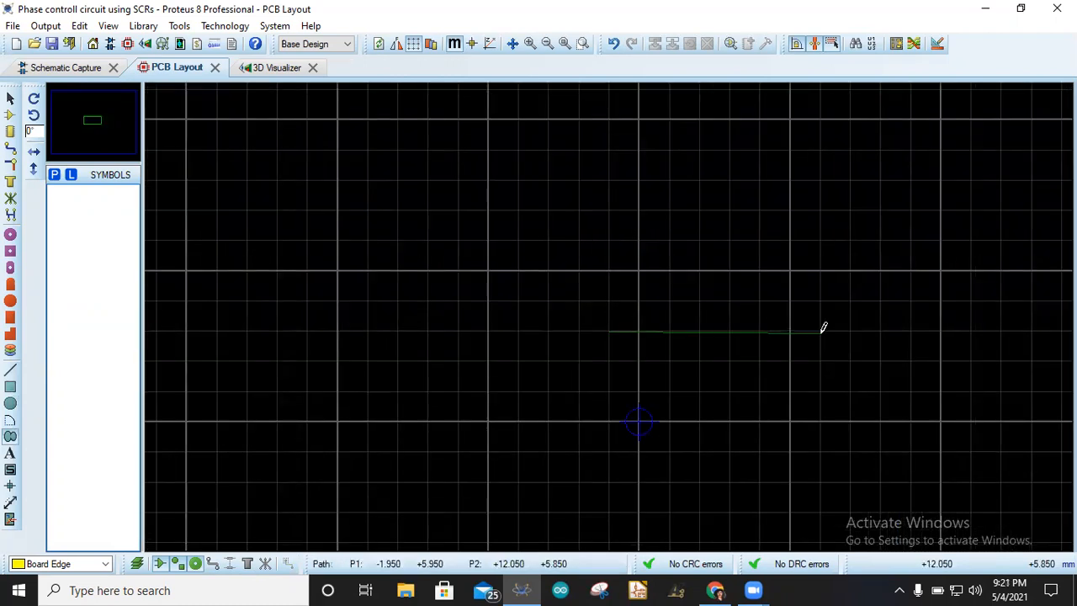
left_click(820, 331)
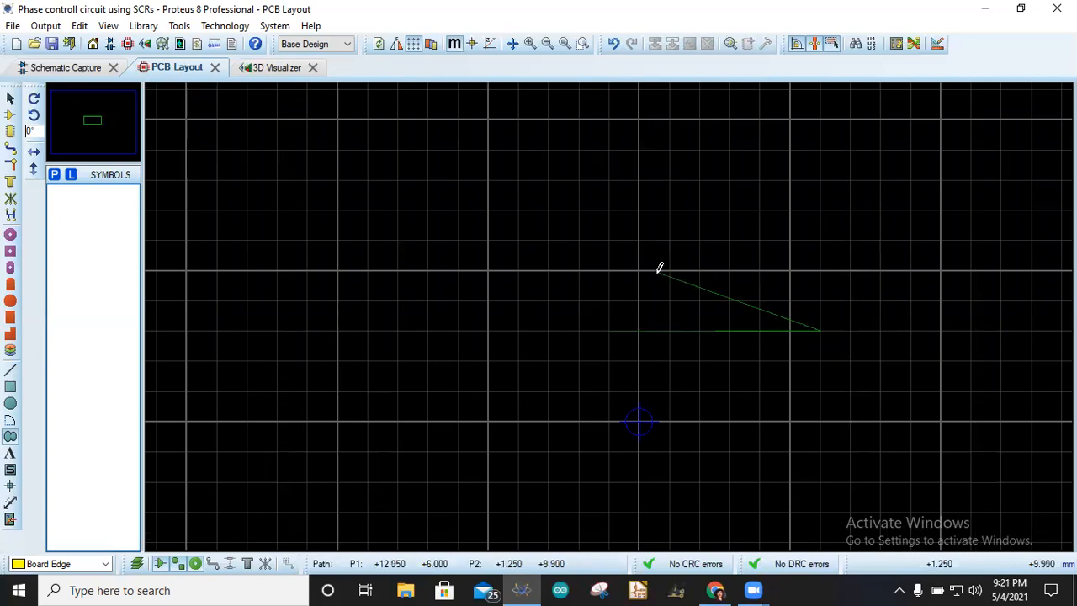
left_click(809, 266)
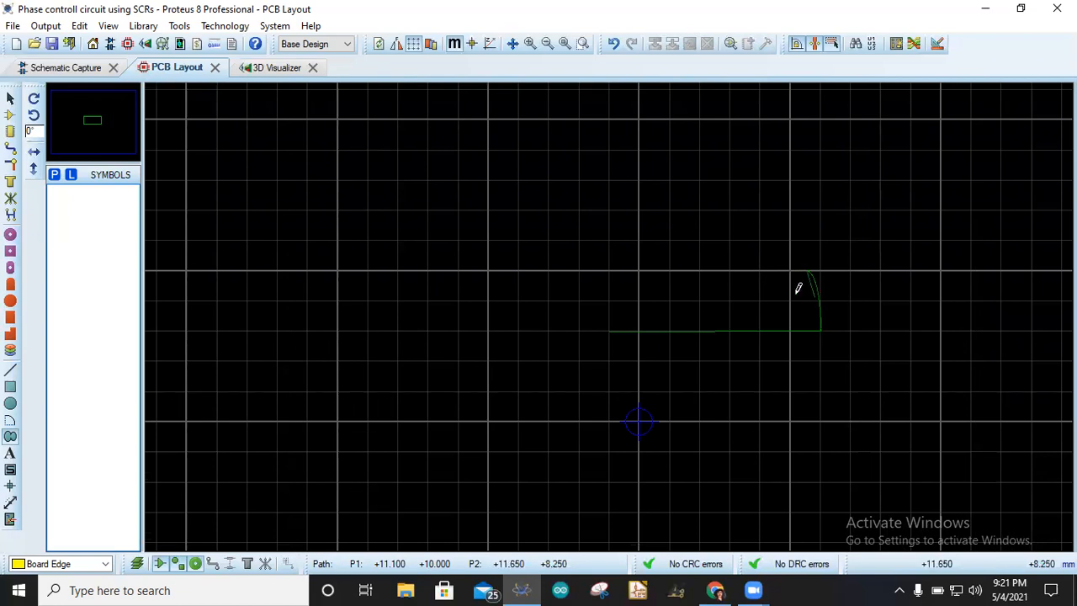
key("BackSpace")
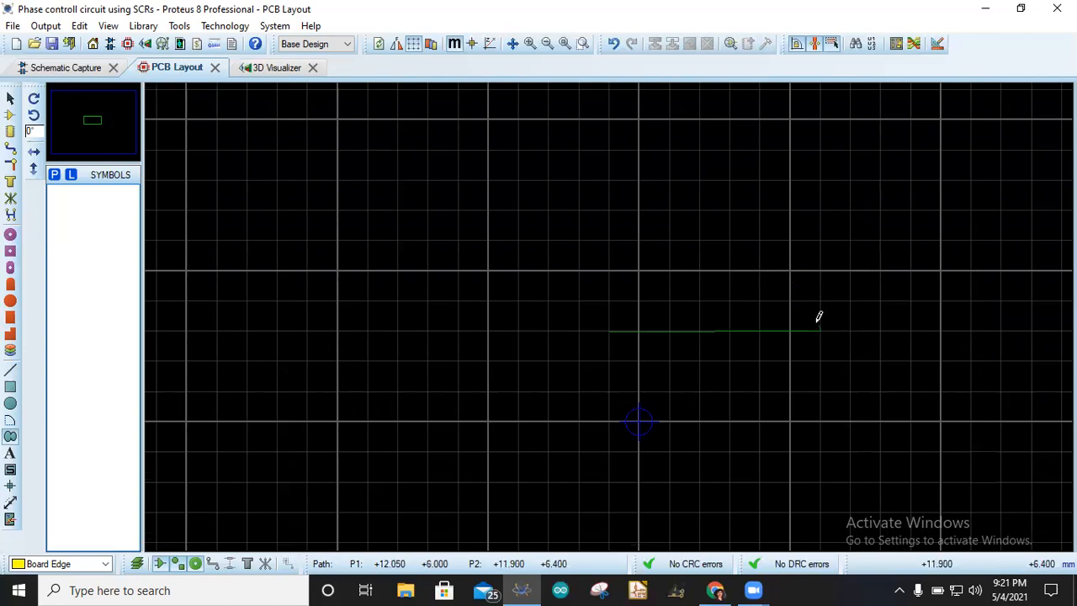
- Add a curved corner segment from the bottom edge's right end up to about (10, 8)
scroll(793, 302, "down", 1)
scroll(609, 316, "up", 4)
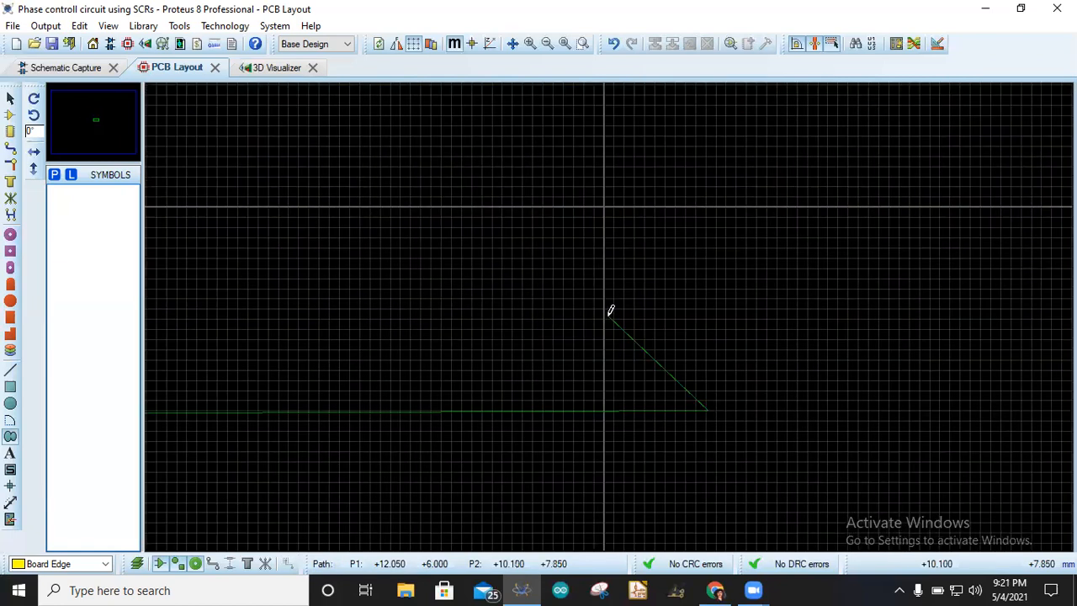
scroll(611, 311, "up", 2)
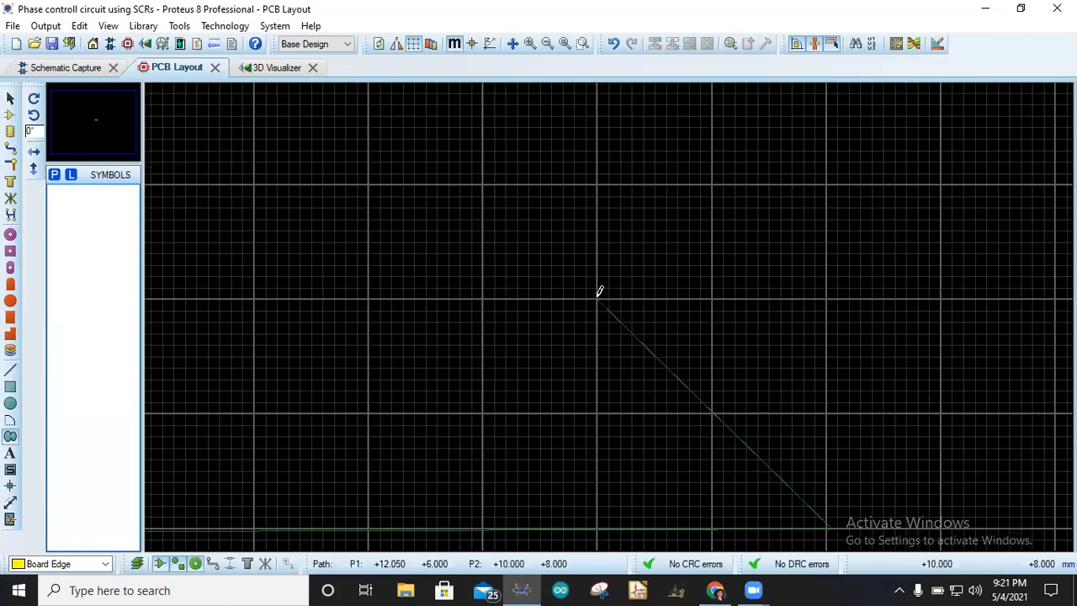
key("ctrl")
key("ctrl")
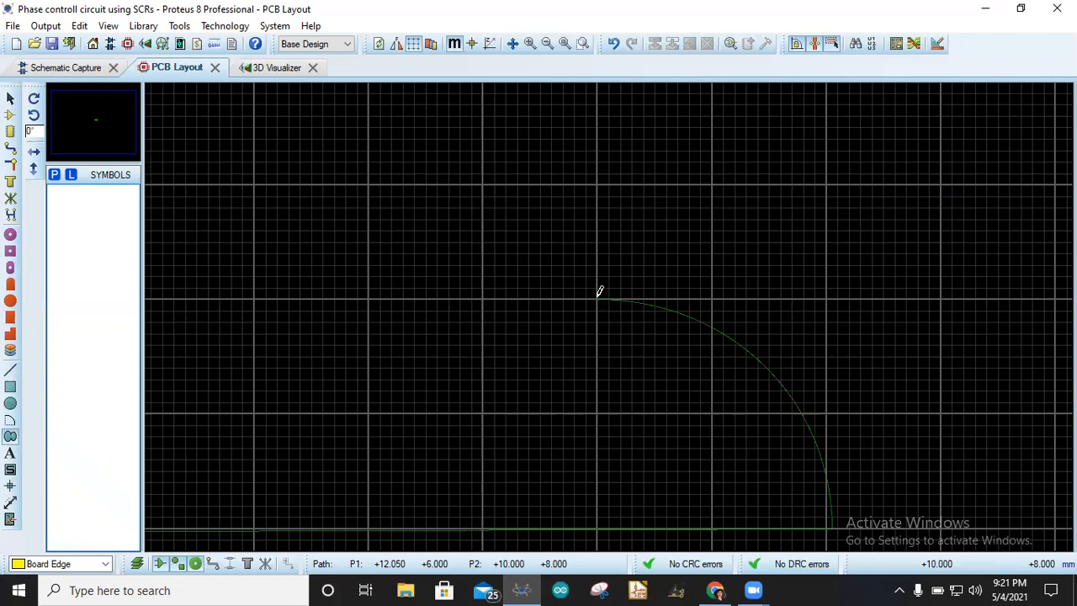
left_click(590, 292)
- Draw the top edge left to about (-0.95, 8) and a slanted edge back to the start, closing the path
scroll(575, 311, "down", 2)
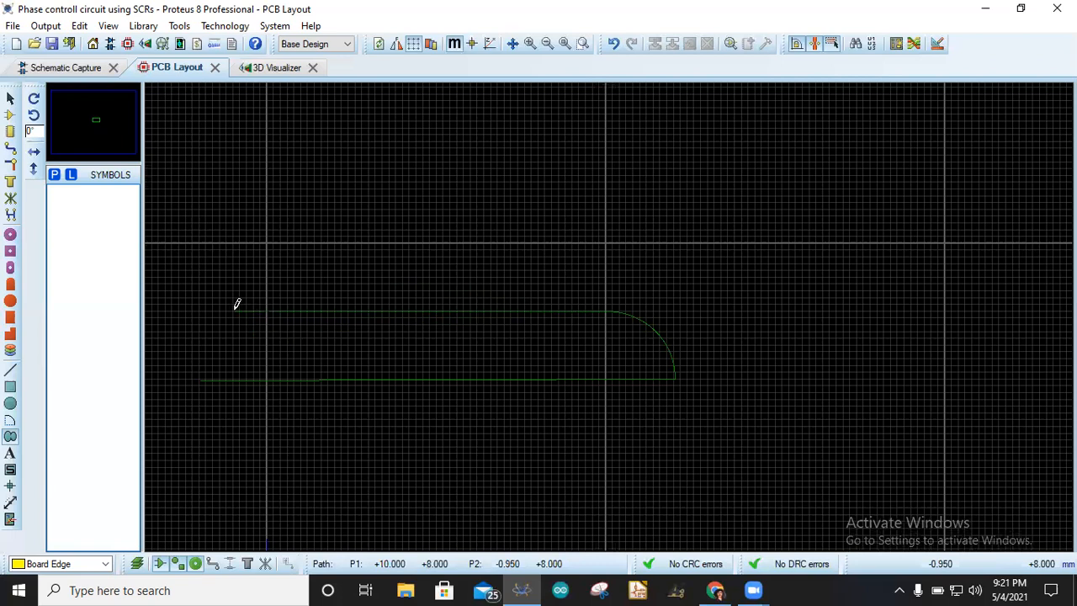
left_click(235, 311)
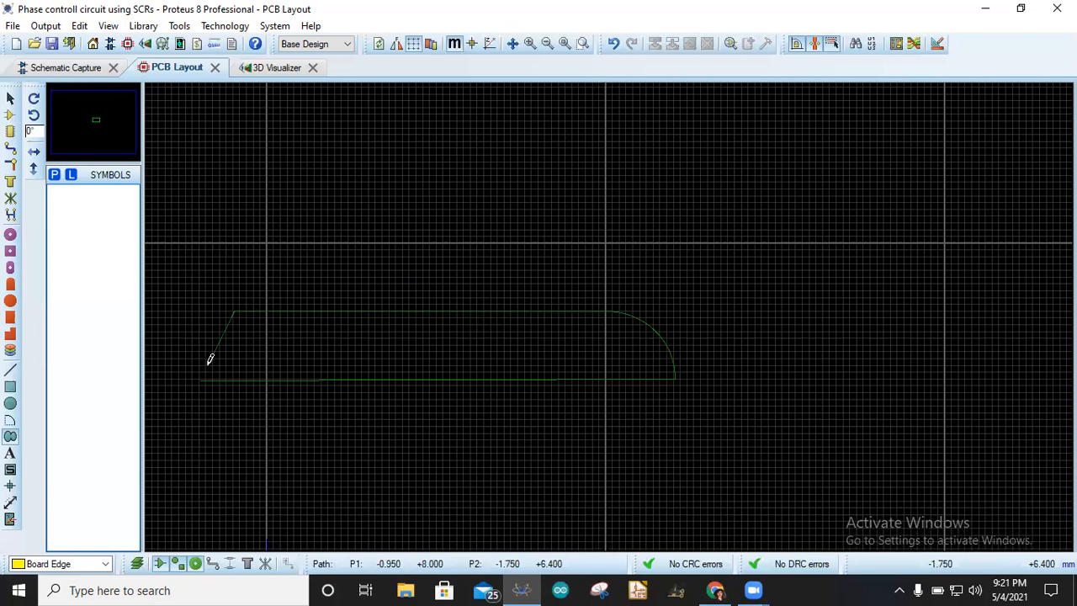
left_click(201, 379)
scroll(610, 314, "down", 2)
scroll(610, 314, "up", 6)
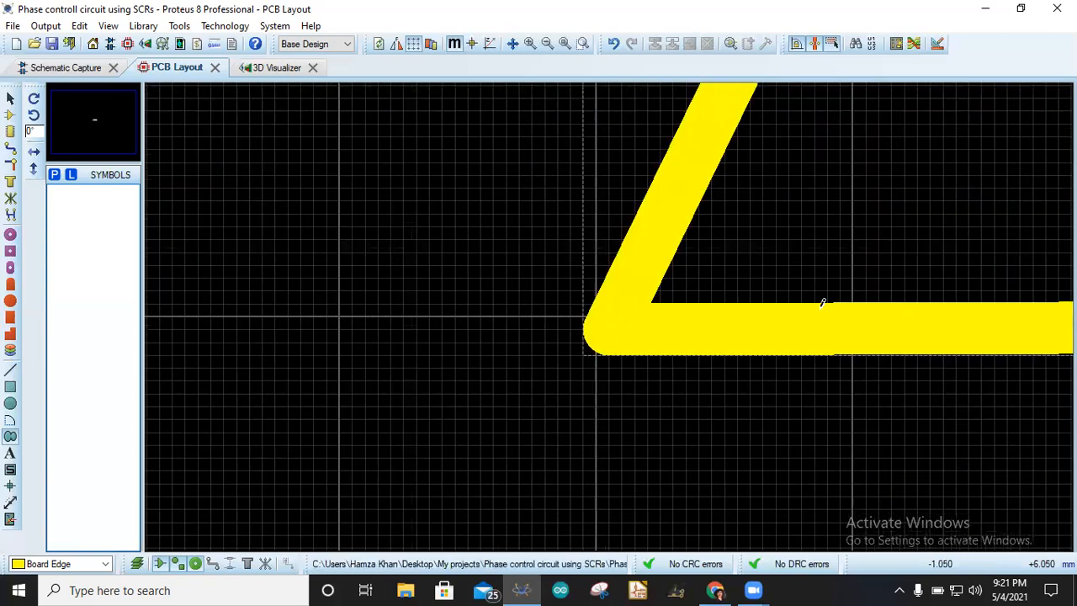
scroll(620, 308, "down", 2)
scroll(679, 305, "down", 2)
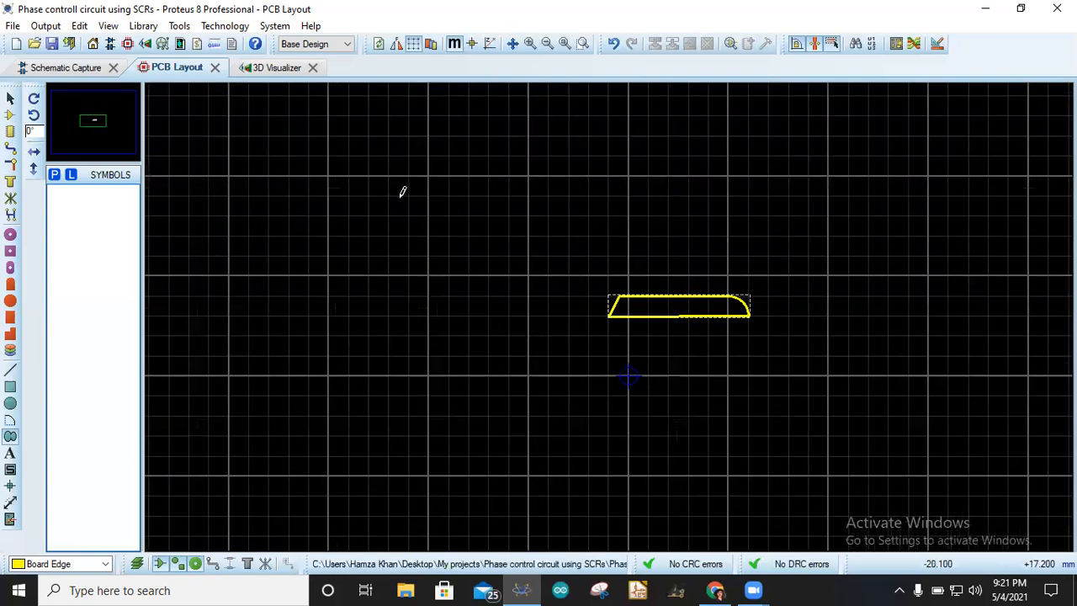
- Preview the closed board shape in the 3D Visualizer, then switch back to the PCB Layout
left_click(278, 68)
left_click_drag(538, 317, 539, 274)
right_click(538, 317)
left_click(174, 69)
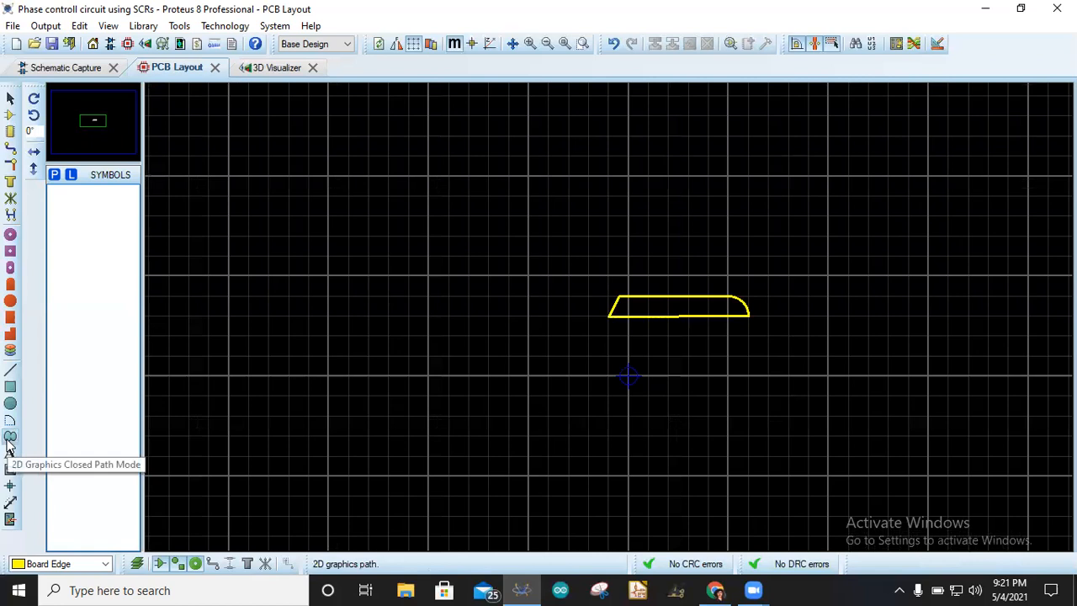
- Place a 2D graphics text label with the designer's name inside the board outline, setting its width to 0.05in
left_click(10, 440)
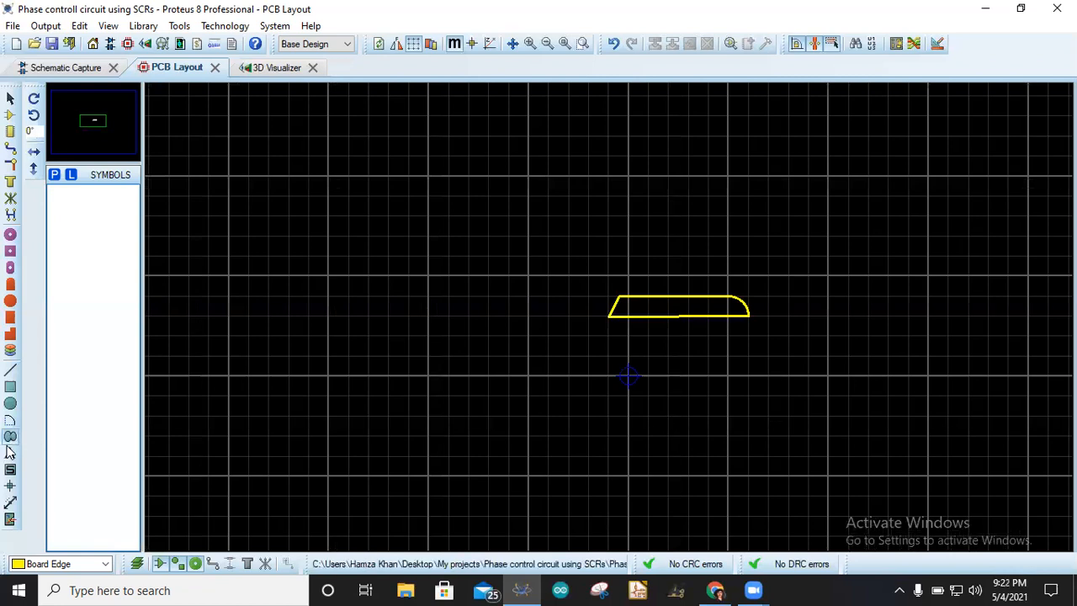
left_click(10, 455)
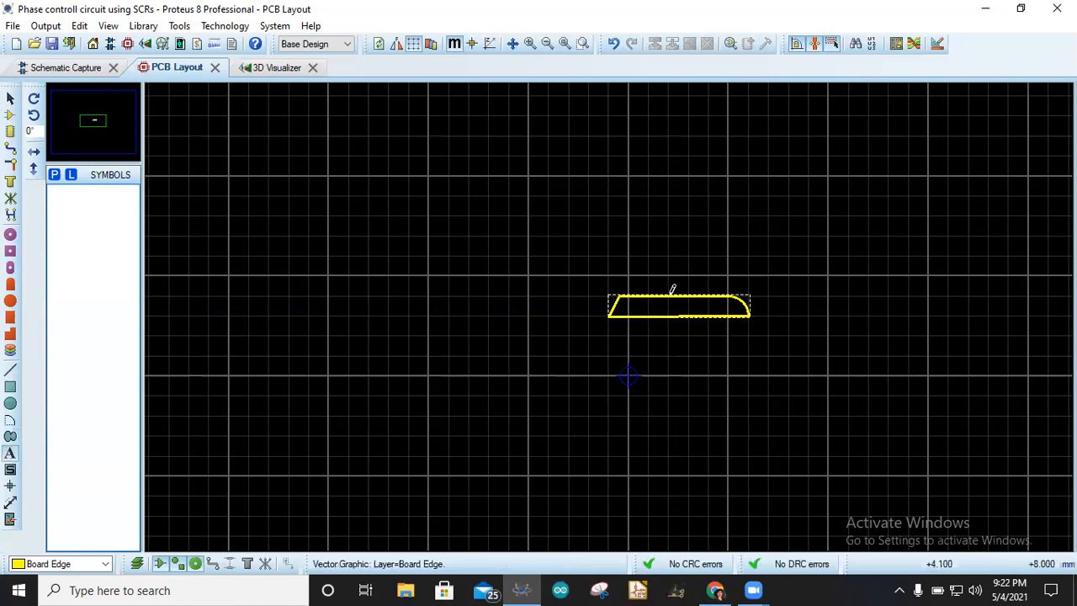
scroll(610, 312, "down", 2)
scroll(610, 312, "up", 5)
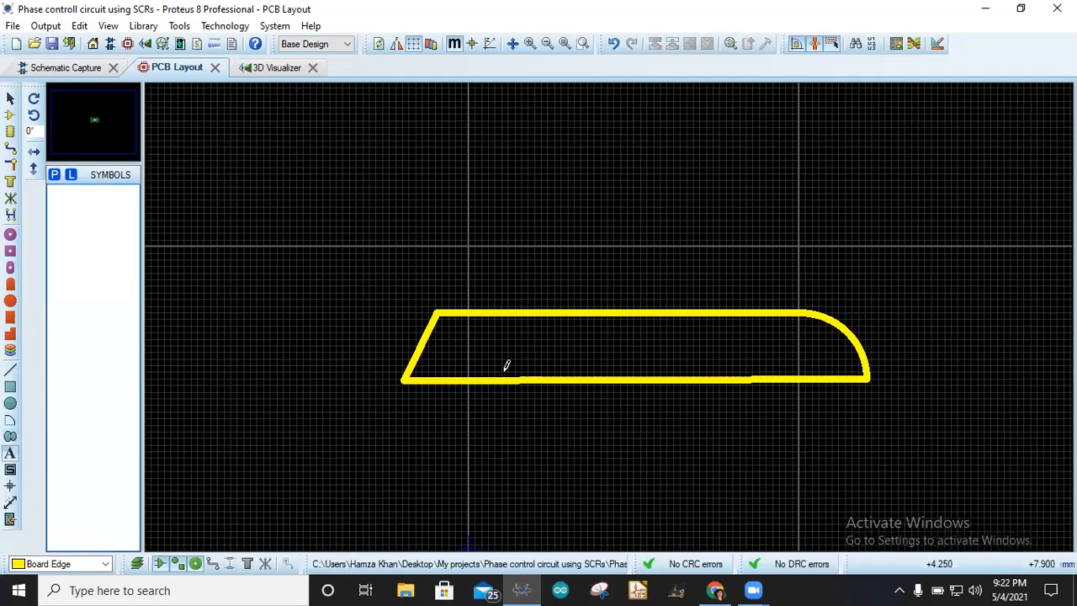
left_click(505, 339)
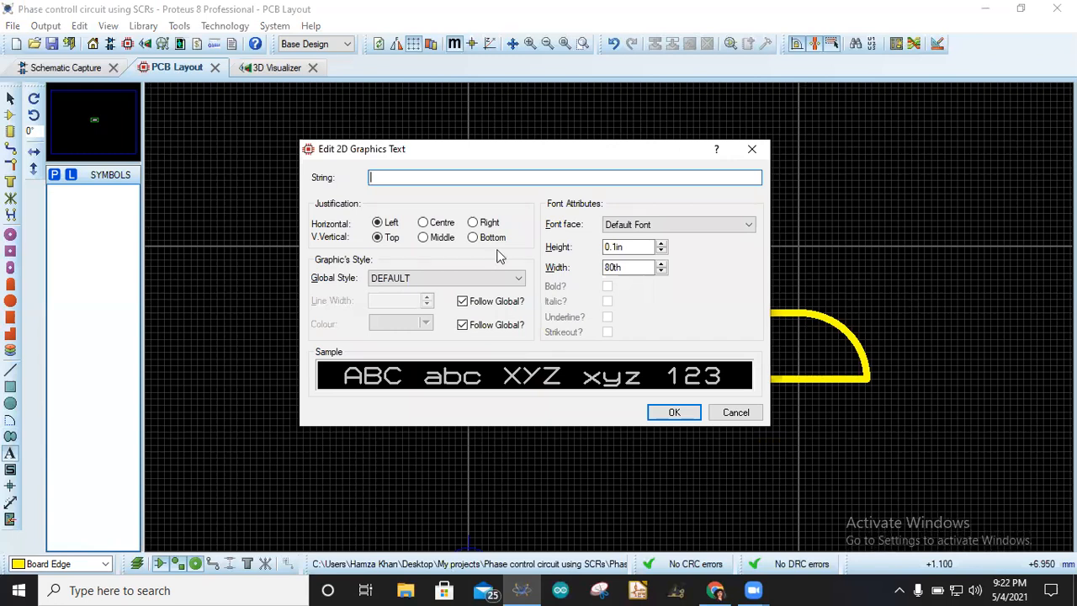
type("Hamza Khan")
left_click_drag(645, 247, 578, 247)
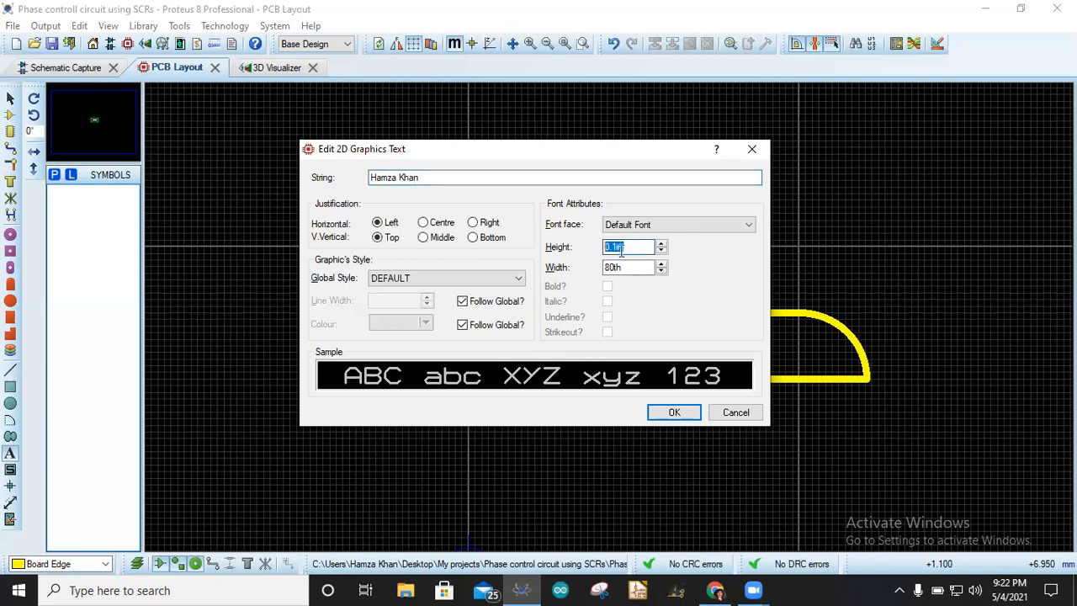
left_click(626, 247)
left_click_drag(627, 246, 568, 268)
left_click(626, 268)
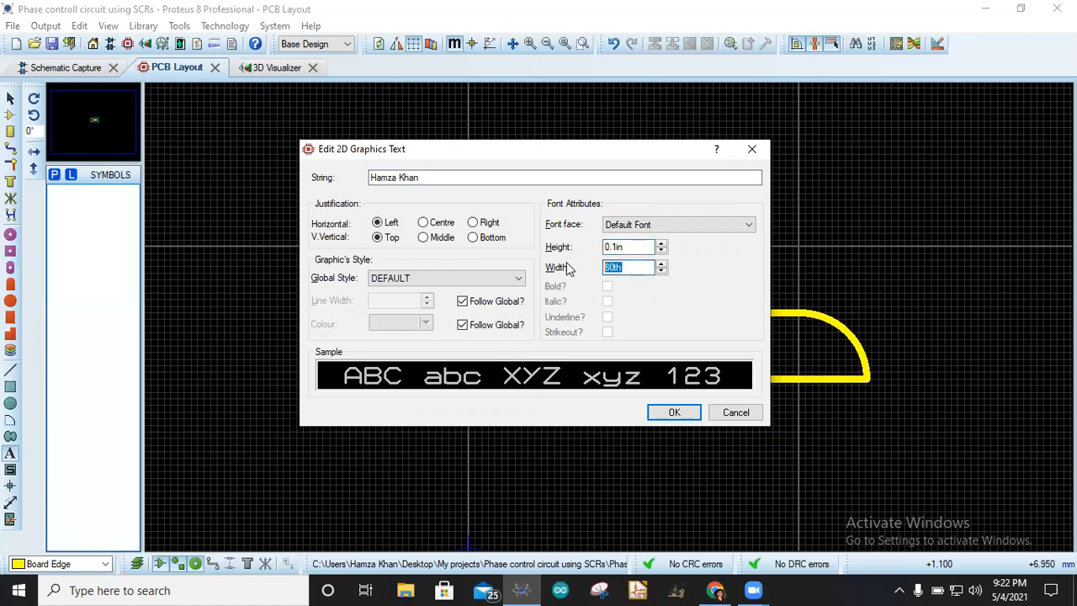
type("0.05in")
key("Return")
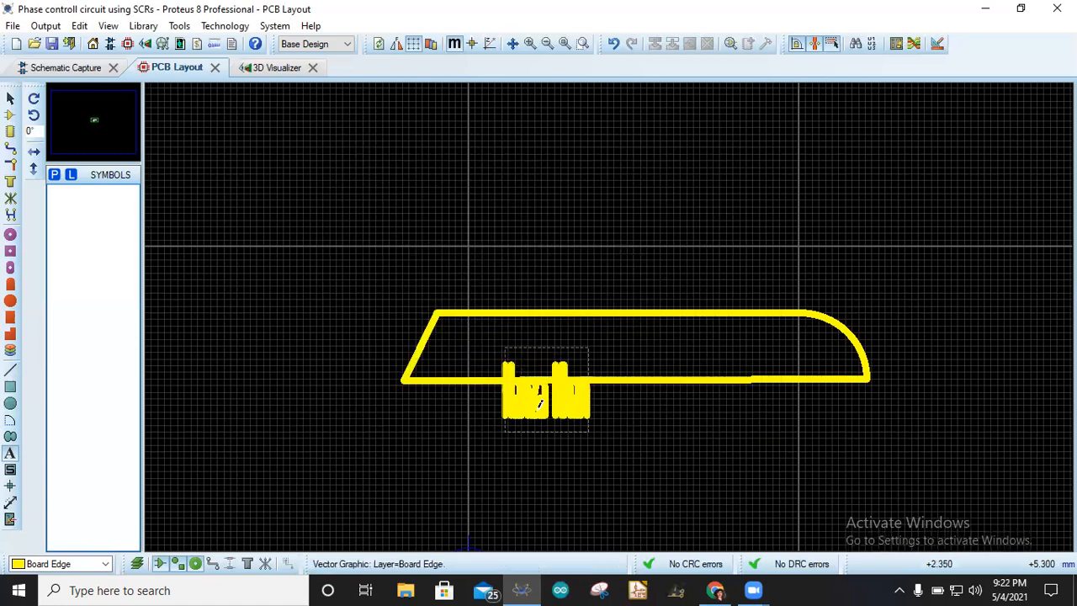
- Edit the text label's properties and set its width to 100th
right_click(545, 392)
left_click(673, 185)
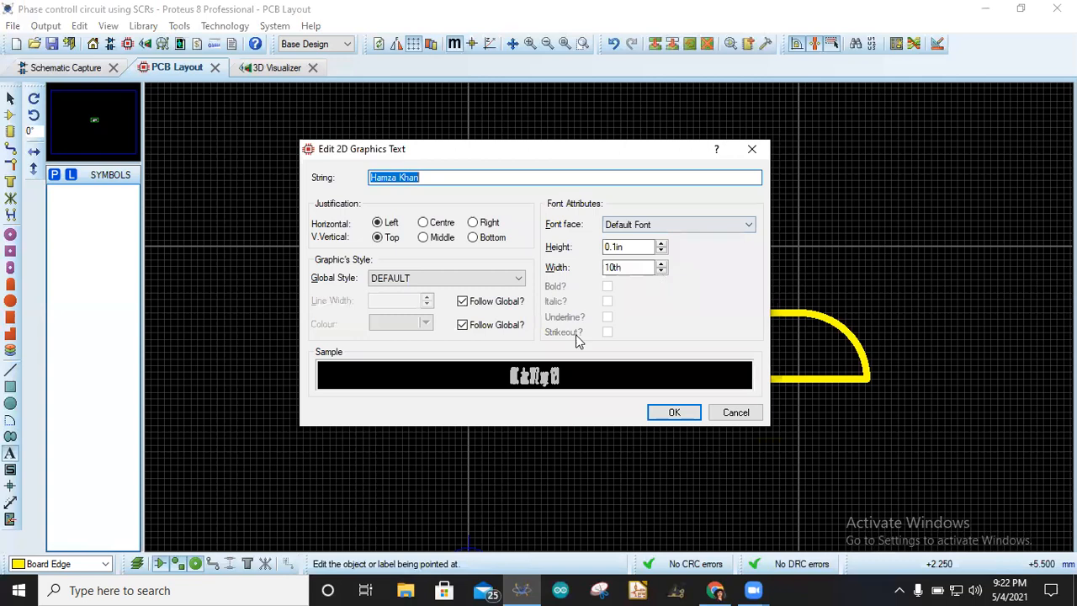
left_click(619, 267)
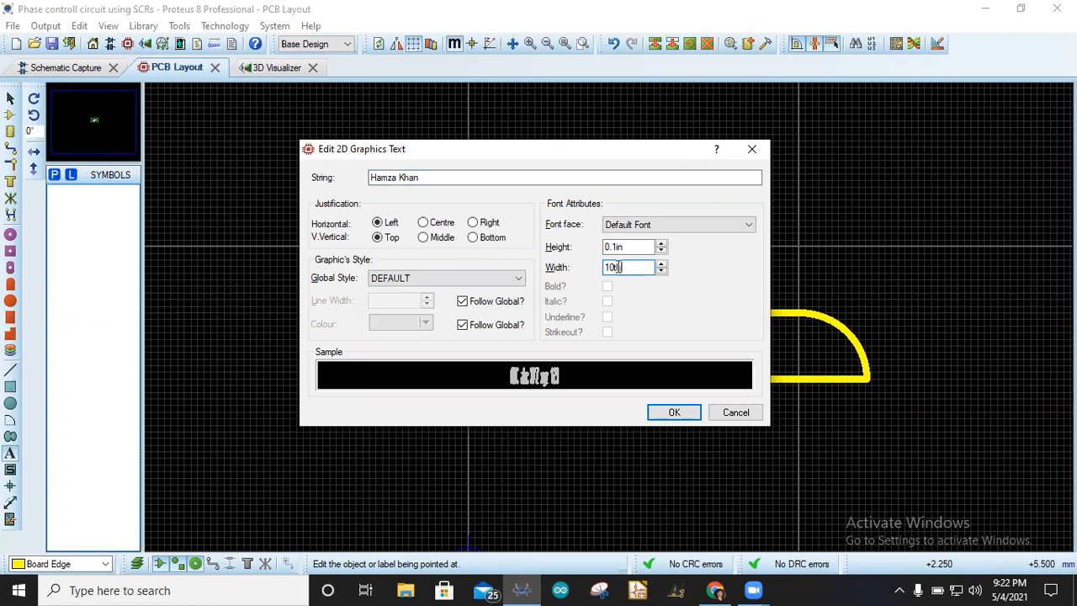
left_click_drag(615, 268, 604, 269)
type("100th")
key("Return")
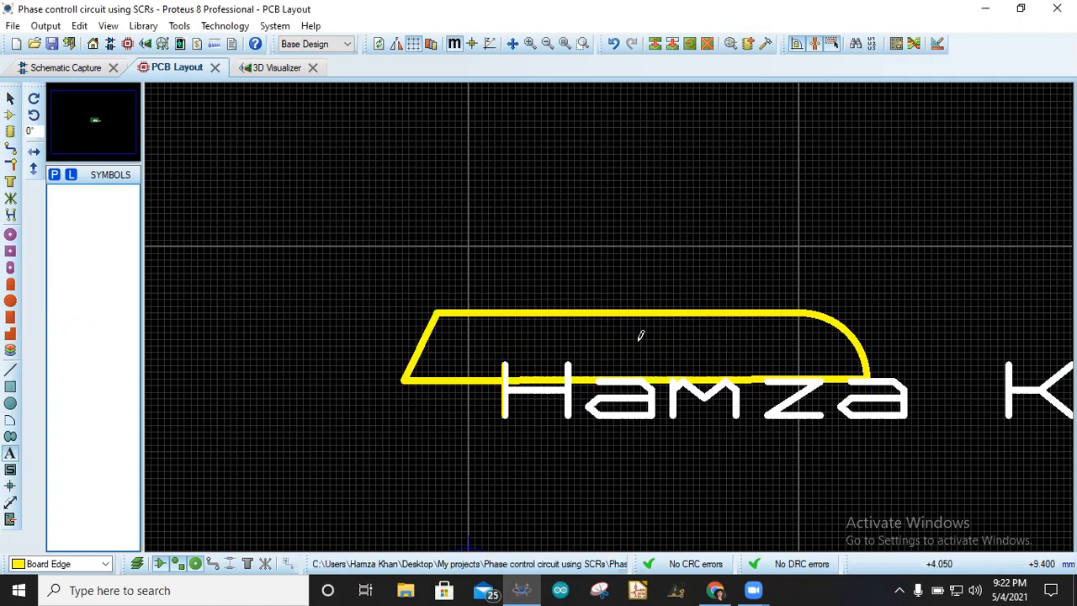
right_click(643, 404)
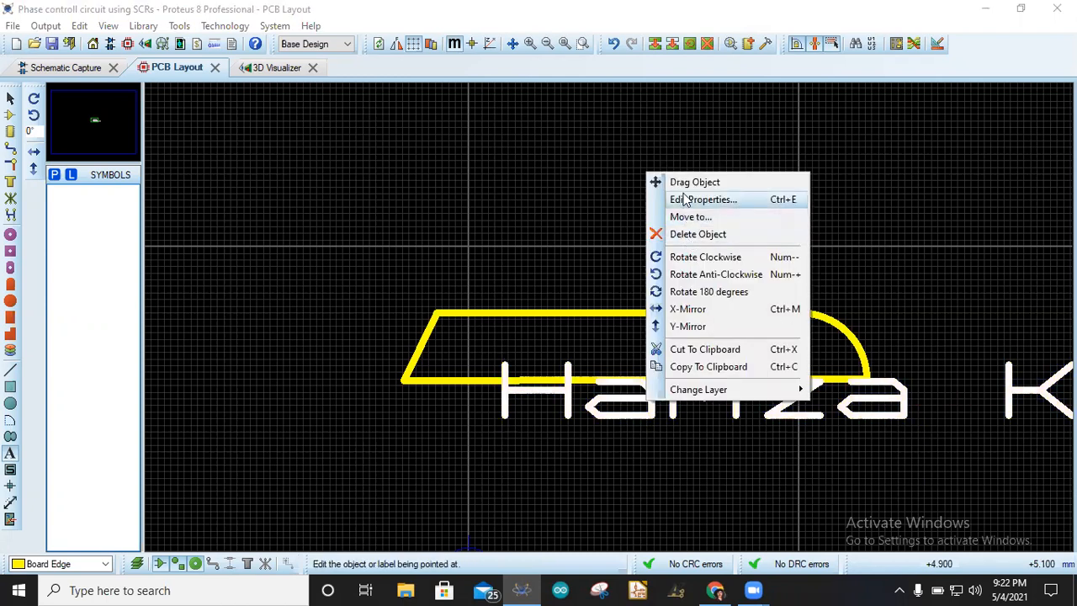
left_click(681, 199)
left_click(615, 267)
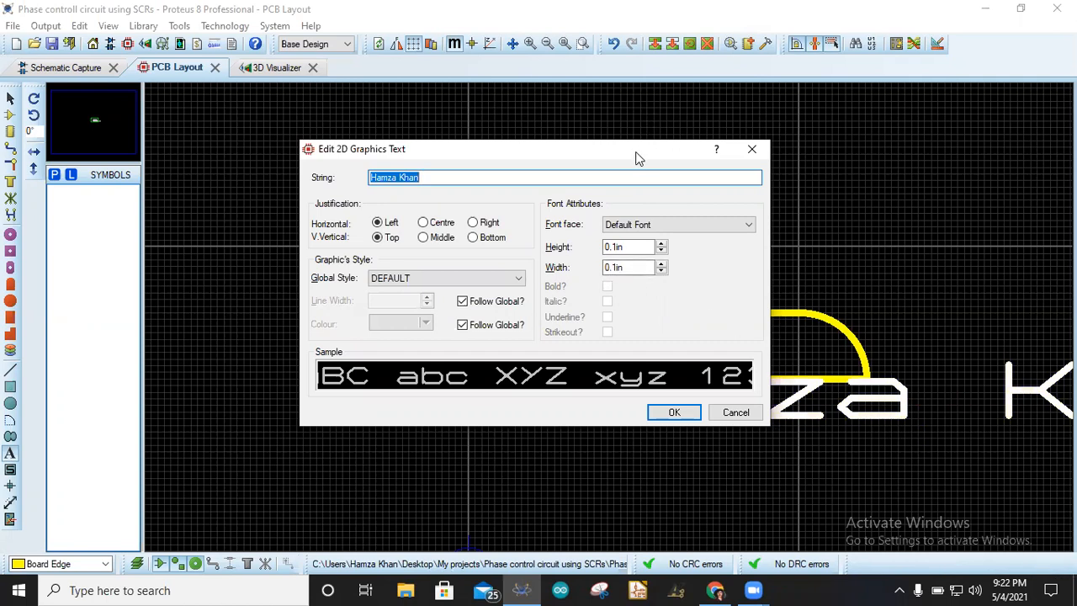
left_click_drag(634, 154, 511, 183)
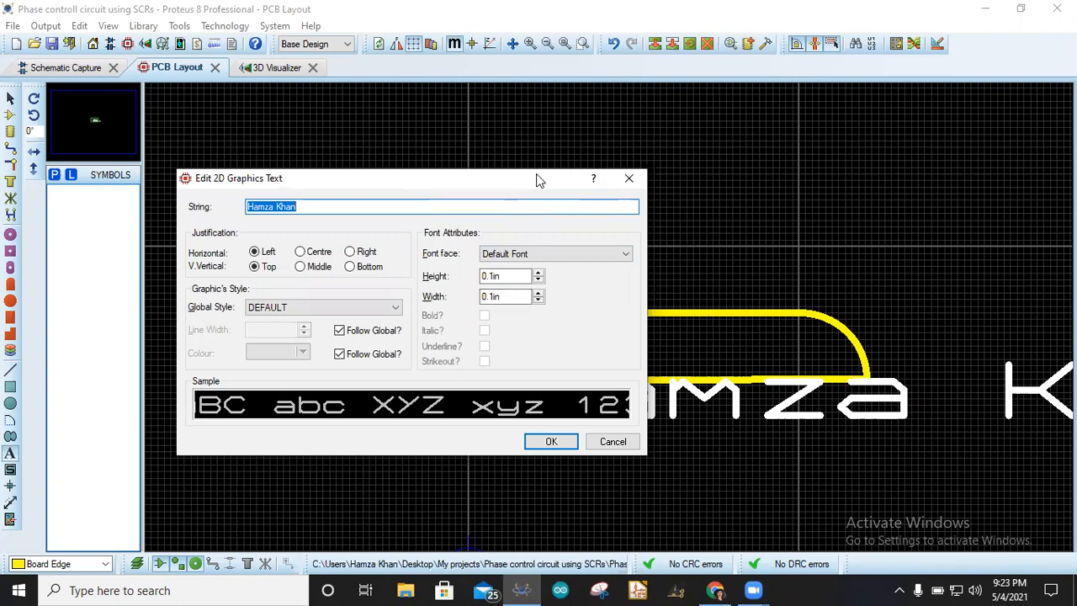
left_click_drag(538, 176, 758, 80)
left_click(783, 158)
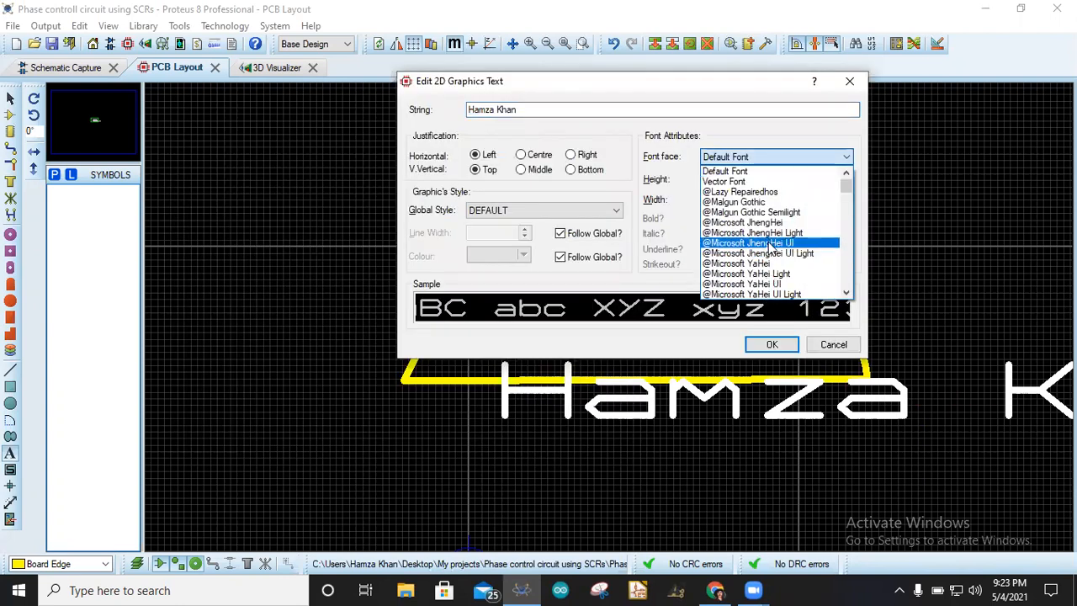
left_click(764, 234)
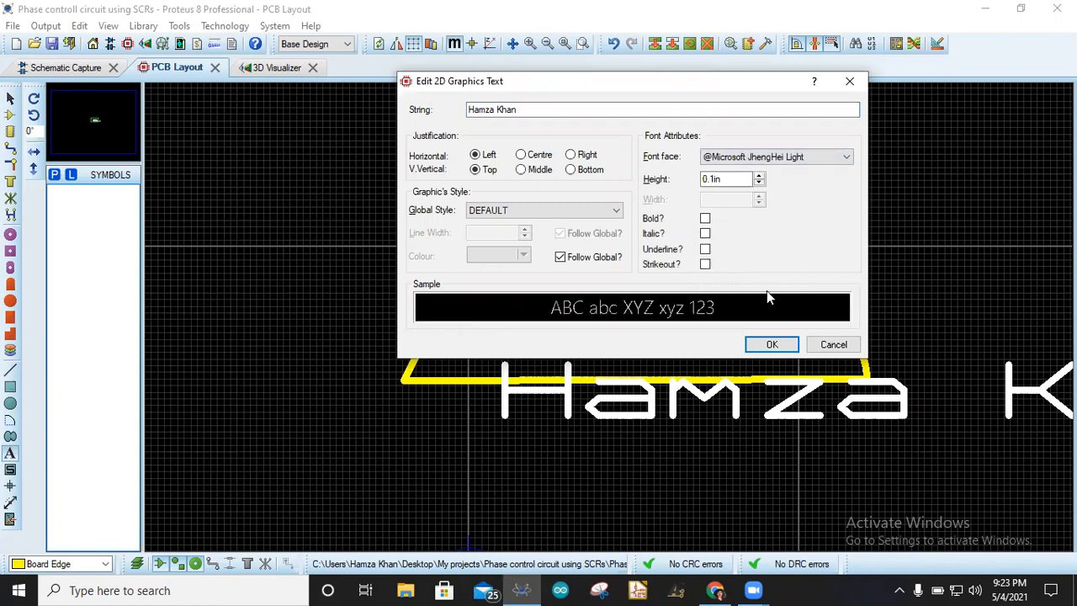
left_click(761, 348)
- Set the text label's global graphic style to SOLID
right_click(682, 392)
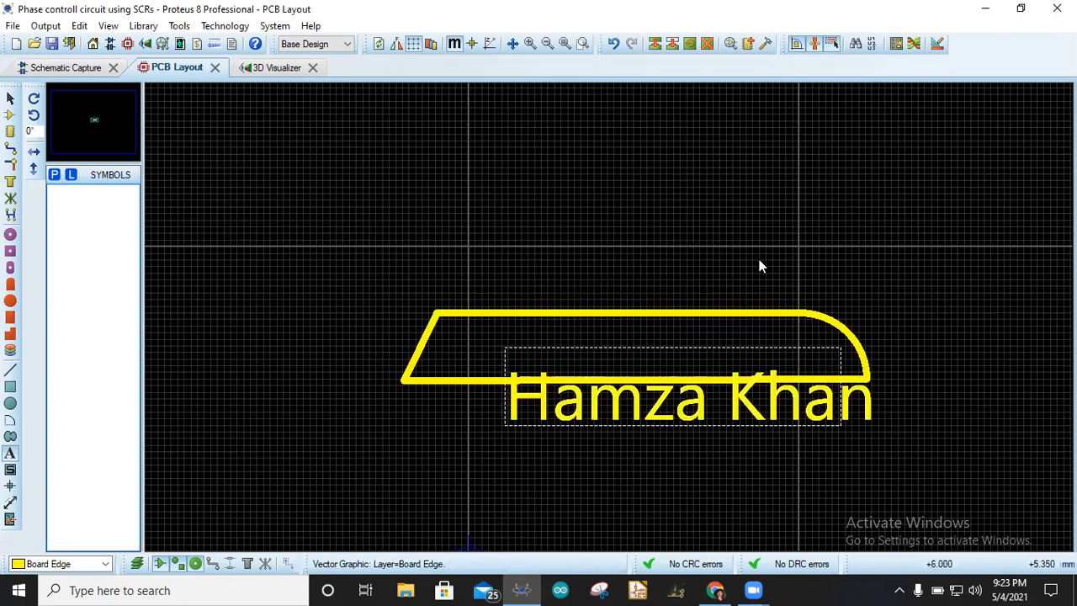
left_click(735, 193)
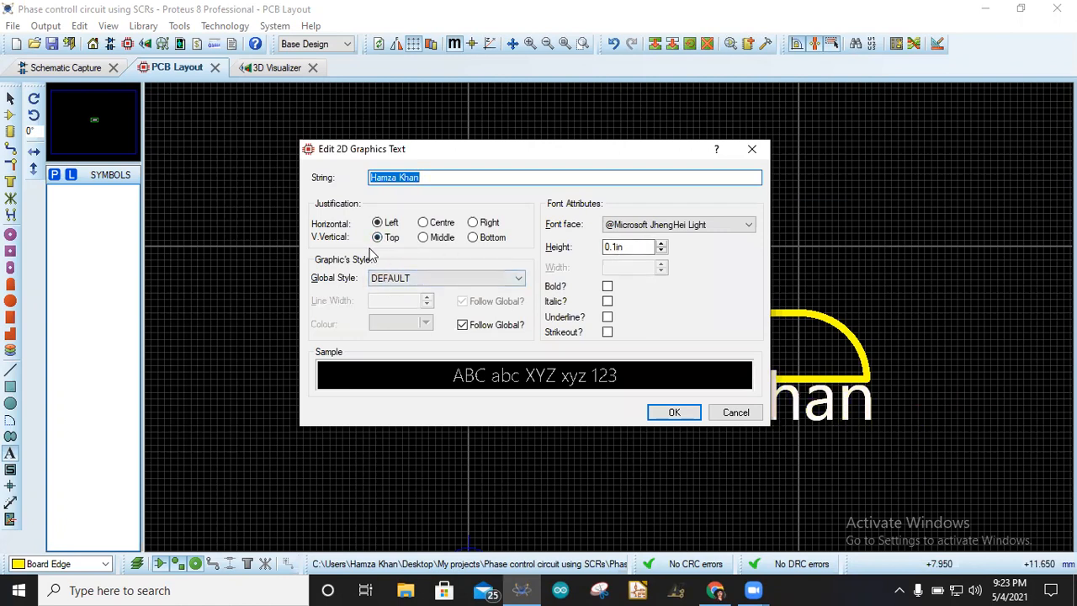
left_click(484, 279)
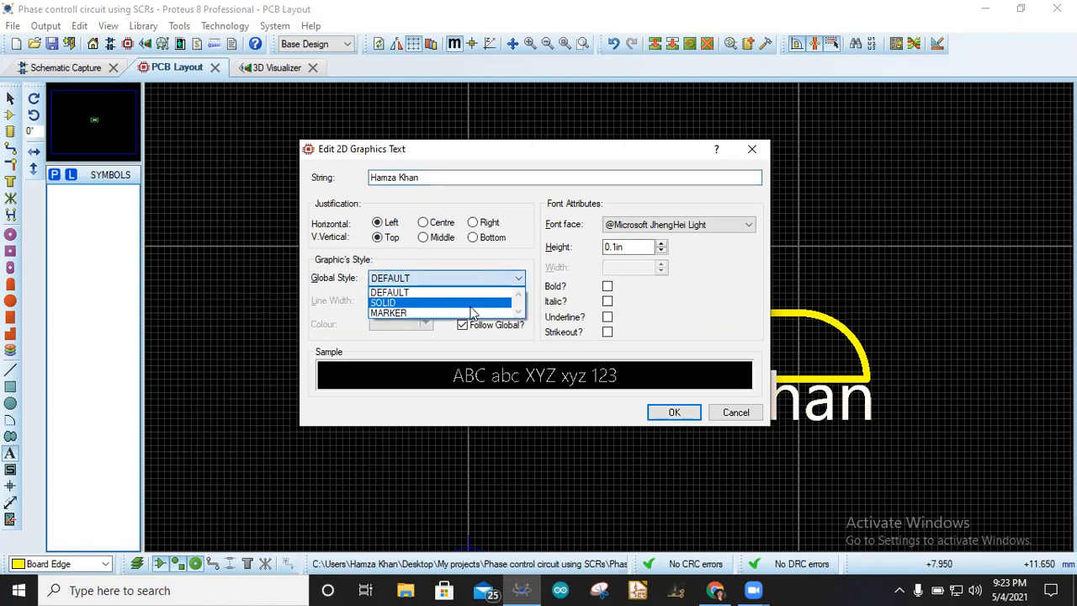
left_click(393, 303)
left_click(427, 279)
left_click(416, 310)
left_click(428, 279)
left_click(424, 305)
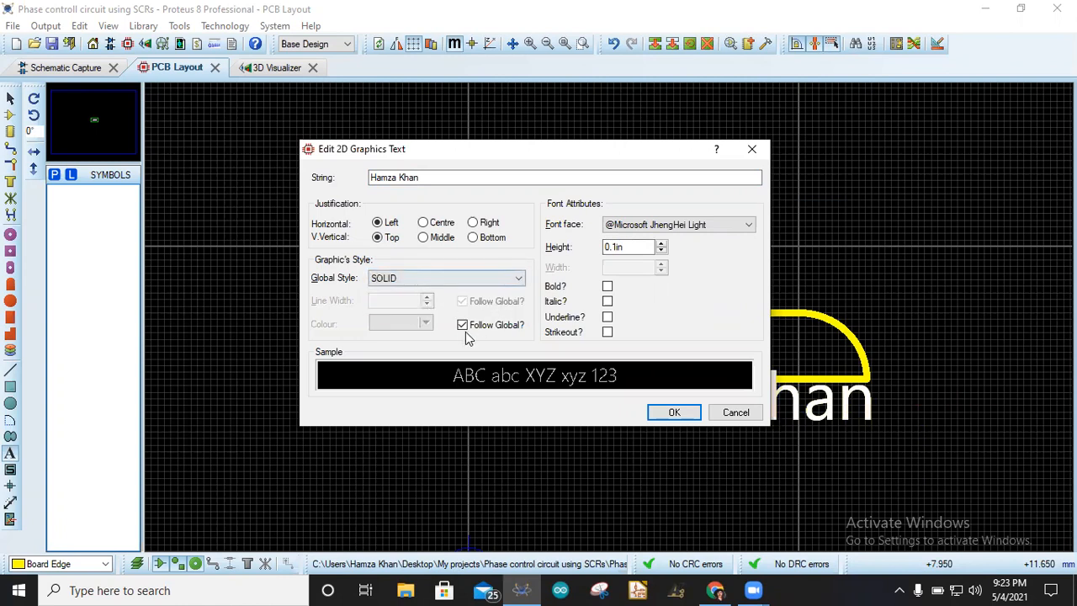
left_click(462, 326)
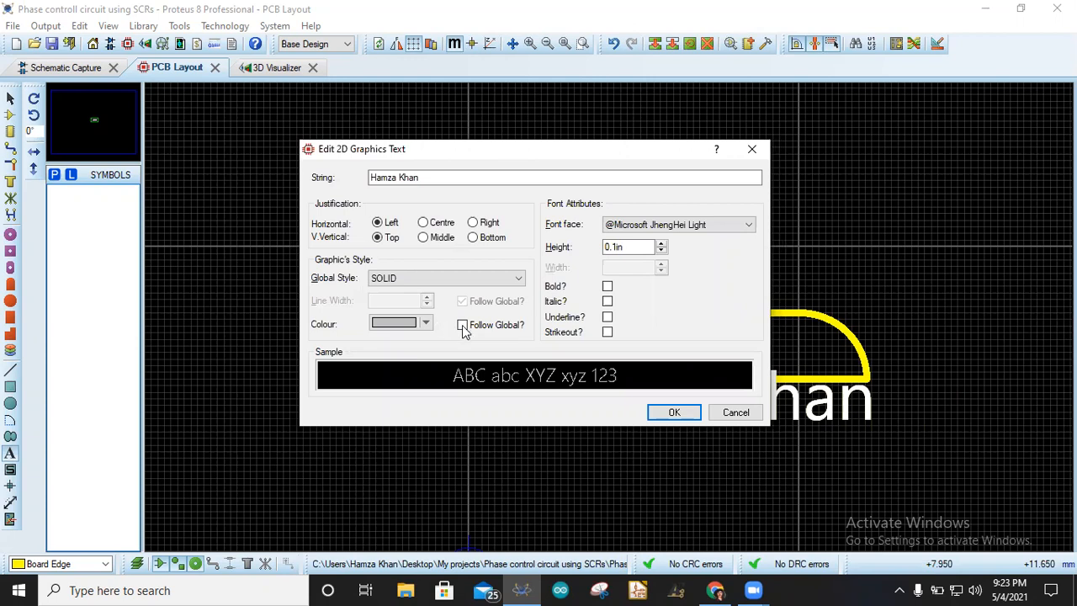
left_click(463, 325)
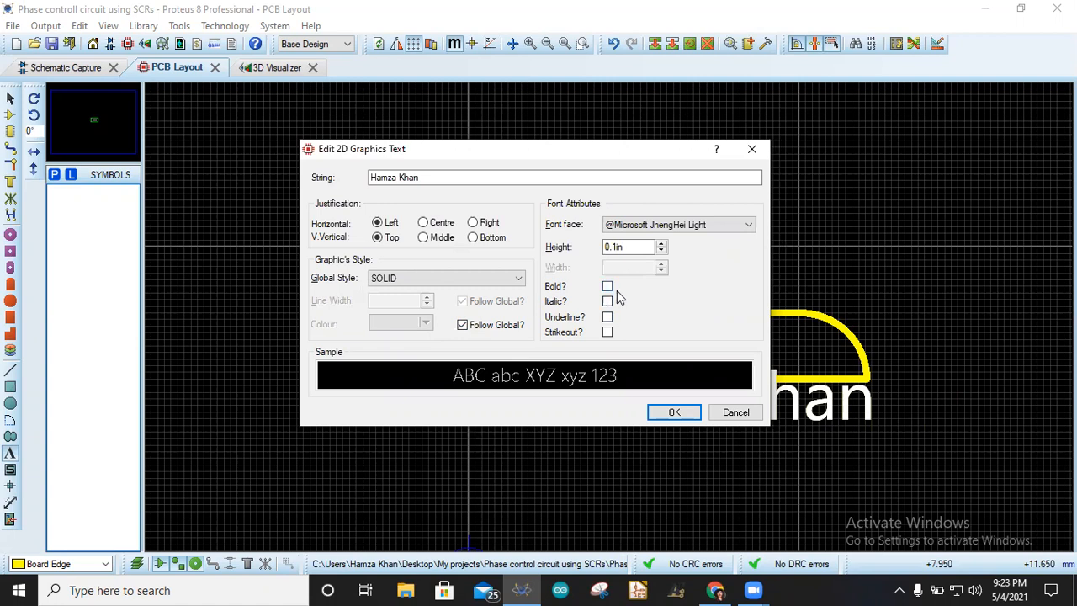
- Make the text label bold, italic and underlined, leaving strikeout off
left_click(607, 317)
left_click(607, 287)
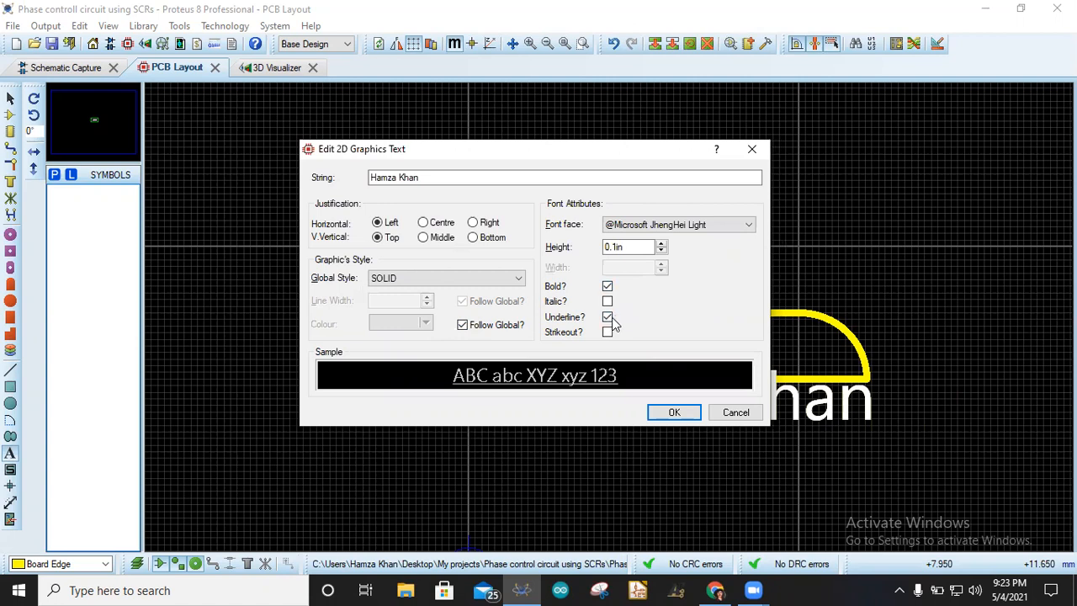
left_click(608, 302)
left_click(607, 334)
left_click(612, 338)
left_click(674, 413)
- Move the text label up so it sits inside the board outline
left_click_drag(805, 413, 741, 365)
double_click(738, 353)
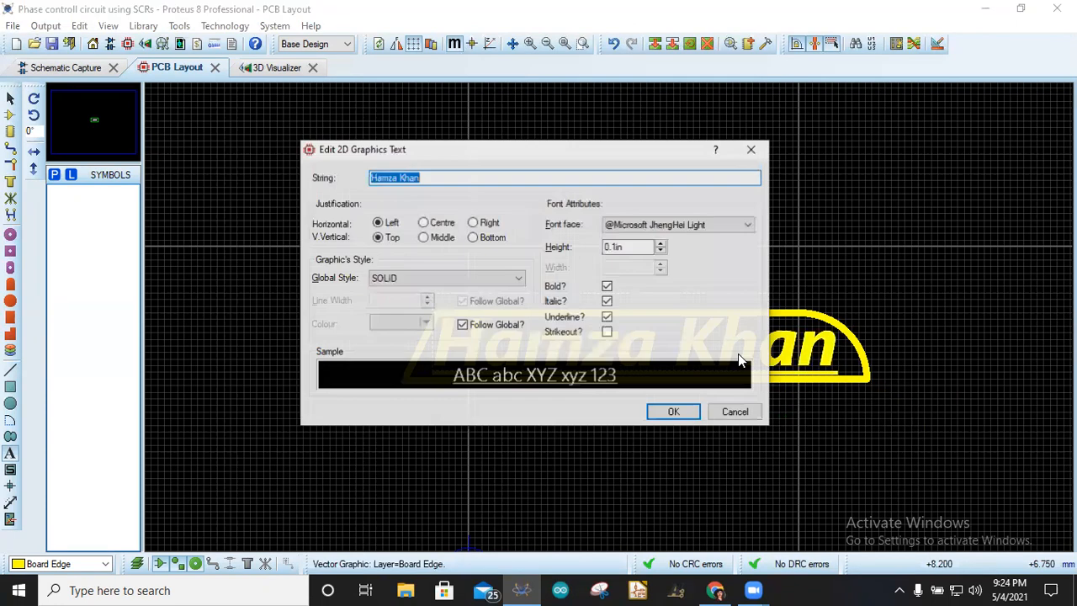
left_click(735, 412)
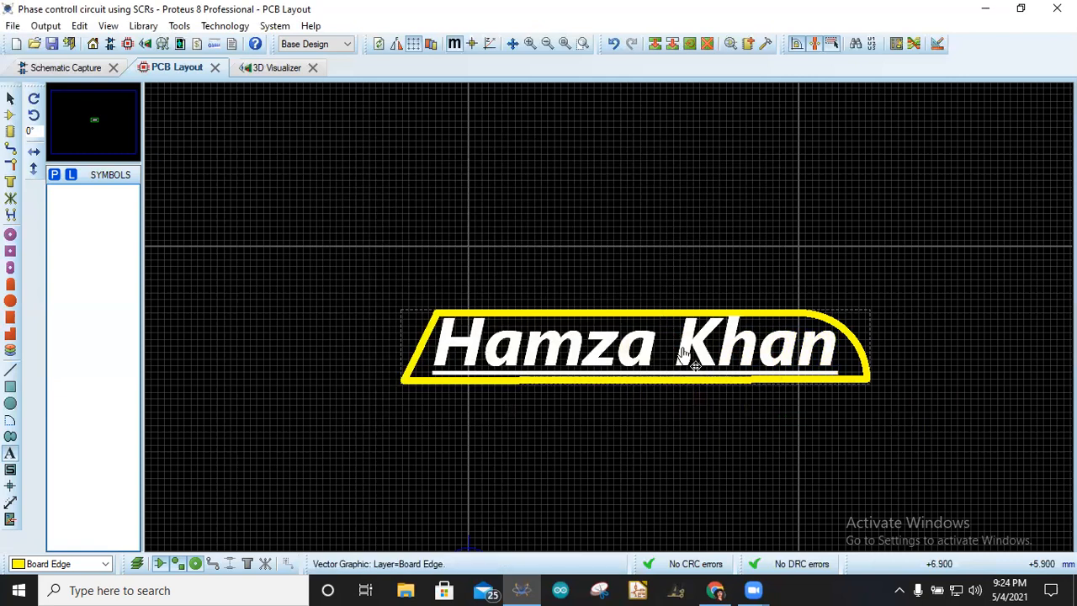
- Set the text label's height to 80th and reposition it inside the board outline
scroll(611, 307, "down", 1)
scroll(612, 310, "up", 1)
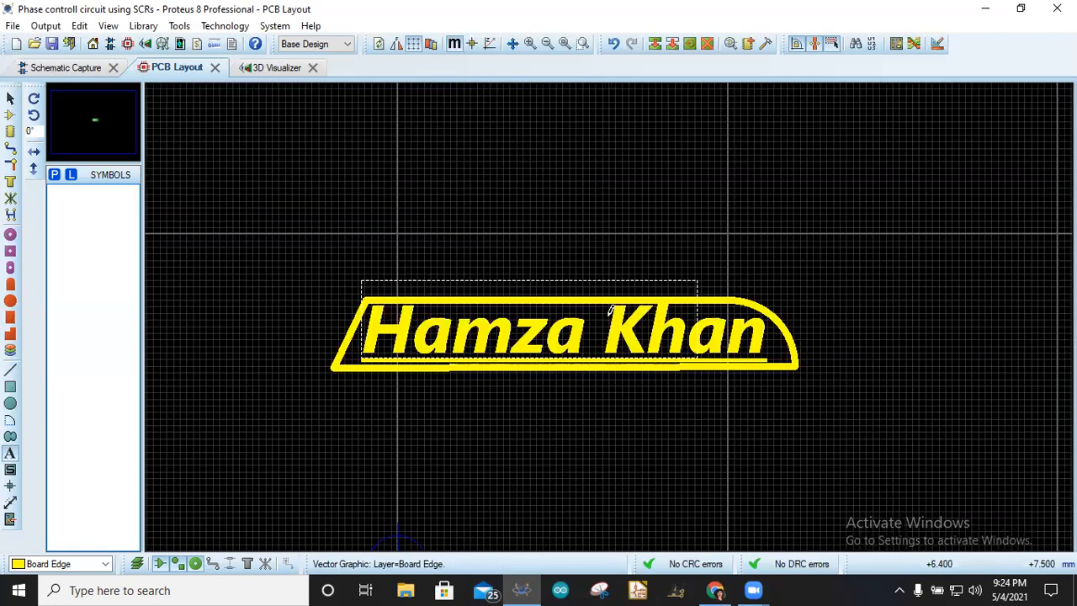
scroll(611, 309, "up", 1)
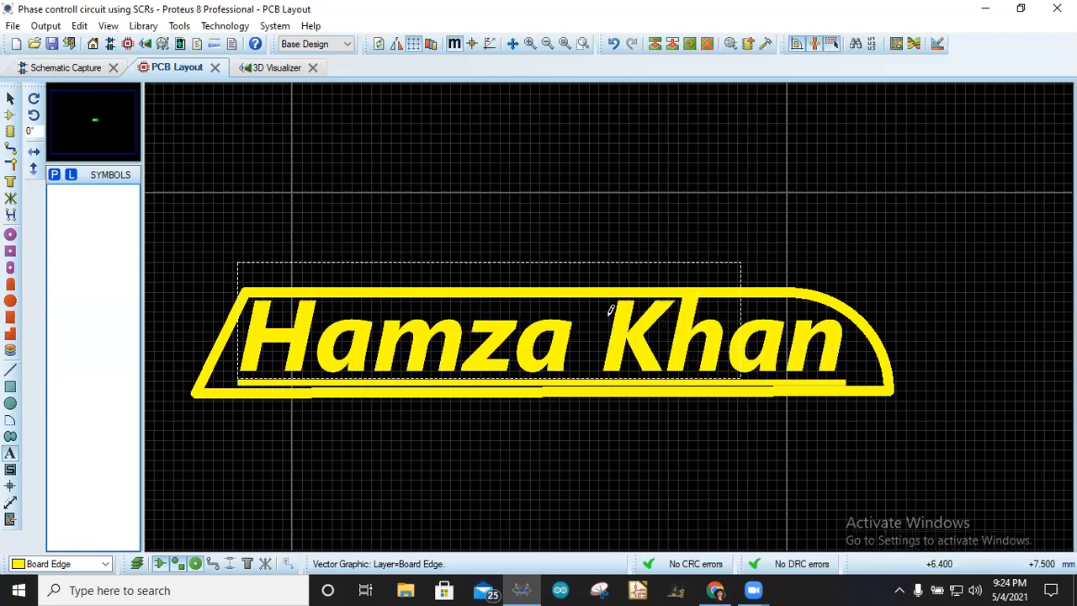
double_click(566, 363)
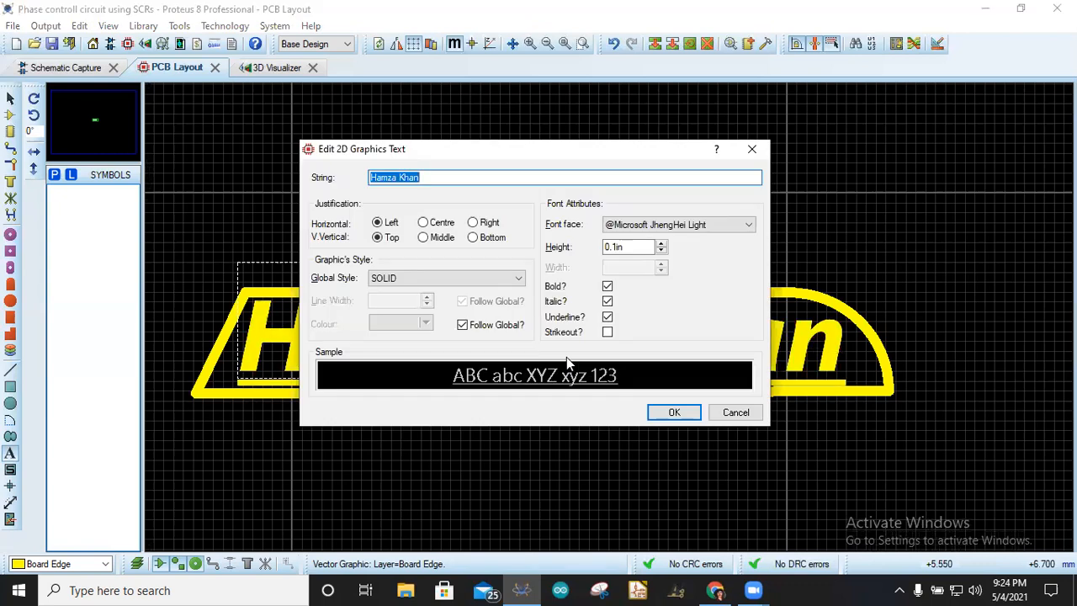
double_click(617, 246)
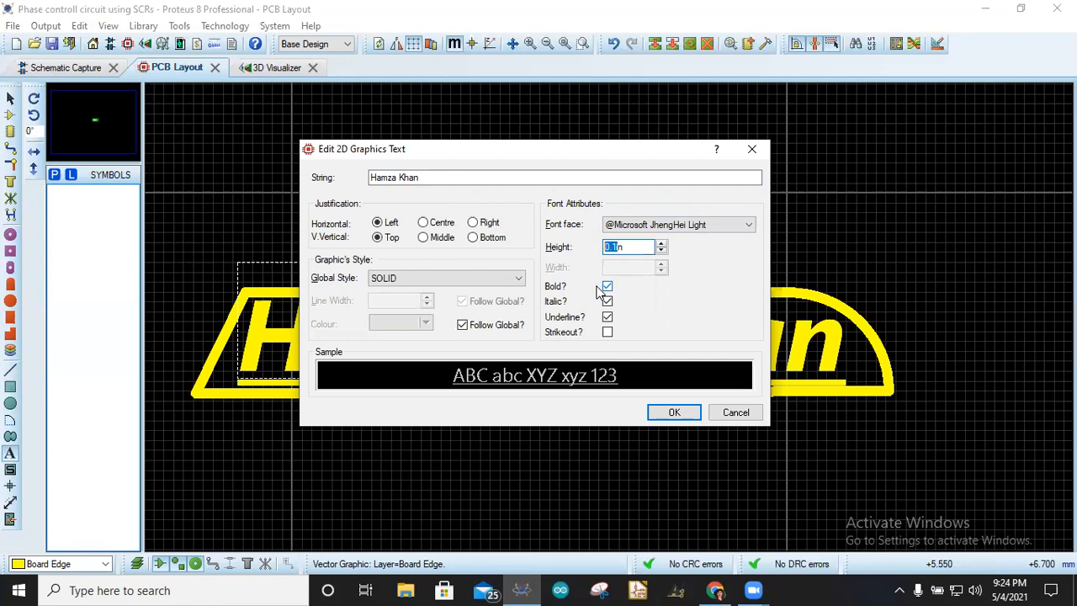
type("1000")
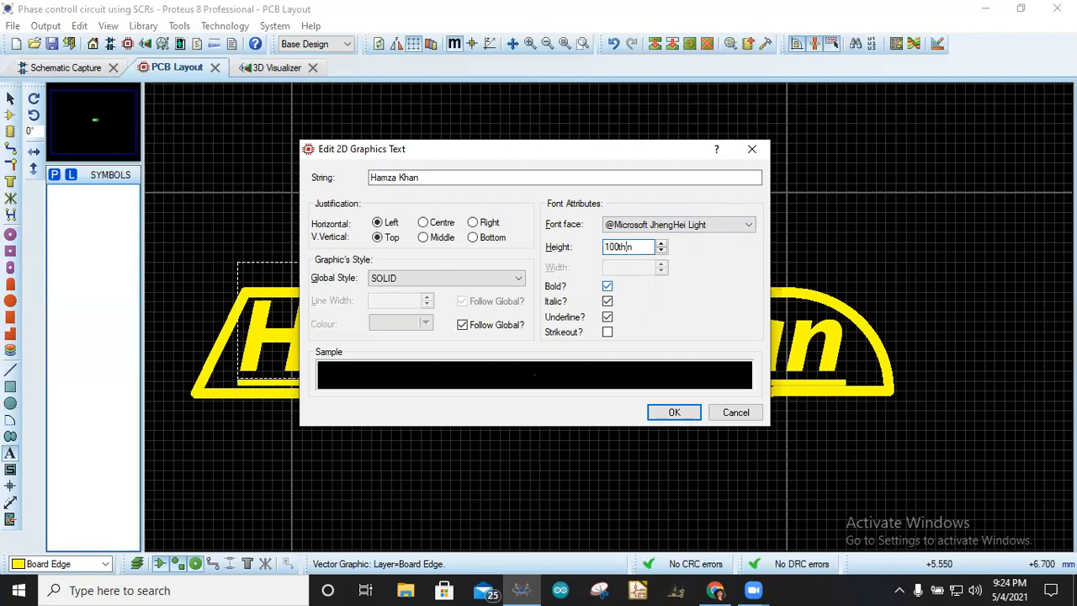
key("BackSpace")
type("th")
key("Return")
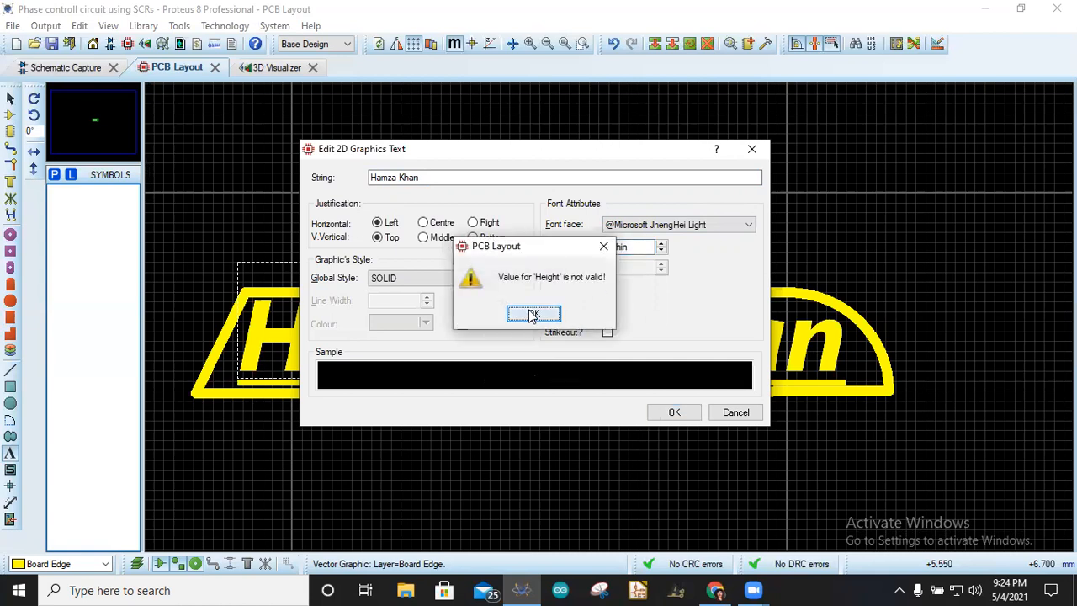
left_click(533, 315)
left_click(645, 246)
left_click_drag(637, 246, 591, 250)
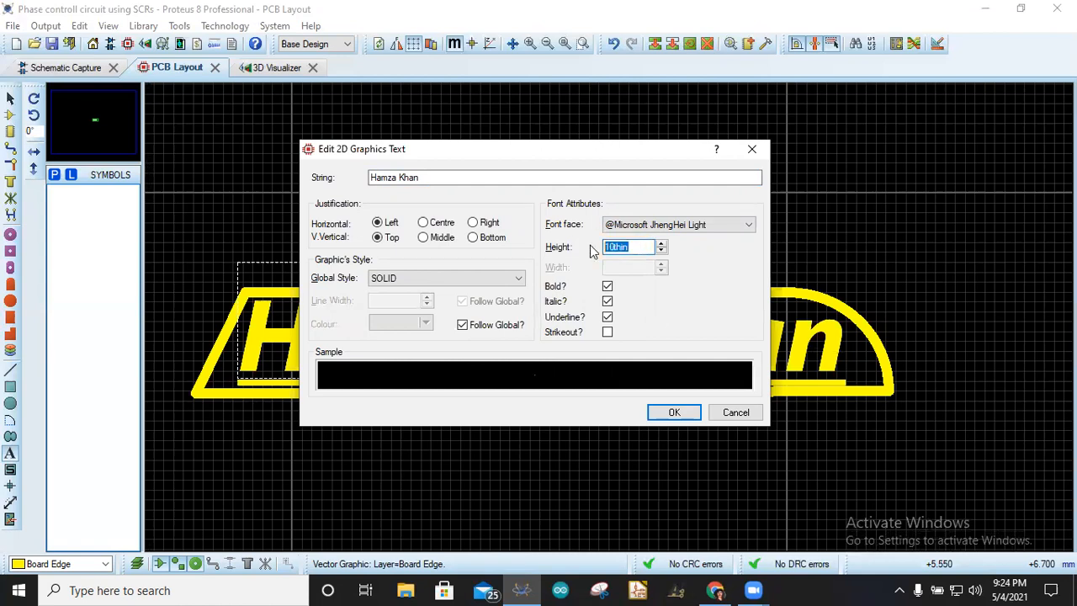
key("BackSpace")
type("80th")
key("Return")
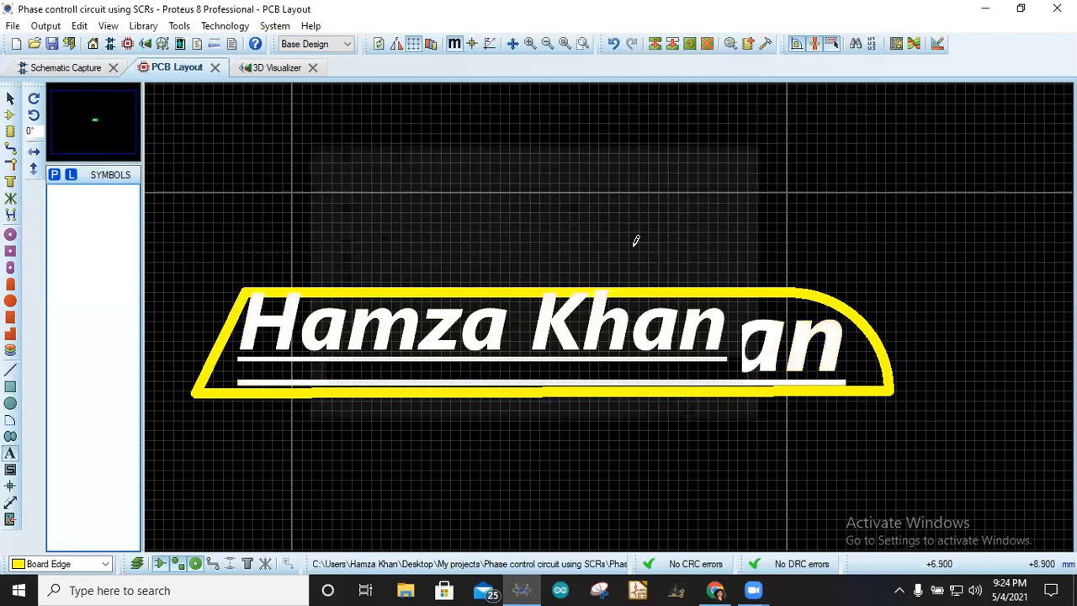
left_click_drag(579, 334, 600, 350)
left_click(685, 195)
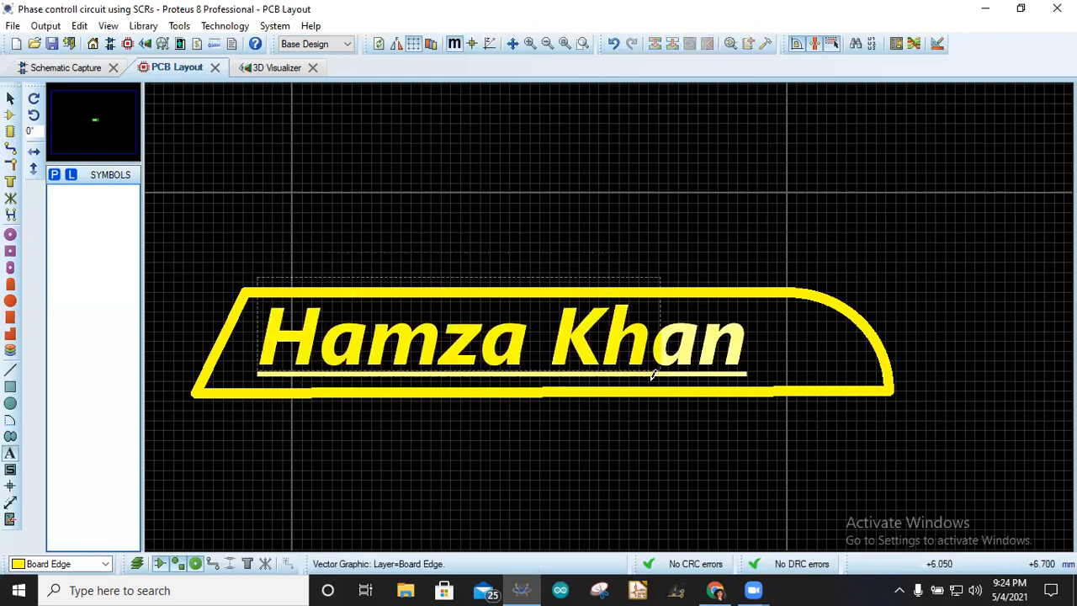
- Preview the labelled board in the 3D Visualizer, then return to the PCB Layout
left_click(262, 69)
left_click_drag(539, 317, 539, 371)
right_click(211, 115)
left_click(173, 68)
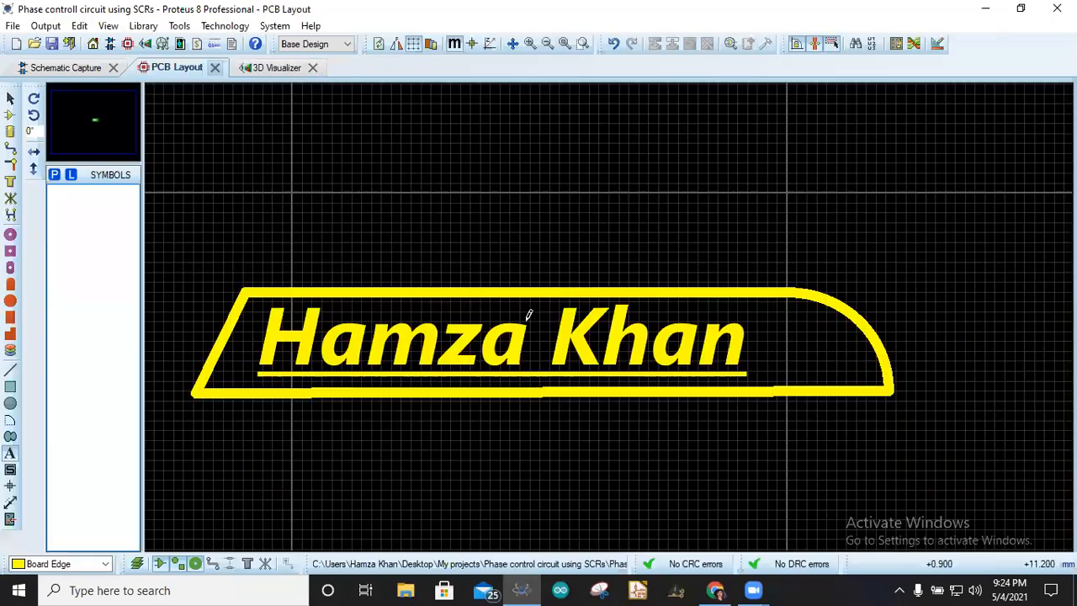
right_click(478, 339)
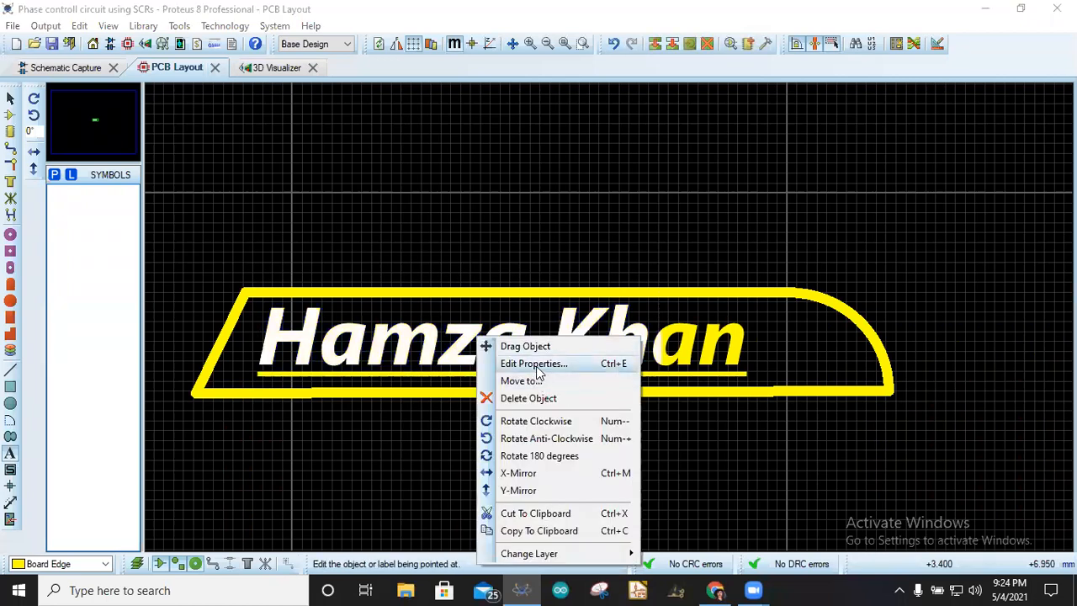
left_click(536, 366)
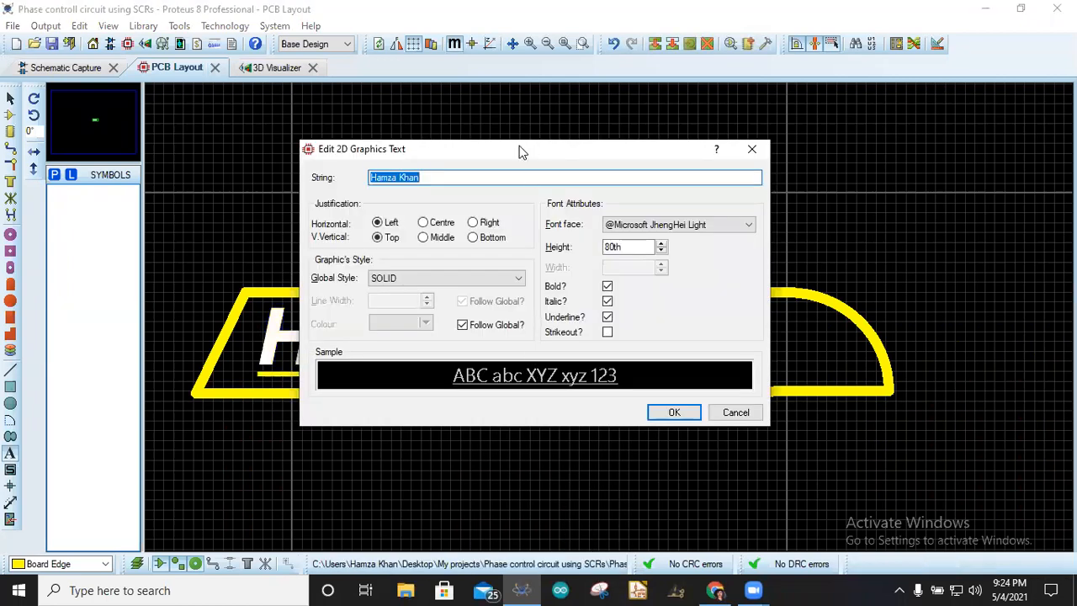
left_click_drag(519, 152, 758, 110)
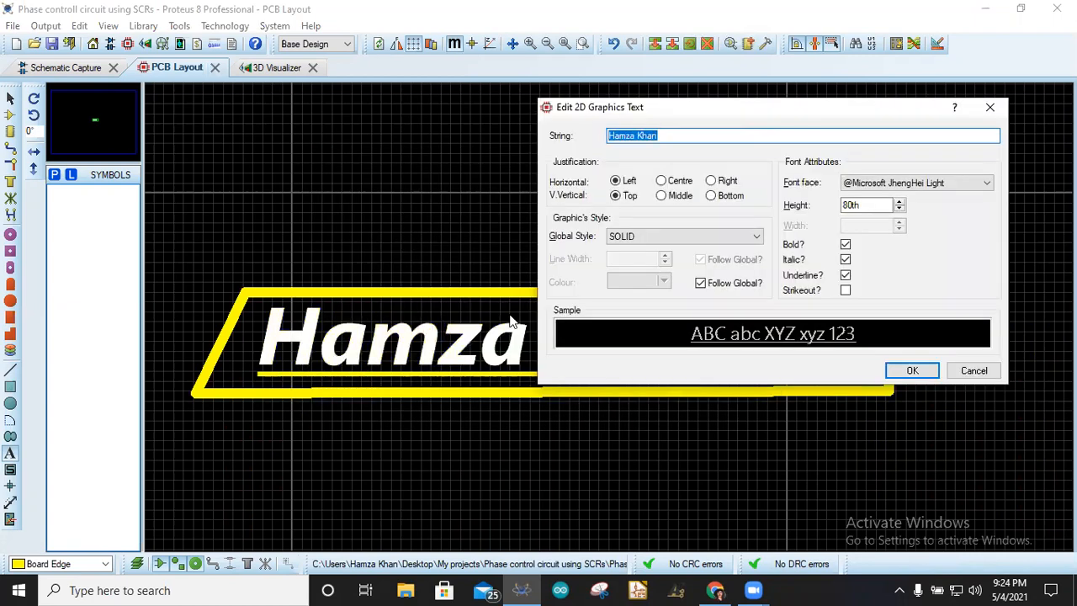
left_click(990, 374)
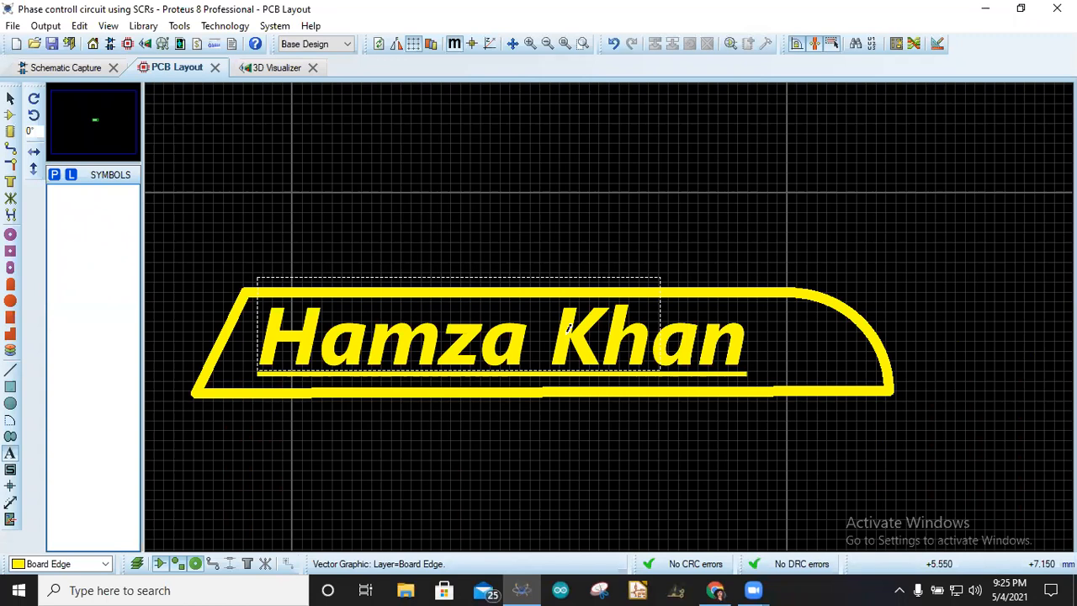
- Move the name text label from the Board Edge layer to the Top Silk layer
left_click(765, 290)
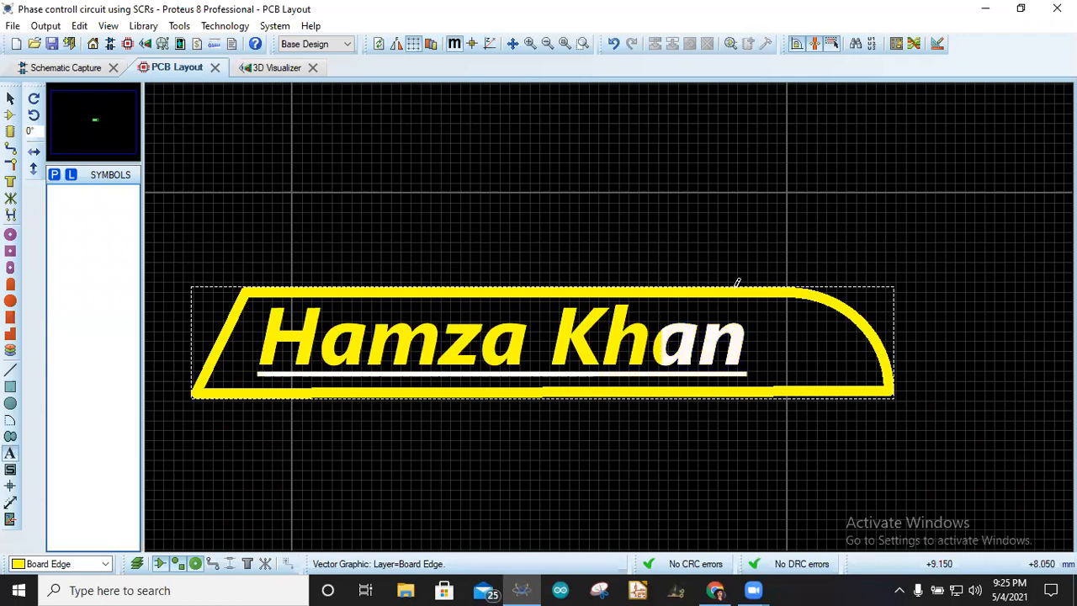
right_click(582, 335)
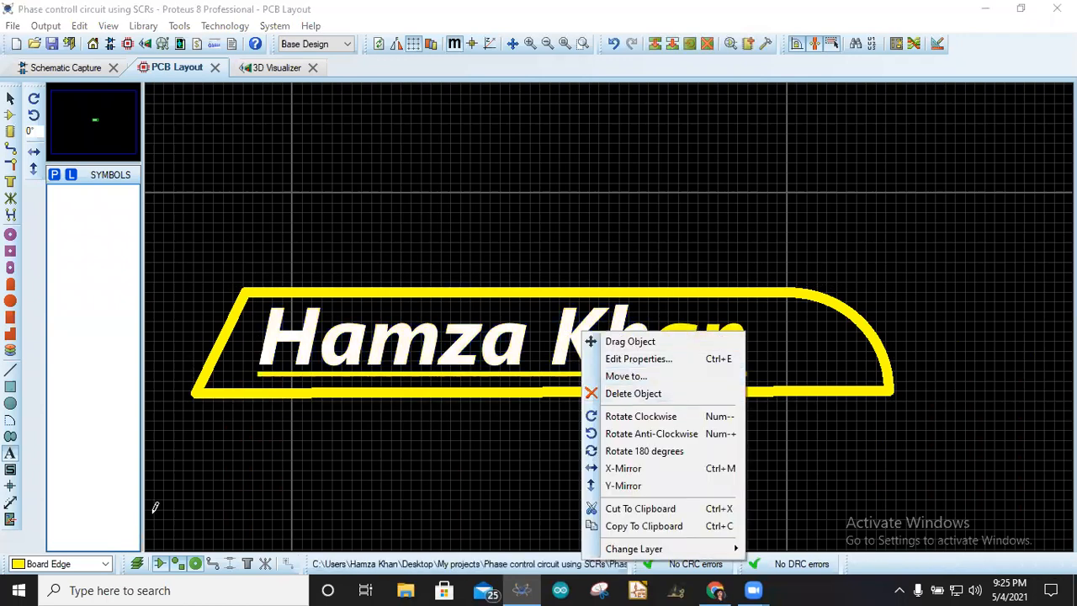
left_click(59, 563)
left_click(58, 564)
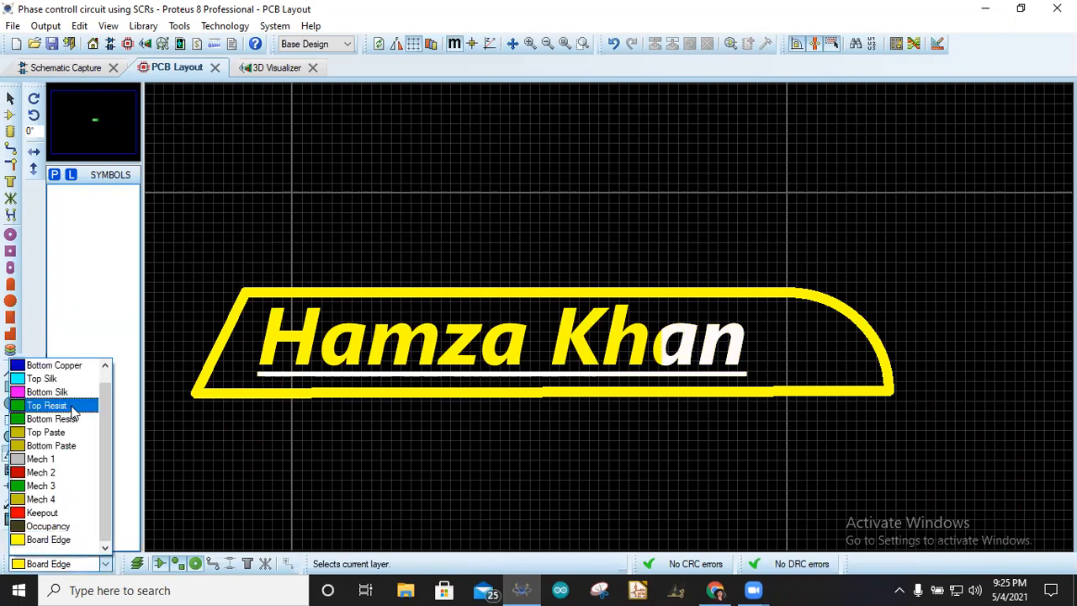
left_click(383, 437)
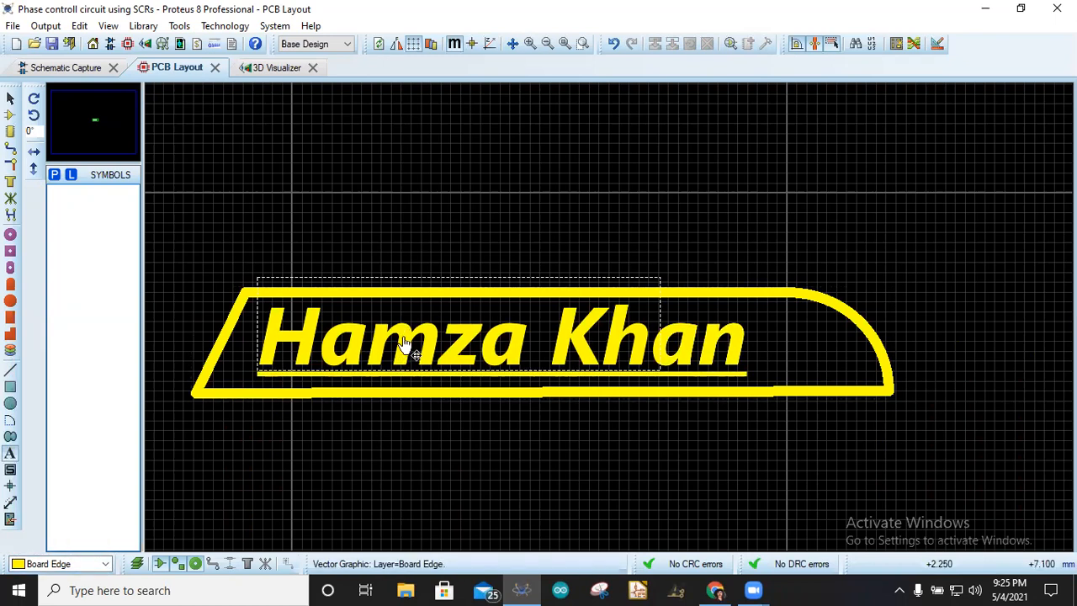
right_click(418, 330)
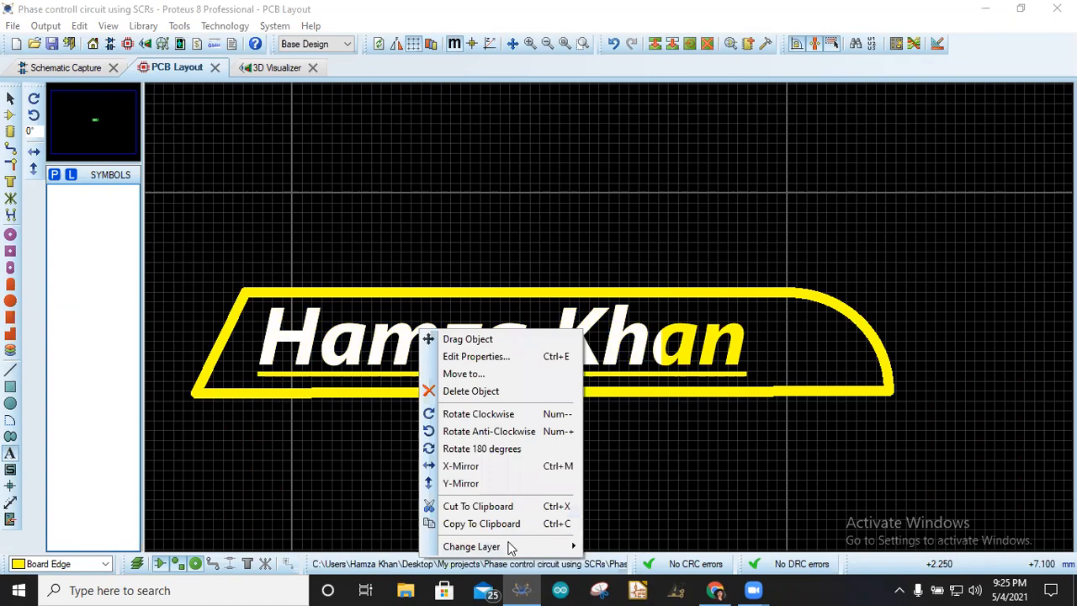
mouse_move(514, 547)
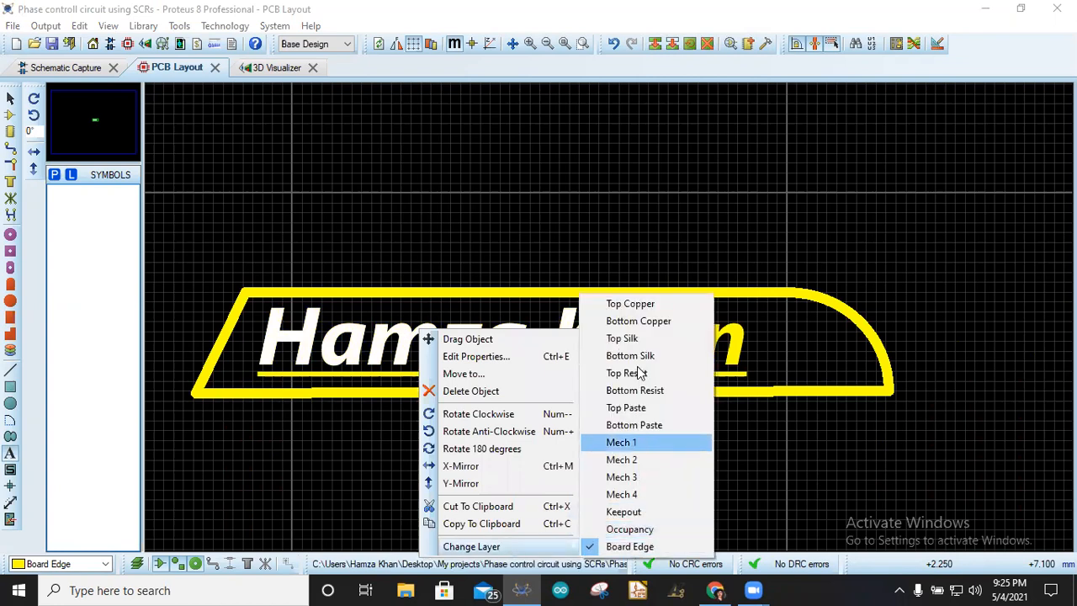
left_click(638, 341)
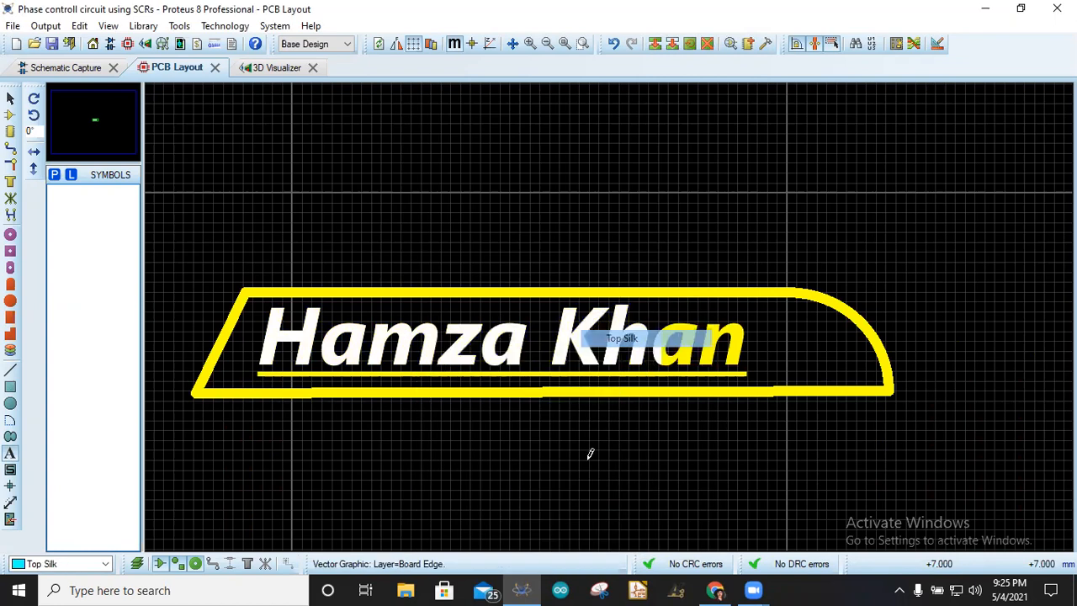
- Inspect the board in the 3D Visualizer from several viewpoints and go back to the PCB Layout
left_click(282, 72)
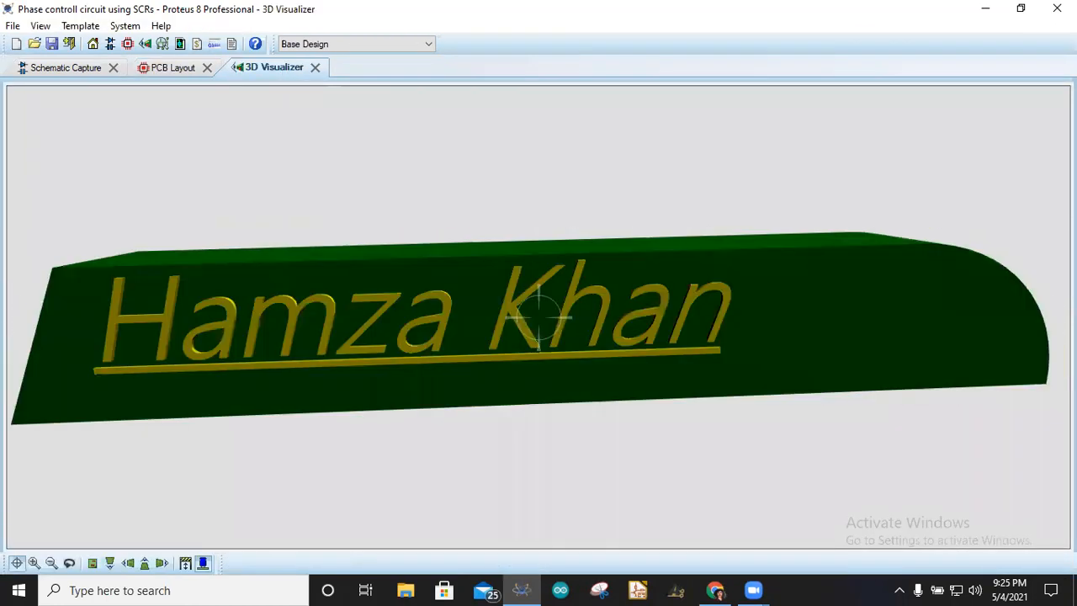
scroll(538, 317, "down", 2)
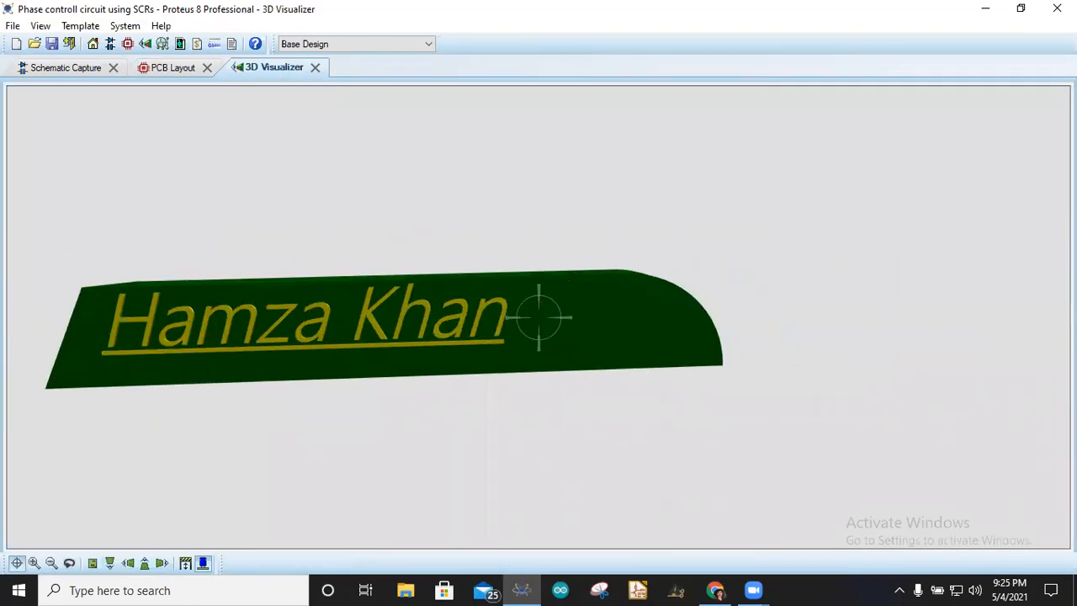
mouse_move(539, 317)
left_mouse_down()
mouse_move(538, 345)
mouse_move(538, 317)
mouse_move(539, 345)
mouse_move(622, 362)
mouse_move(572, 336)
mouse_move(555, 303)
mouse_move(589, 277)
mouse_move(522, 337)
mouse_move(539, 318)
left_mouse_up()
right_click(539, 317)
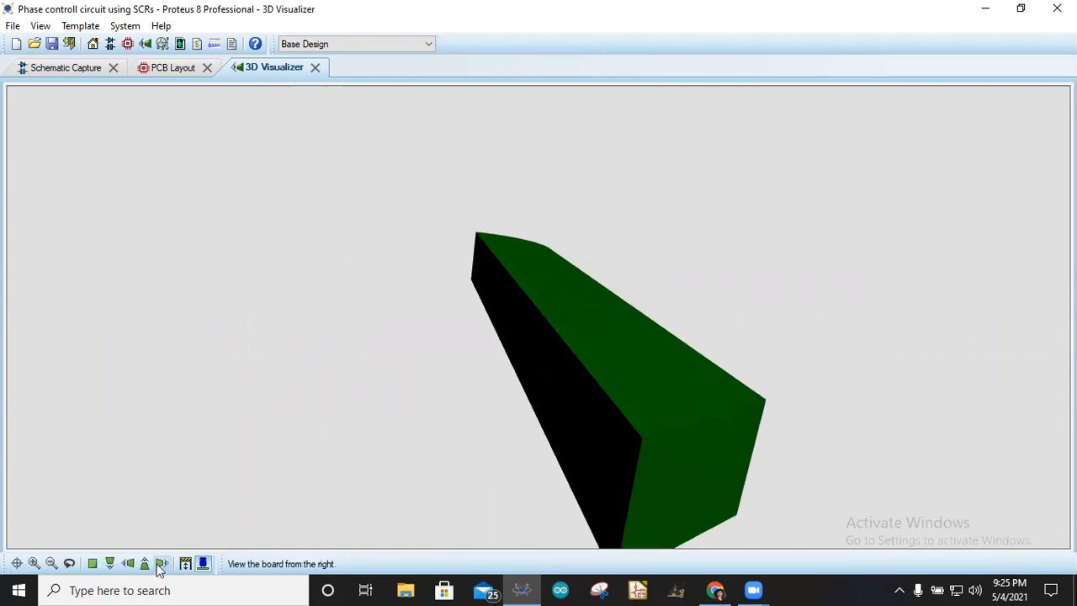
left_click(92, 563)
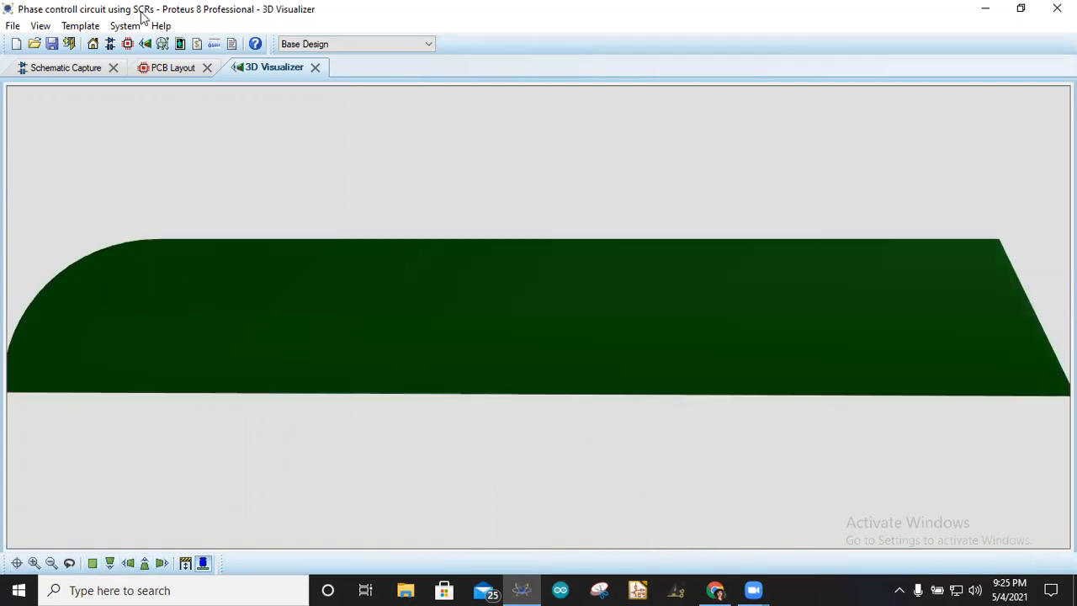
left_click(164, 71)
- Place a dimension along the board outline's bottom edge from its left corner to its right end
left_click(278, 441)
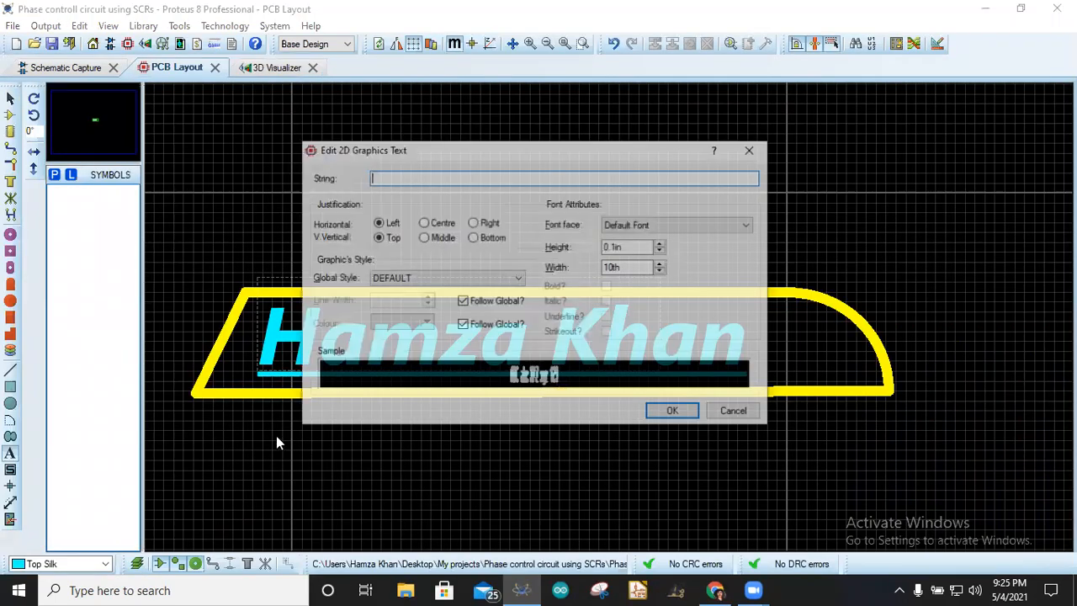
left_click(733, 410)
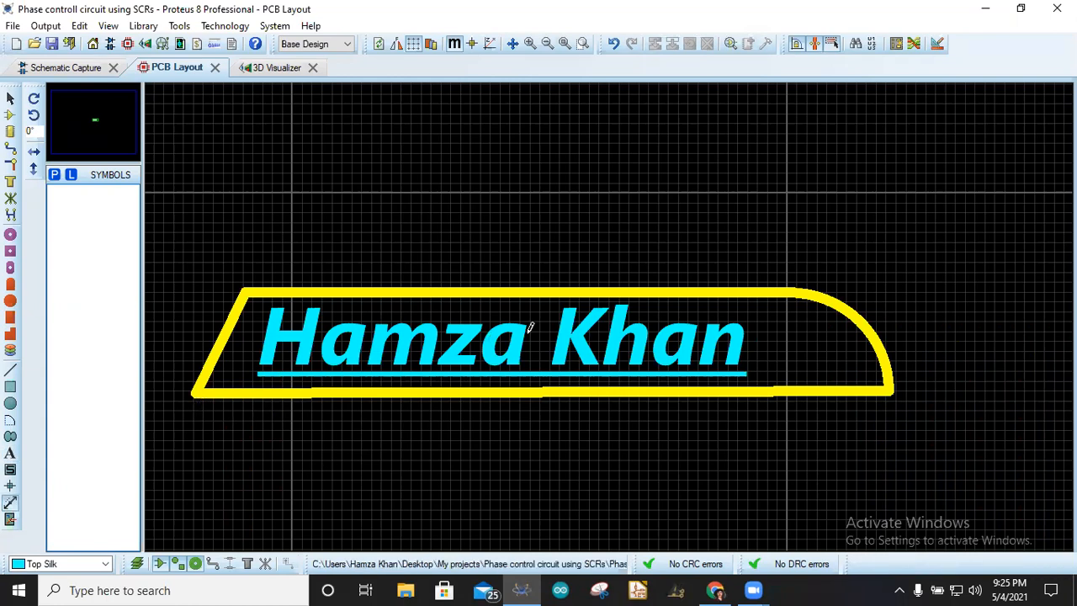
scroll(195, 402, "up", 2)
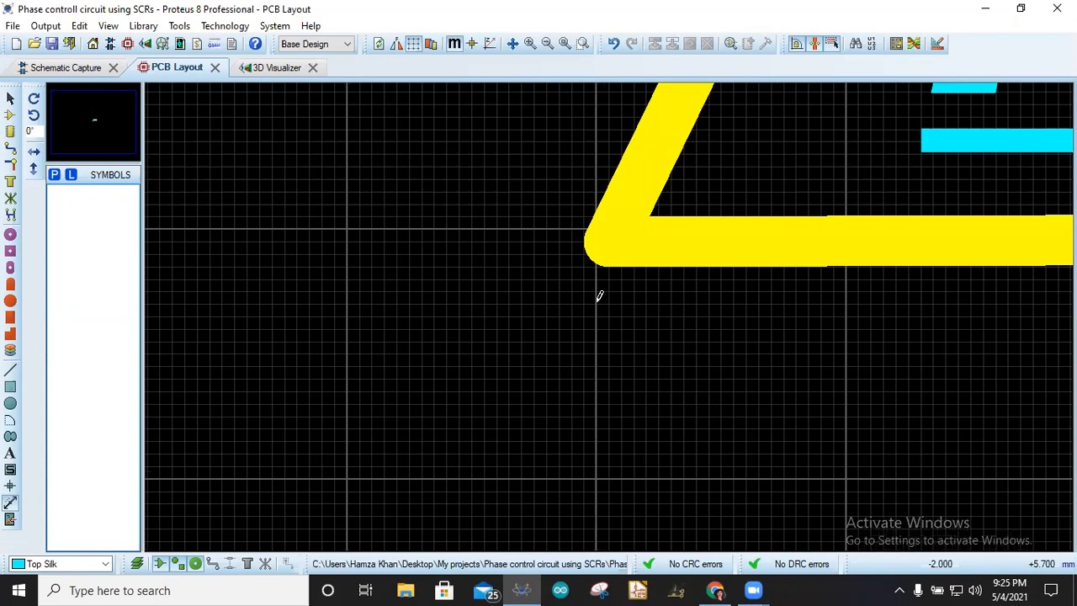
left_click(599, 296)
scroll(942, 354, "down", 4)
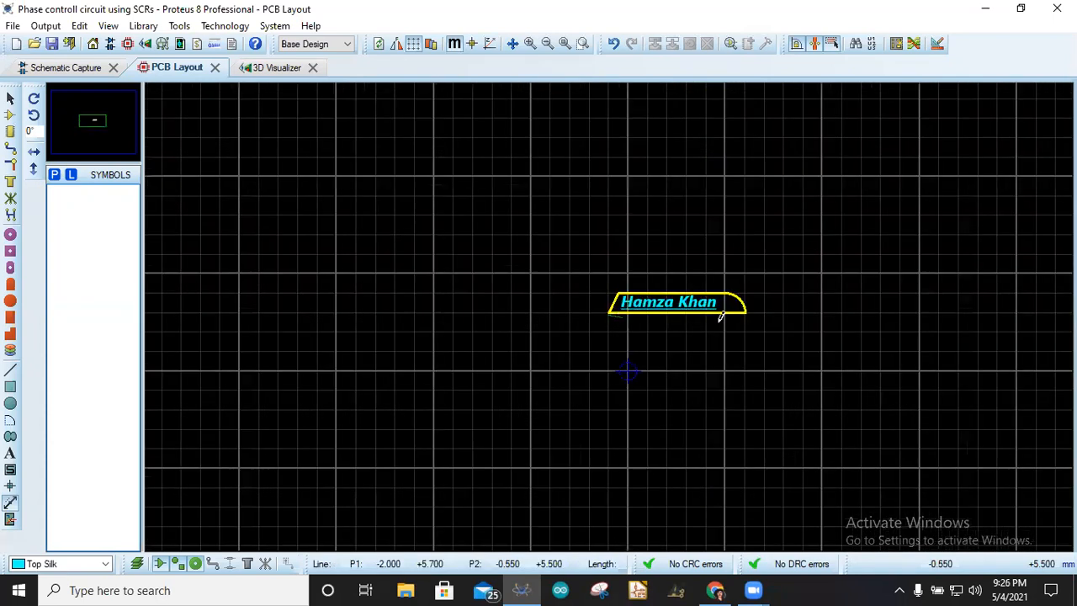
scroll(738, 302, "up", 3)
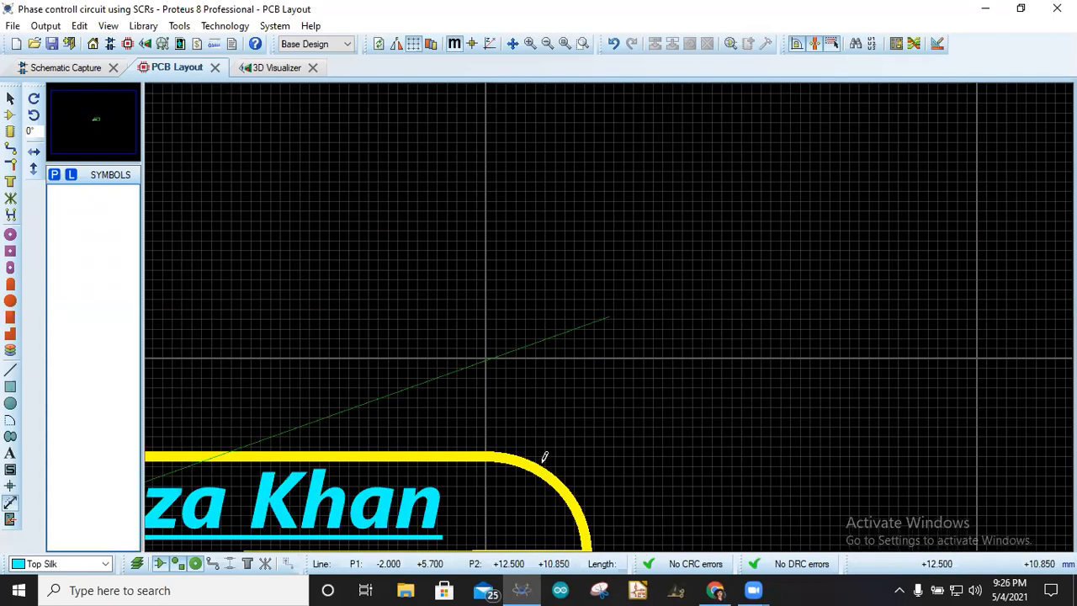
scroll(544, 457, "down", 2)
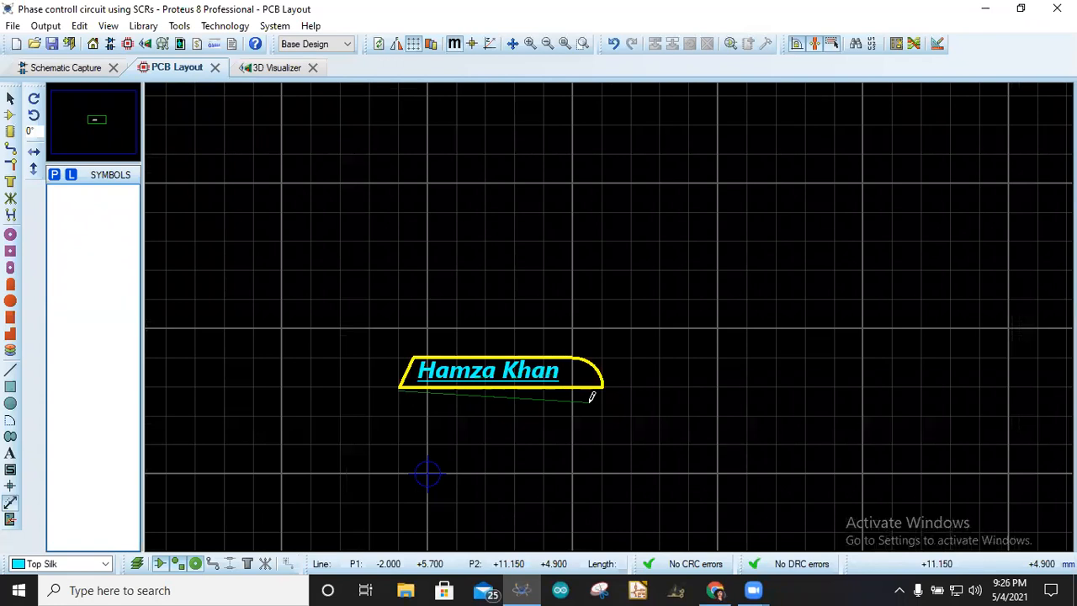
scroll(592, 397, "up", 3)
scroll(609, 308, "down", 2)
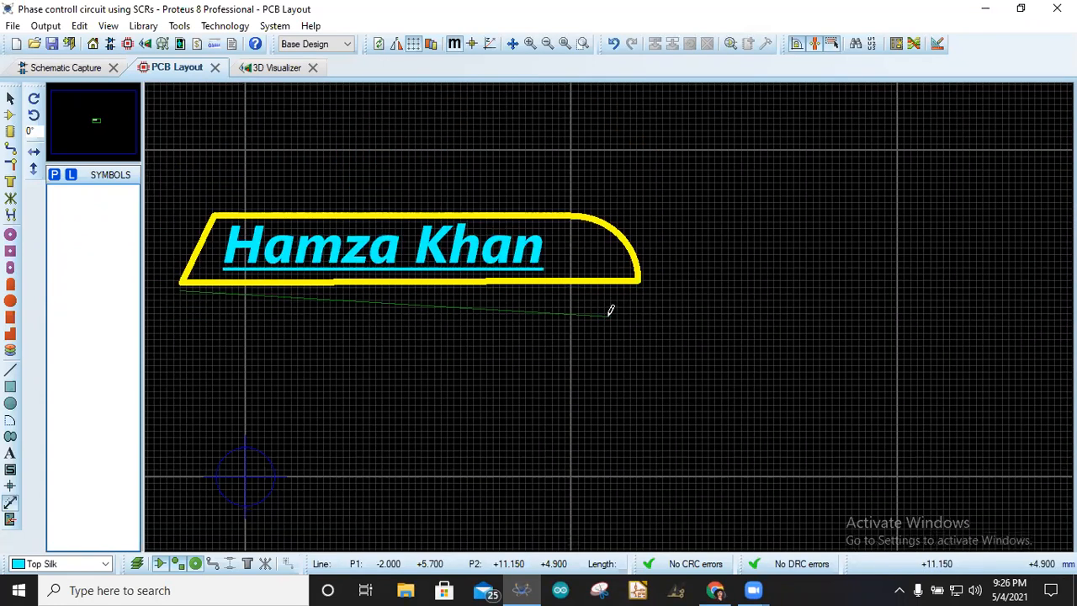
scroll(611, 313, "up", 1)
left_click(652, 274)
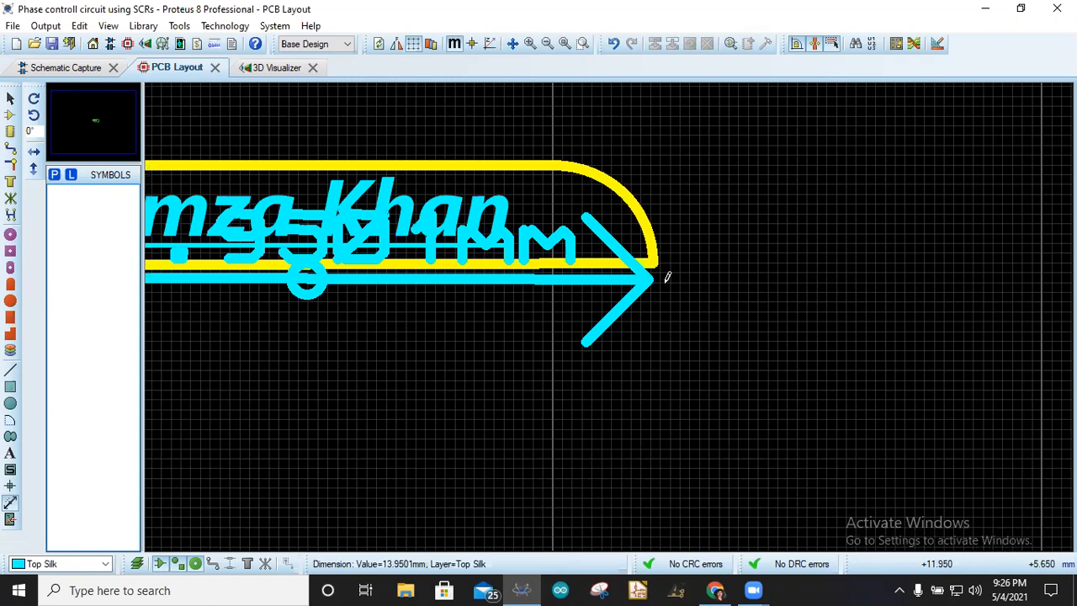
- Drag the dimension below the board, then select and delete it
scroll(413, 284, "down", 2)
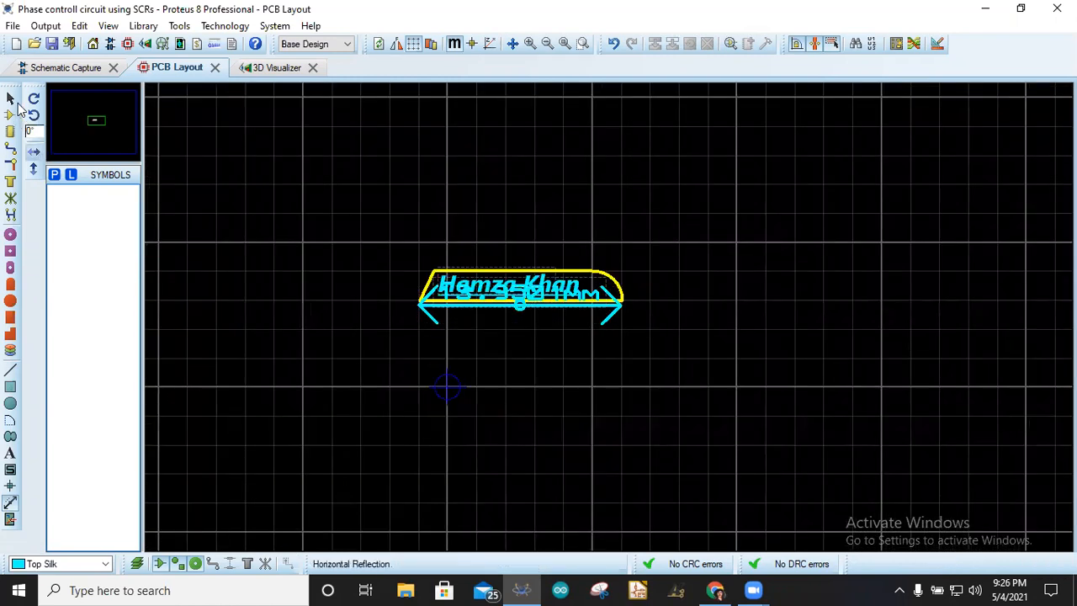
left_click(11, 98)
left_click_drag(515, 310, 522, 374)
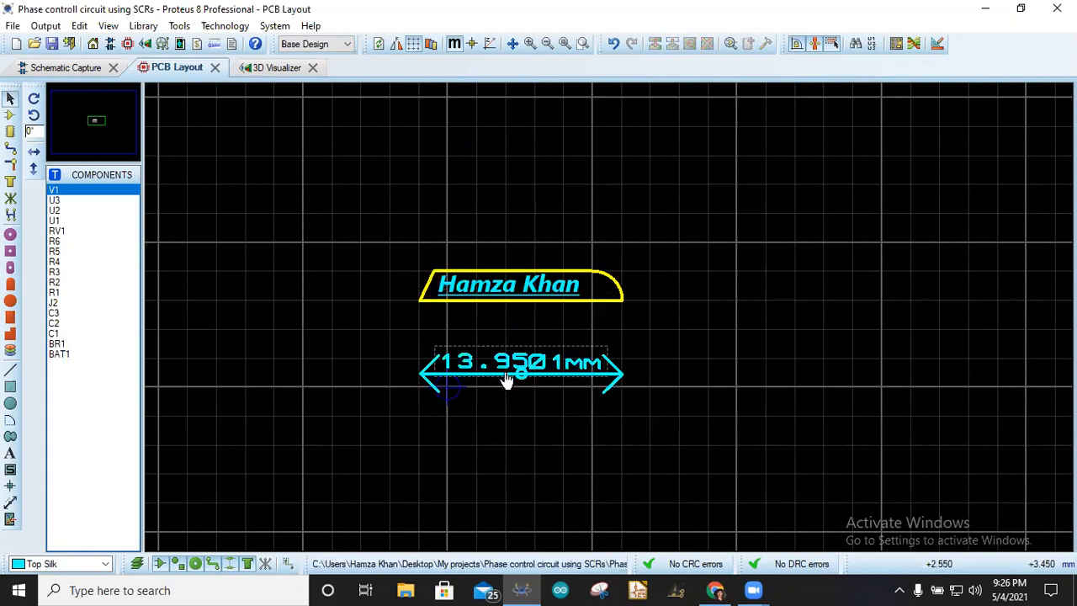
left_click_drag(387, 324, 729, 459)
key("Delete")
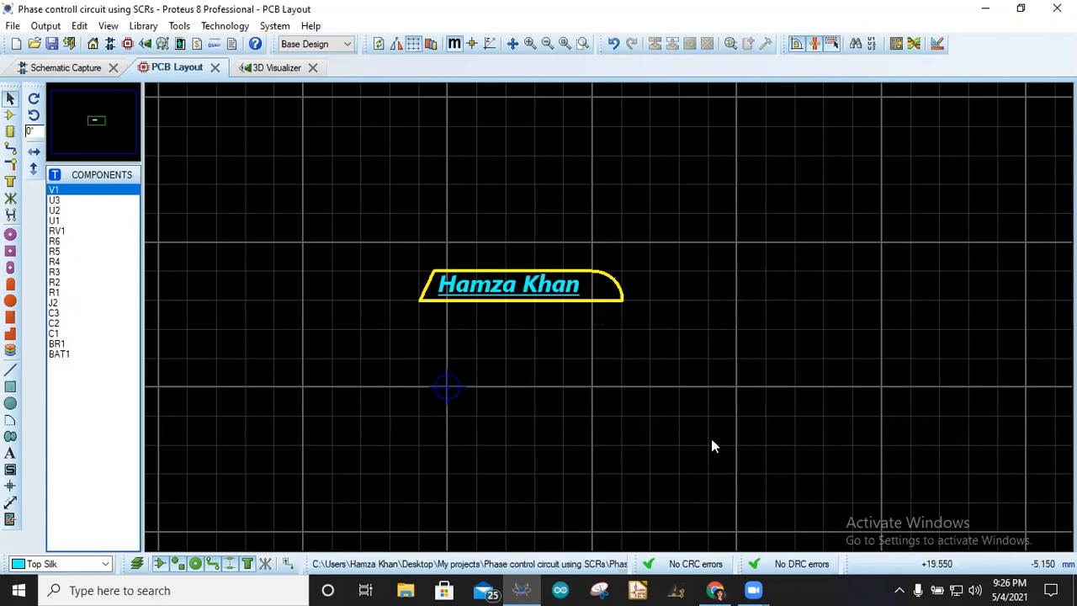
scroll(508, 284, "down", 2)
scroll(611, 320, "up", 4)
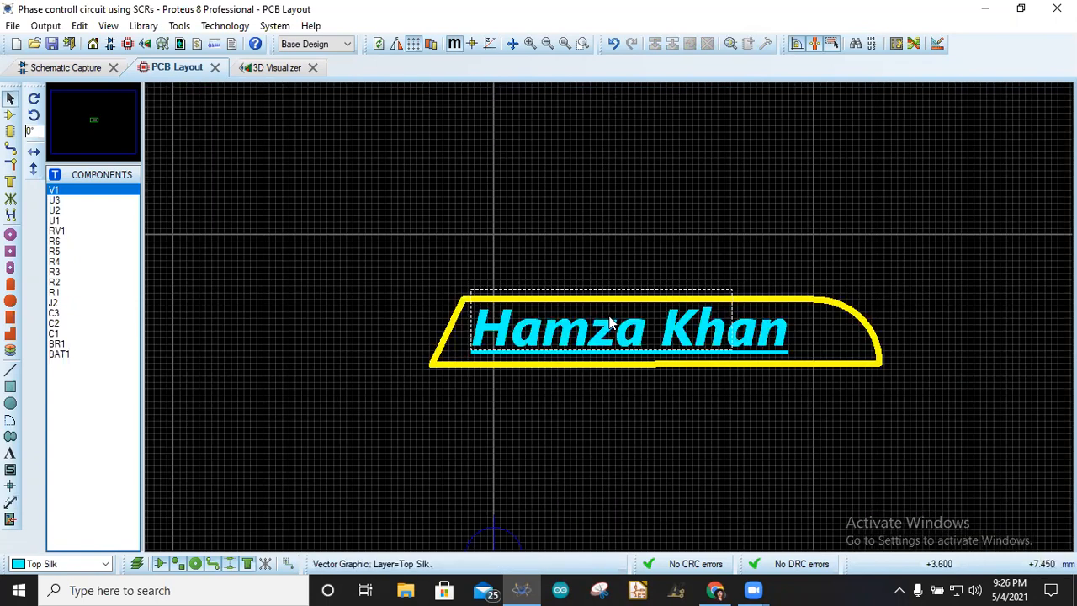
scroll(611, 323, "up", 2)
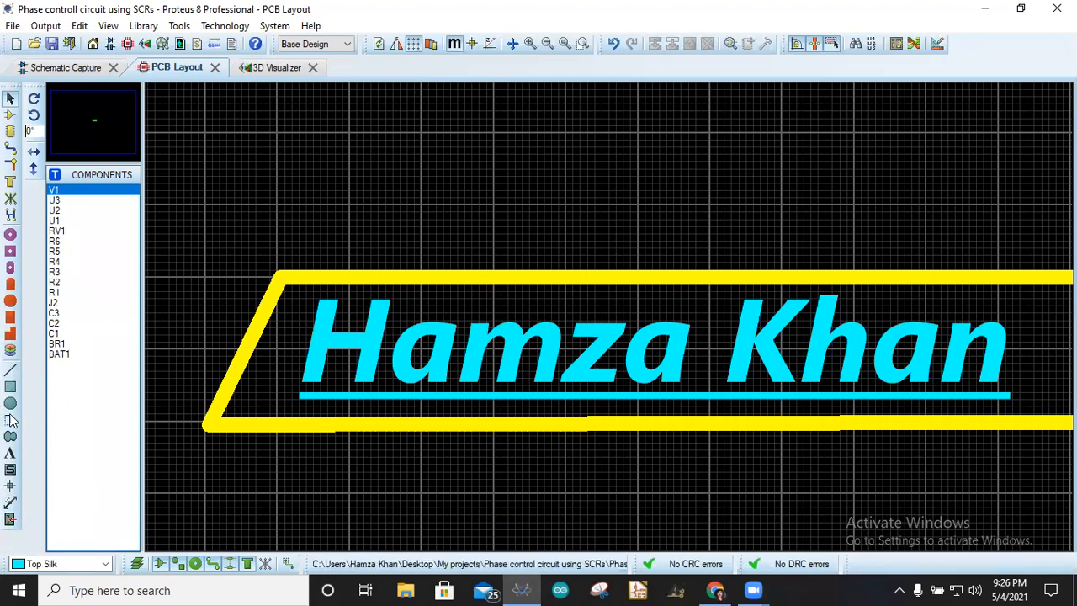
scroll(617, 325, "down", 10)
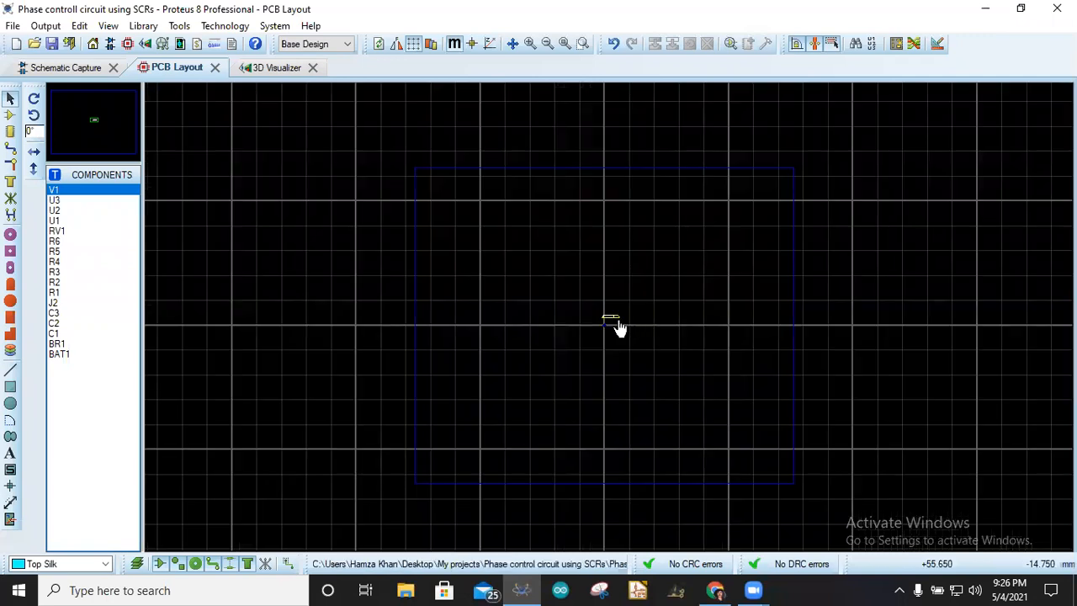
scroll(617, 325, "up", 10)
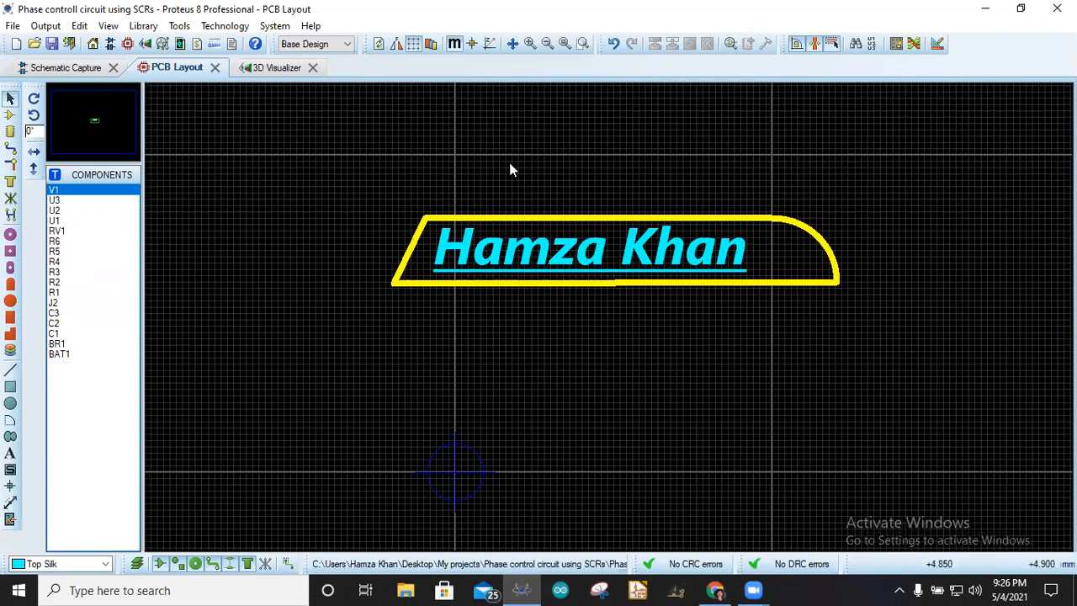